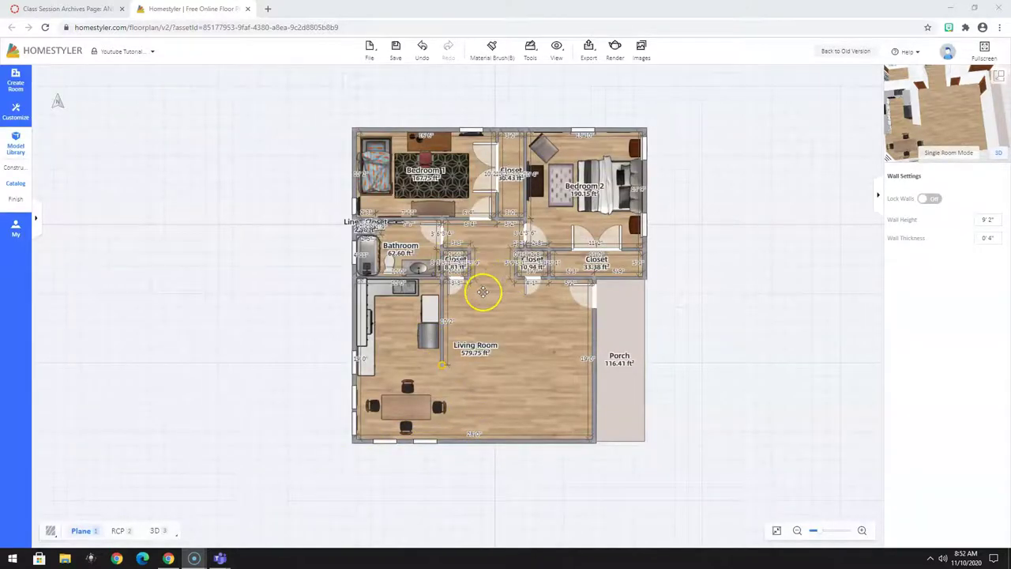
Zoom in and pan the plan to centre the 579.75 ft² living room.
scroll(482, 292, "up", 3)
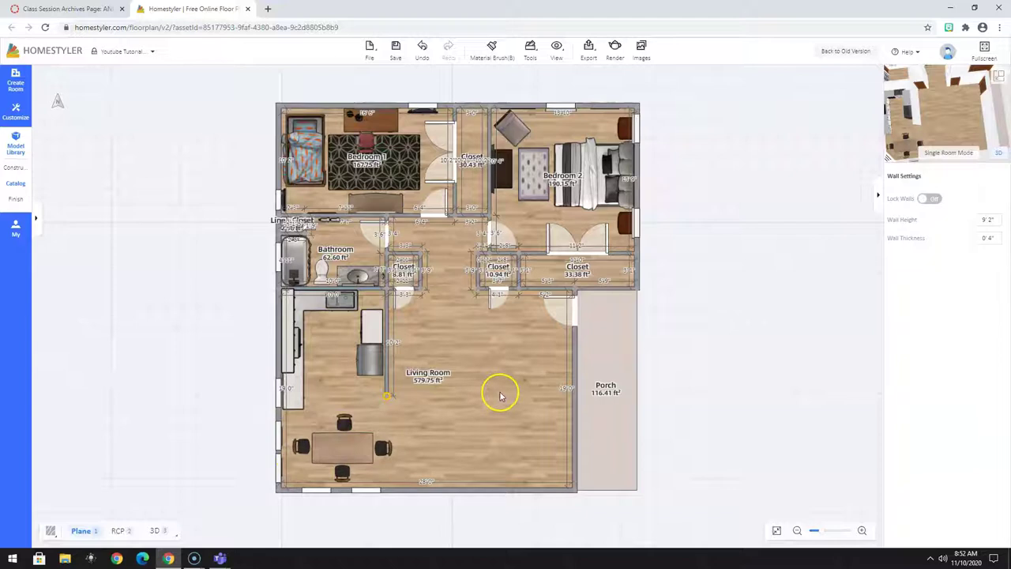
scroll(500, 396, "up", 1)
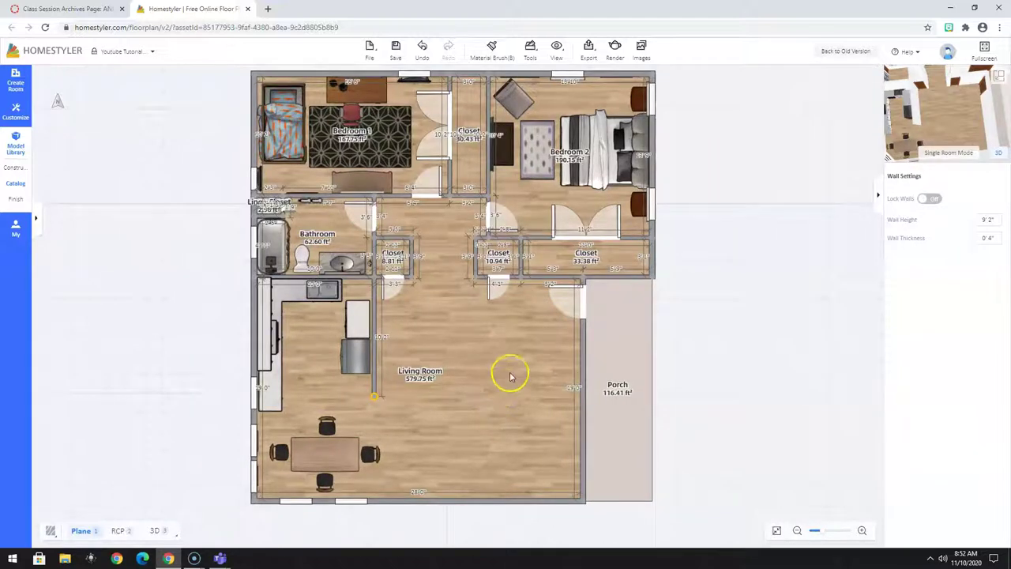
scroll(509, 352, "up", 1)
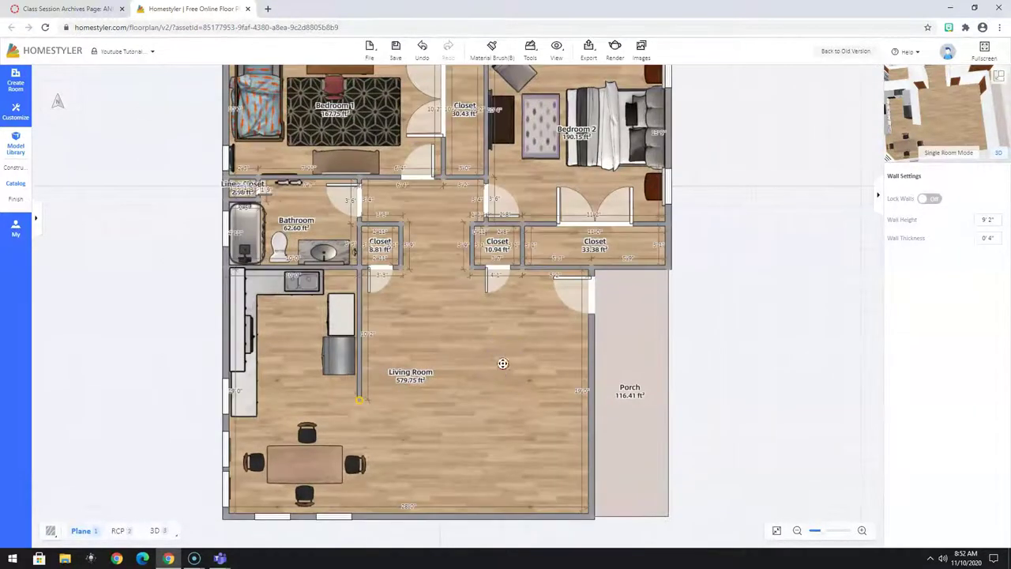
left_click_drag(502, 363, 515, 341)
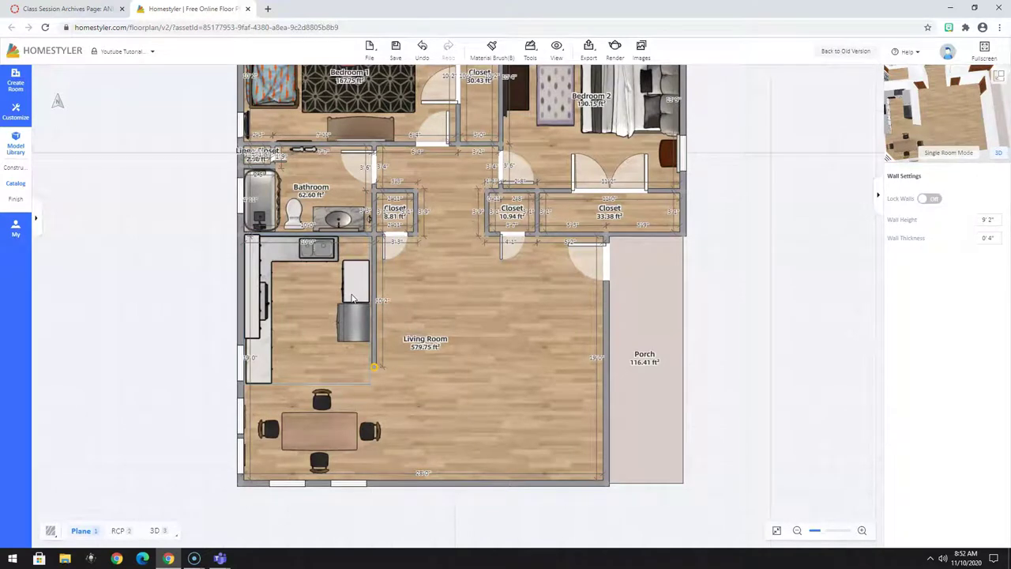
left_click(374, 299)
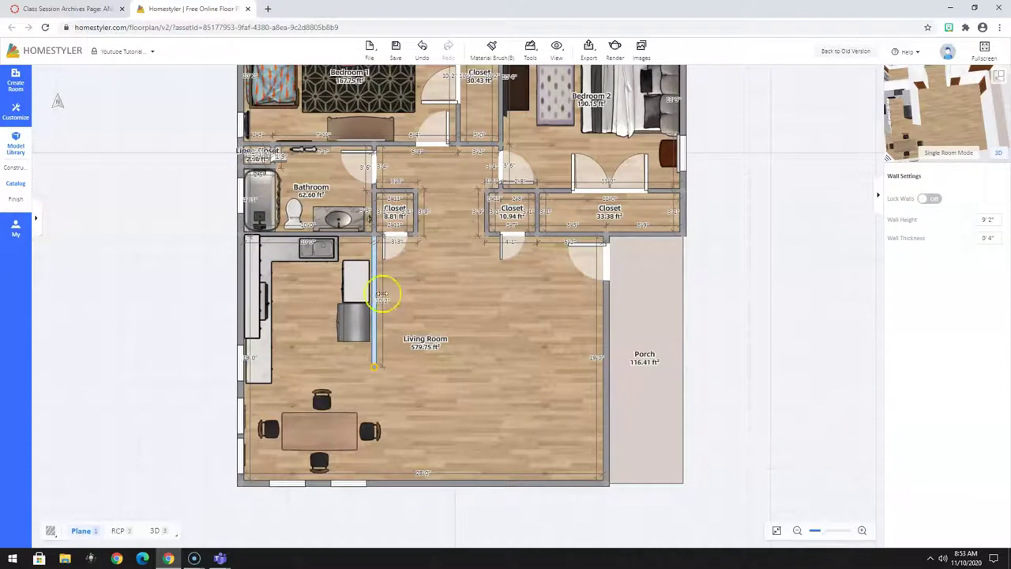
left_click(383, 296)
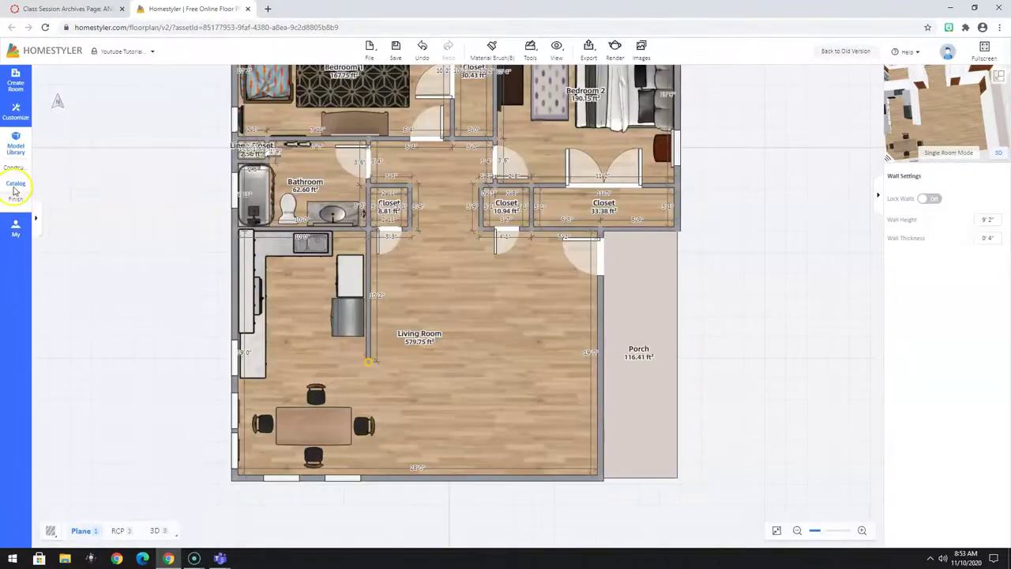
From Living Room > Sofa Sets, drag the Dune 4 Piece Sectional (11'5" x 7'9") into the living room.
left_click(15, 186)
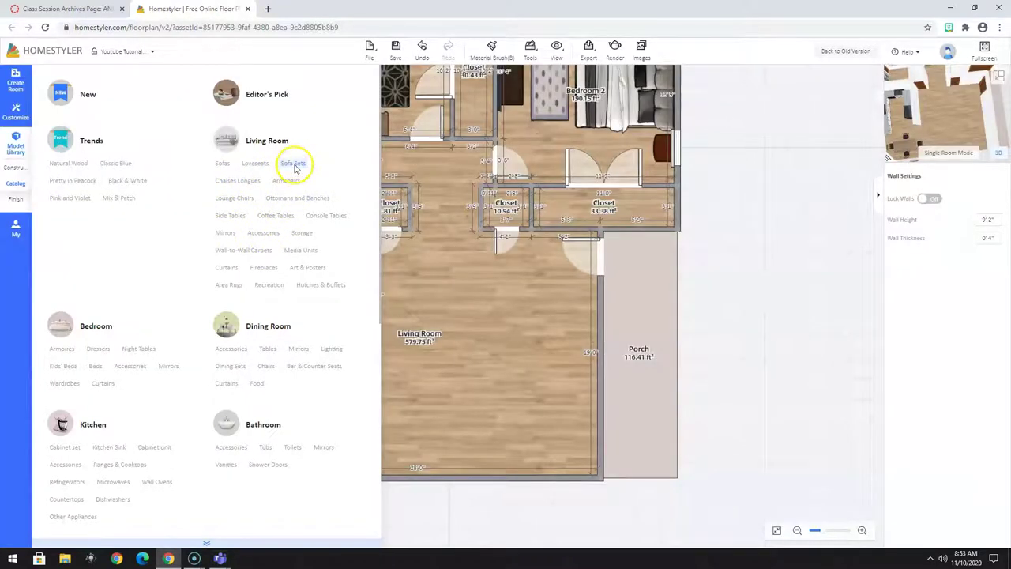
left_click(293, 165)
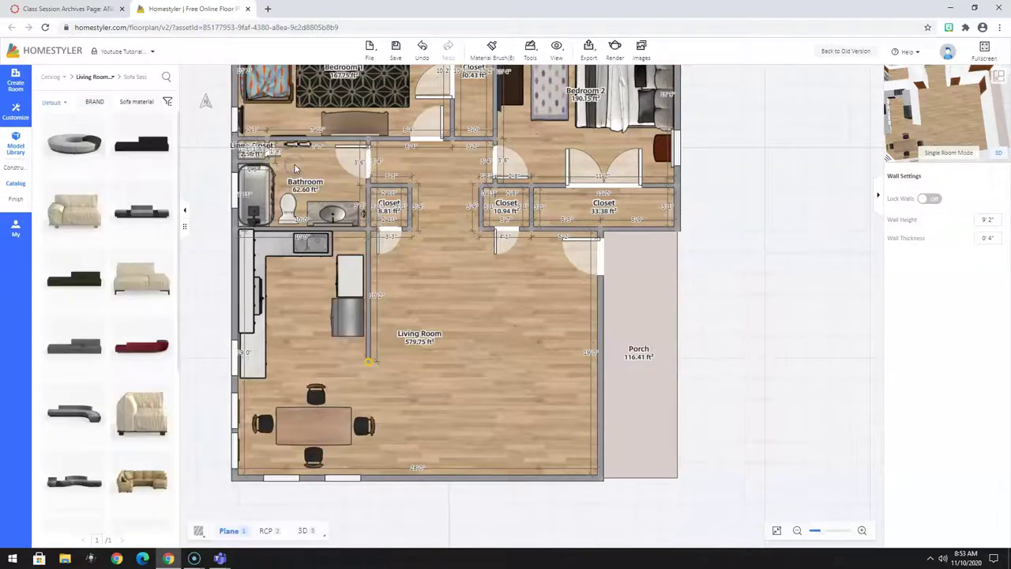
scroll(146, 347, "down", 3)
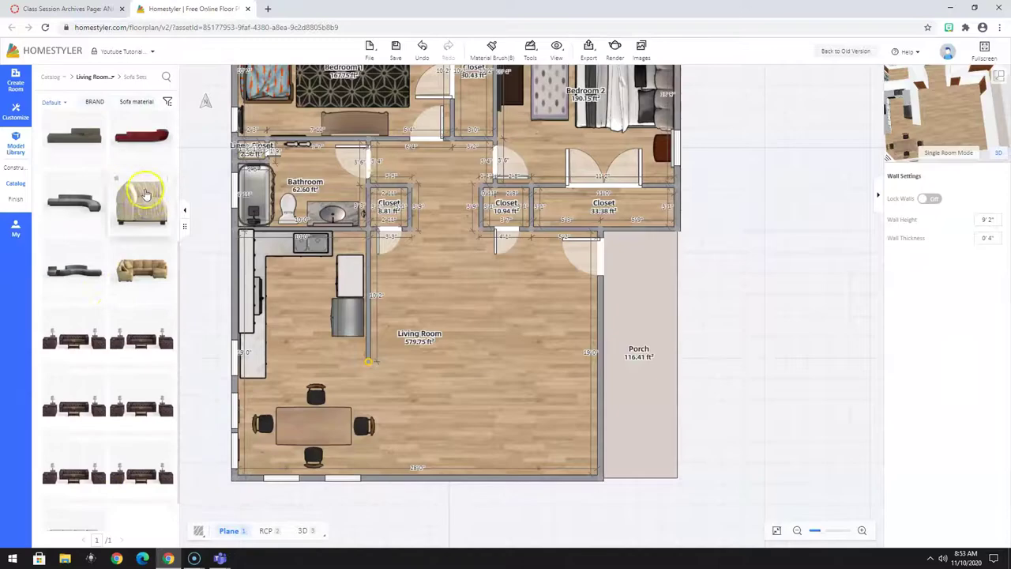
scroll(93, 271, "up", 1)
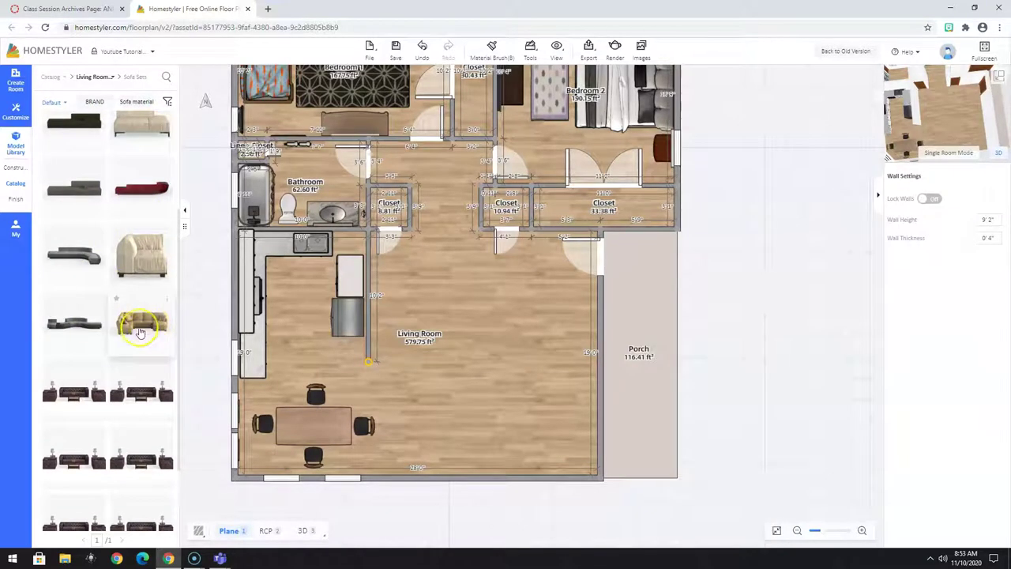
mouse_move(168, 301)
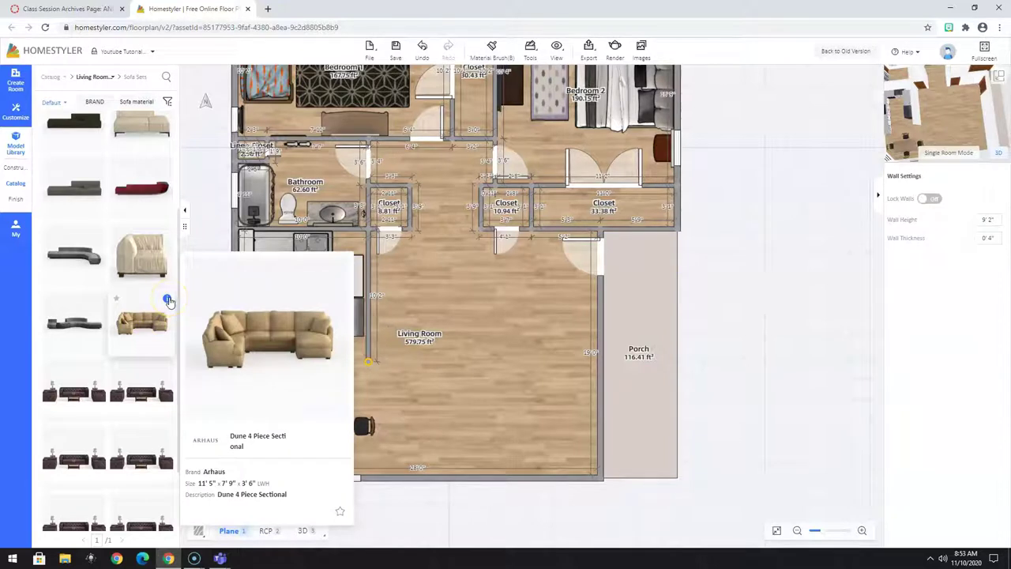
left_click_drag(159, 317, 486, 357)
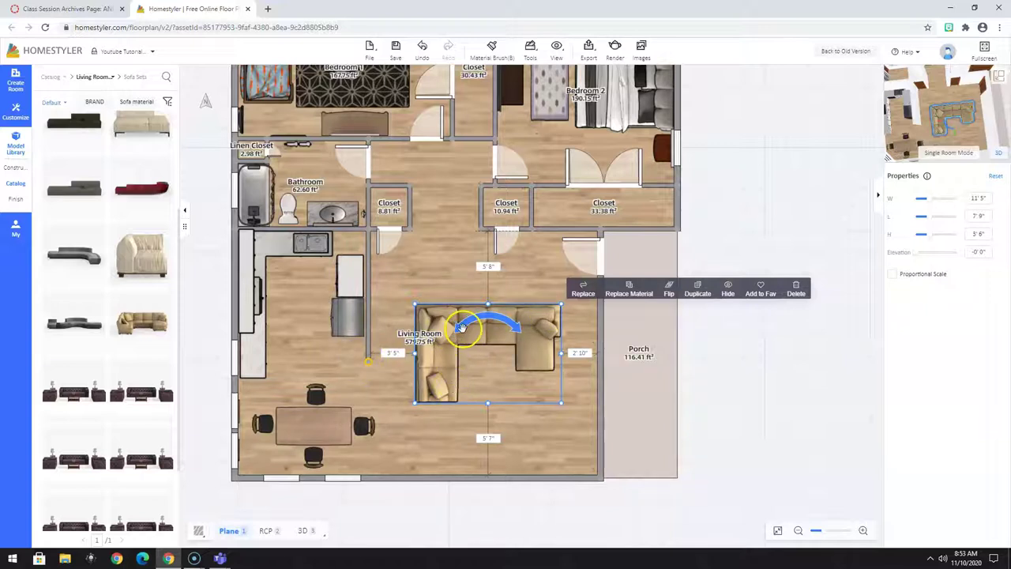
Rotate the sectional upright and slide it down, leaving 4'4" left and 5'3" right gaps.
left_click_drag(461, 327, 456, 388)
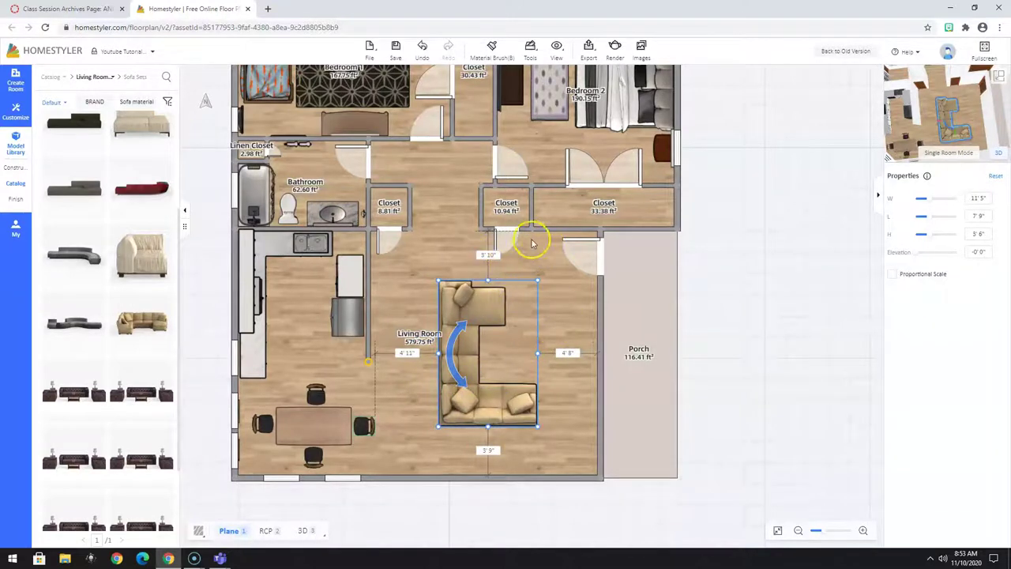
left_click_drag(479, 305, 460, 384)
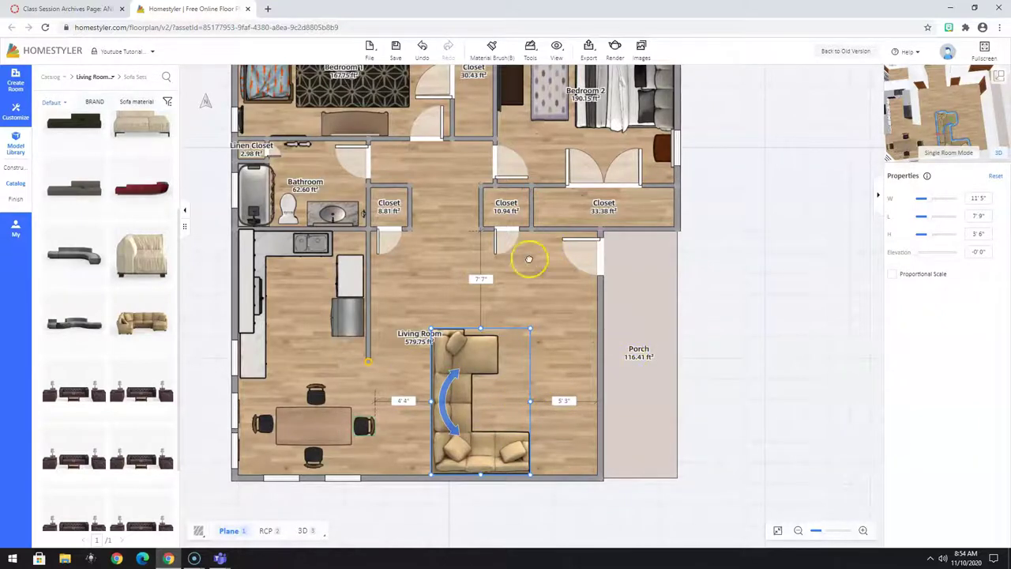
Search the catalog for 'tv' and add the 4'9"-wide 65 HD Smart TV to the plan.
left_click(17, 183)
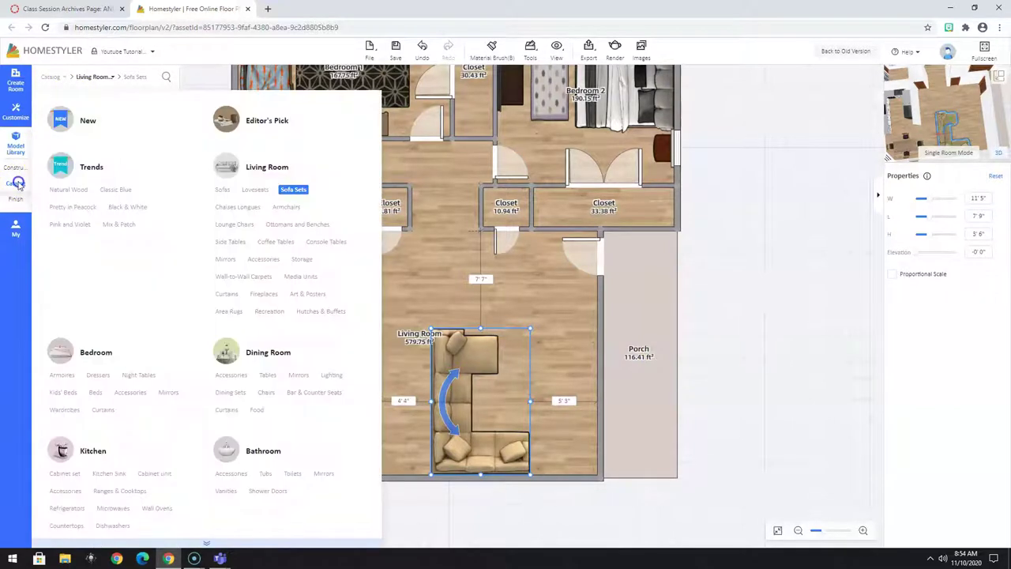
left_click(61, 118)
left_click(166, 77)
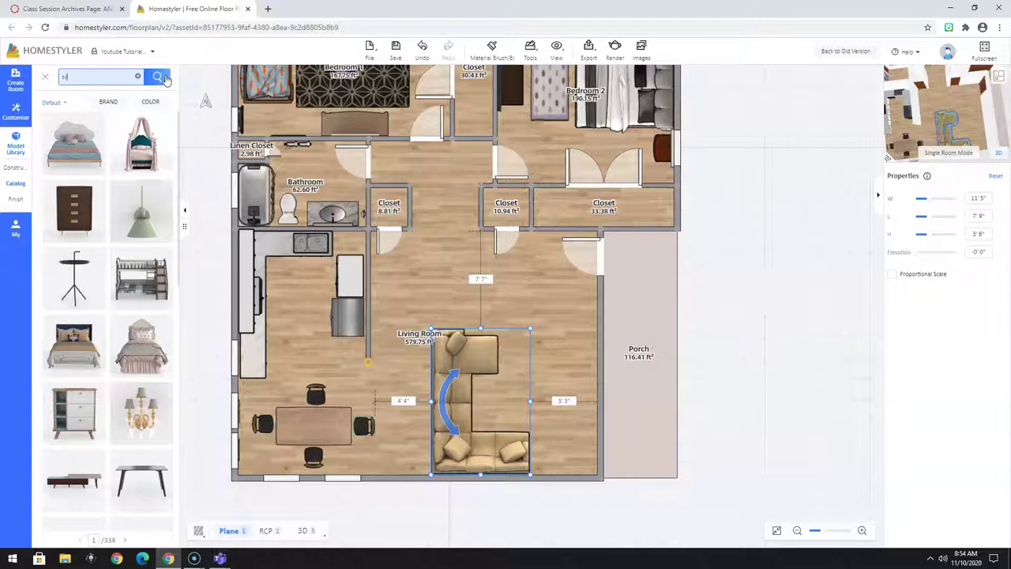
type("tv")
left_click(166, 78)
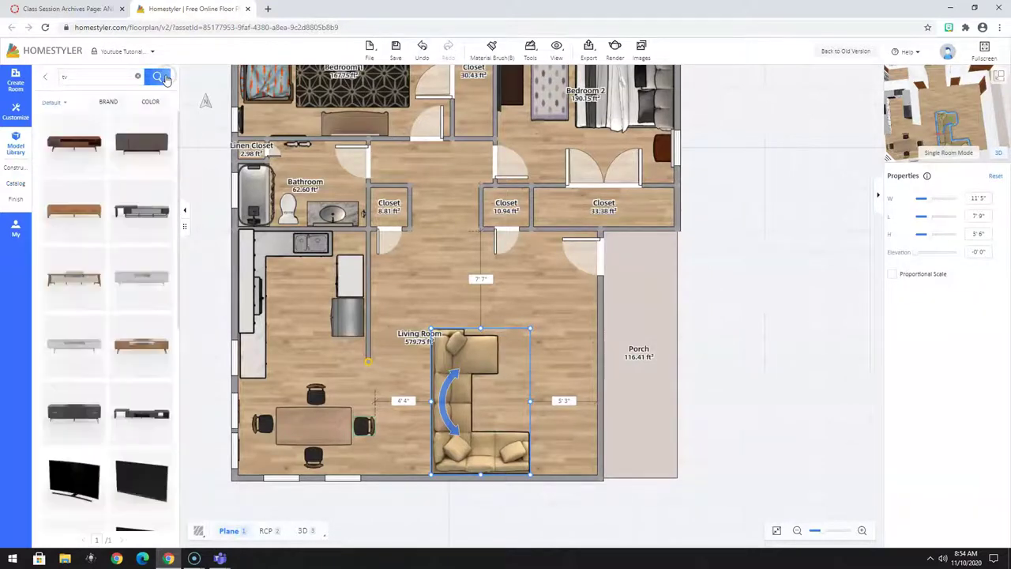
scroll(135, 350, "down", 5)
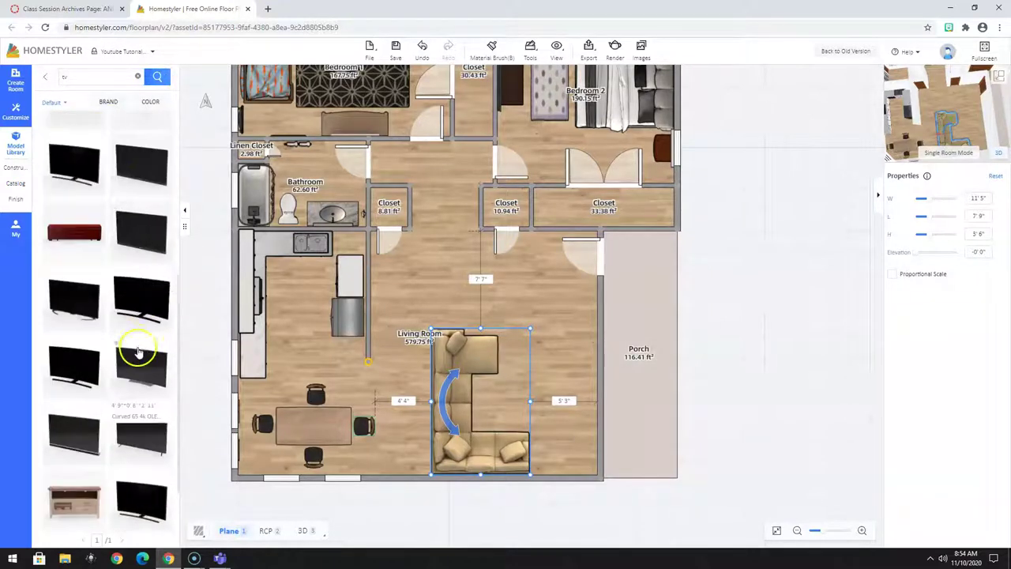
mouse_move(124, 203)
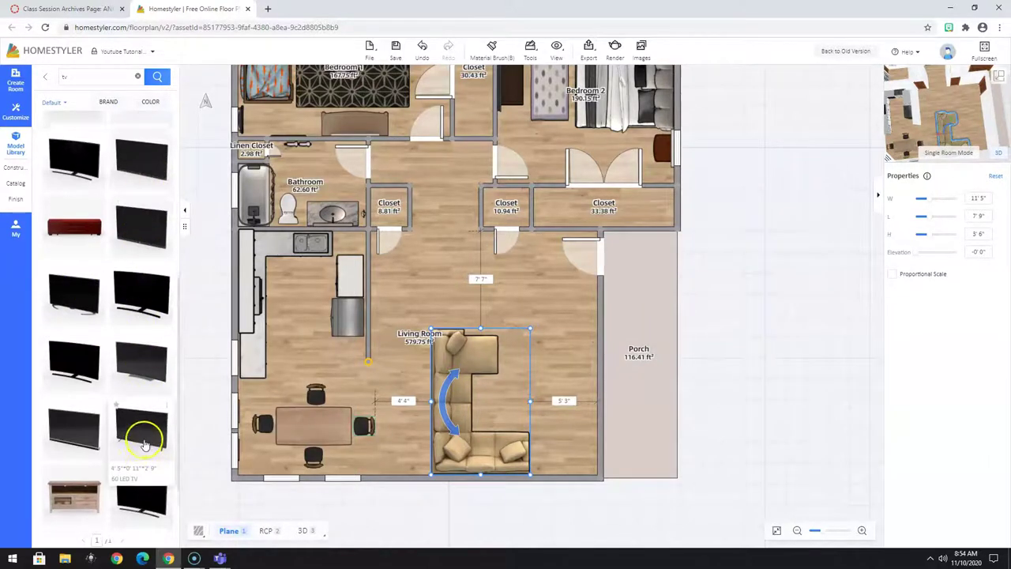
scroll(142, 427, "down", 1)
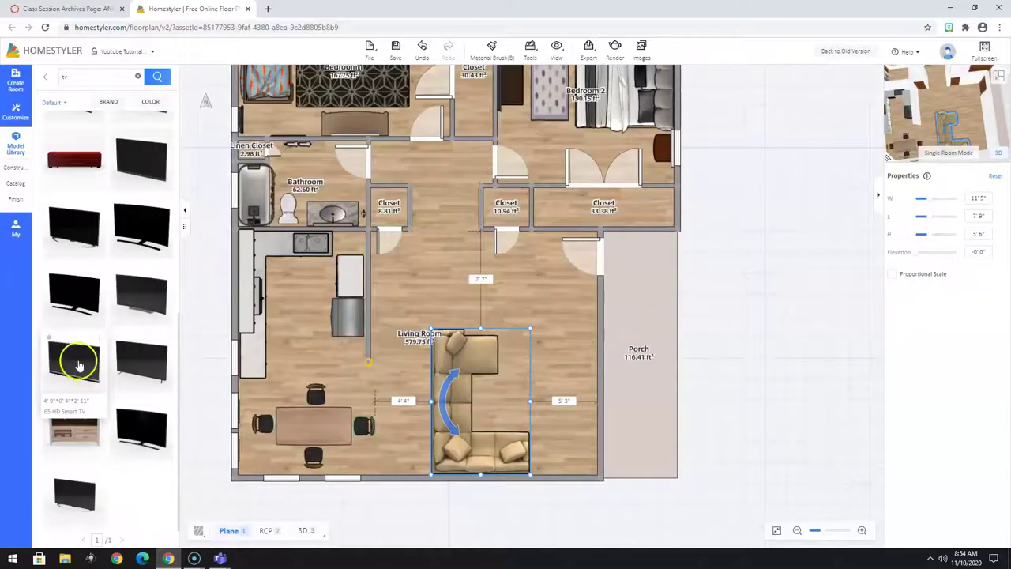
left_click(79, 364)
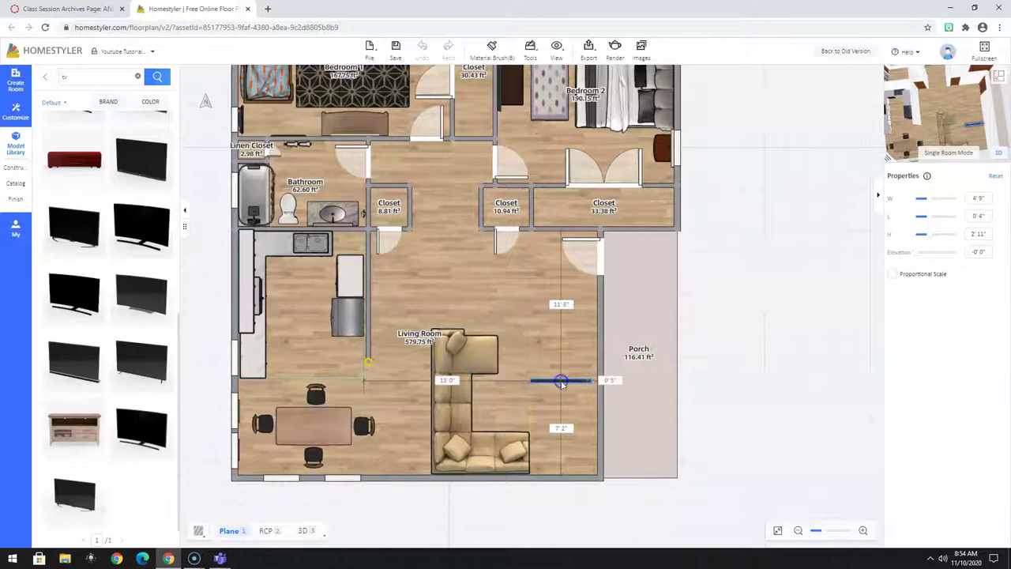
Turn the TV 90° to face the sectional, set it on the porch-side wall, and view in 3D.
left_click(561, 383)
scroll(561, 387, "up", 5)
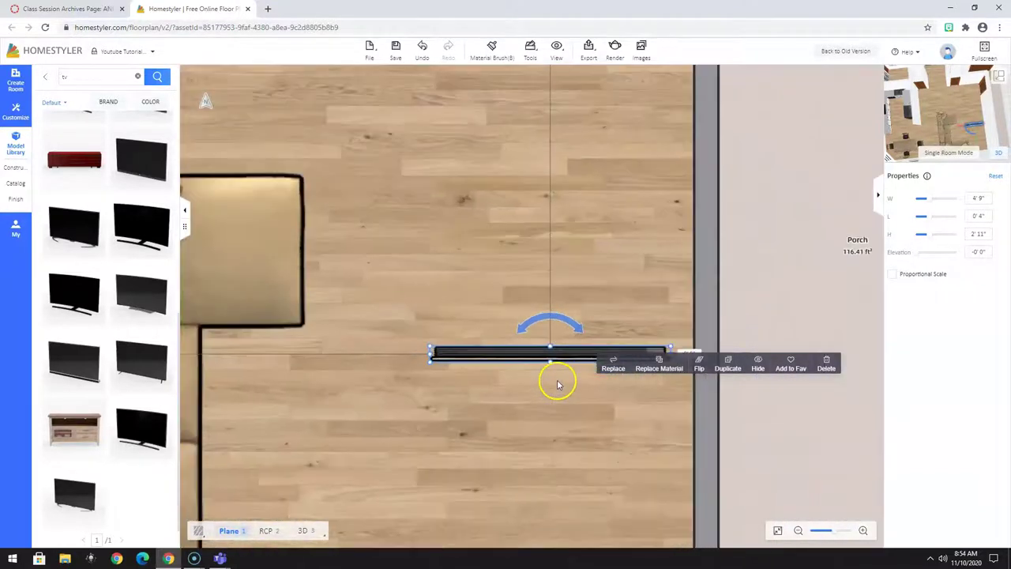
scroll(558, 385, "up", 4)
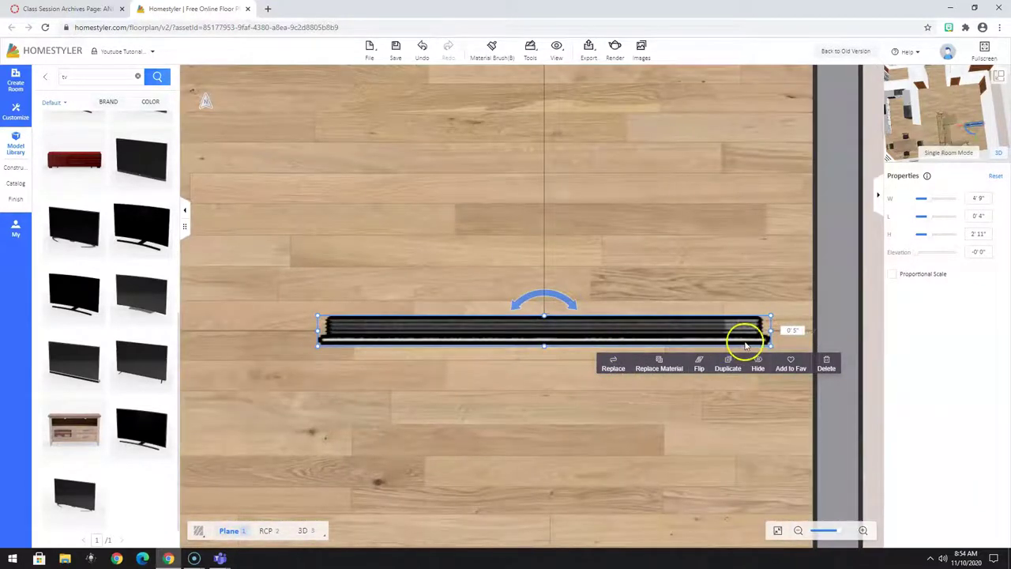
left_click_drag(572, 303, 613, 364)
scroll(561, 355, "down", 4)
scroll(561, 354, "down", 3)
left_click(556, 335)
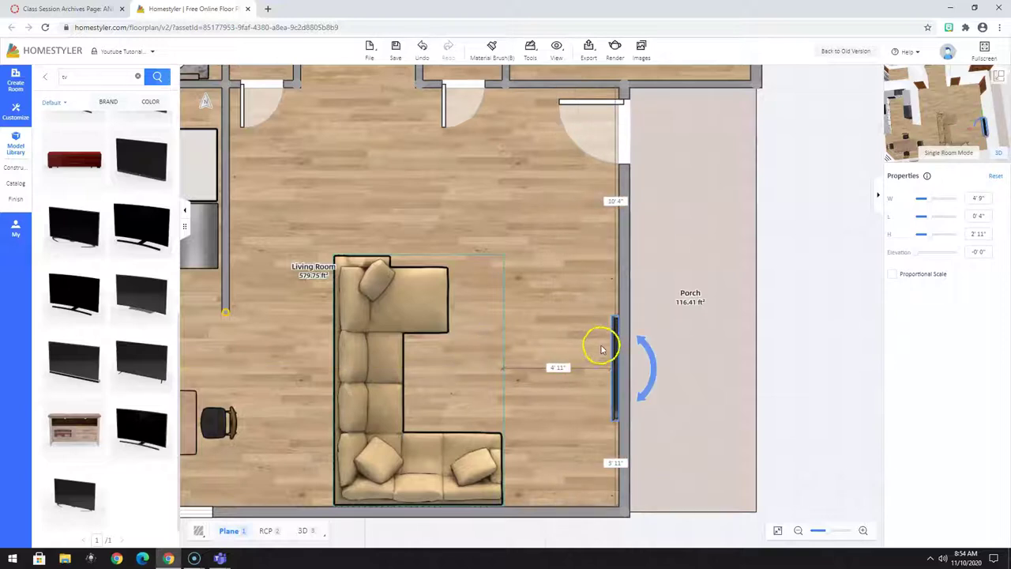
left_click(1000, 76)
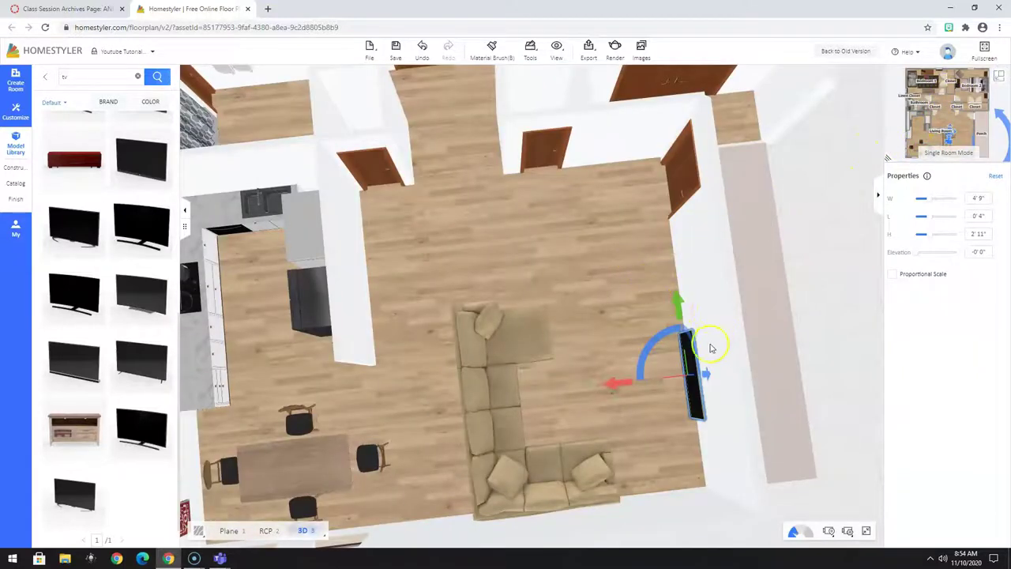
Drag the TV up the living room wall to a 4'1" elevation.
left_click_drag(711, 347, 819, 217)
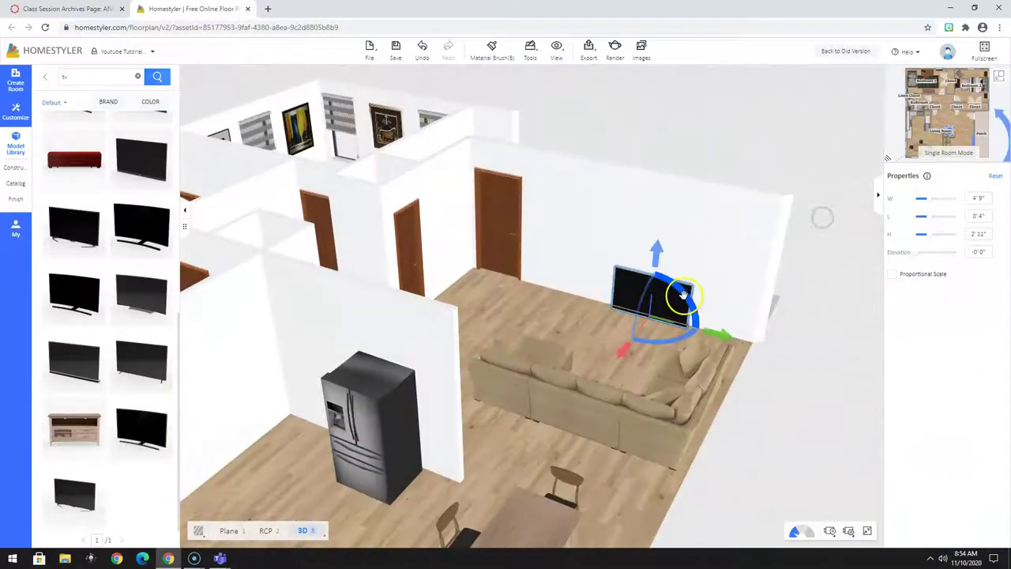
left_click_drag(657, 258, 653, 198)
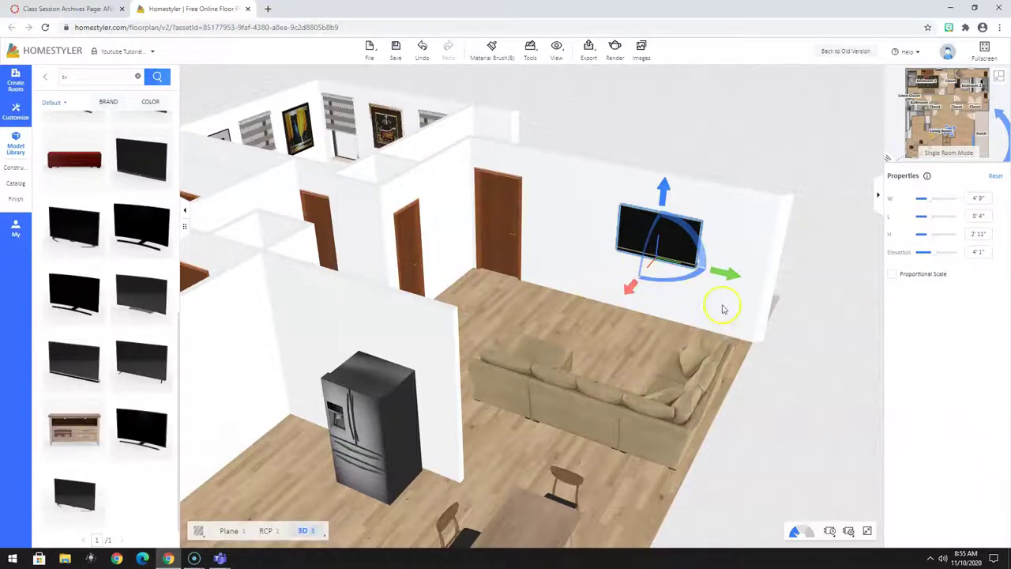
left_click_drag(723, 308, 659, 345)
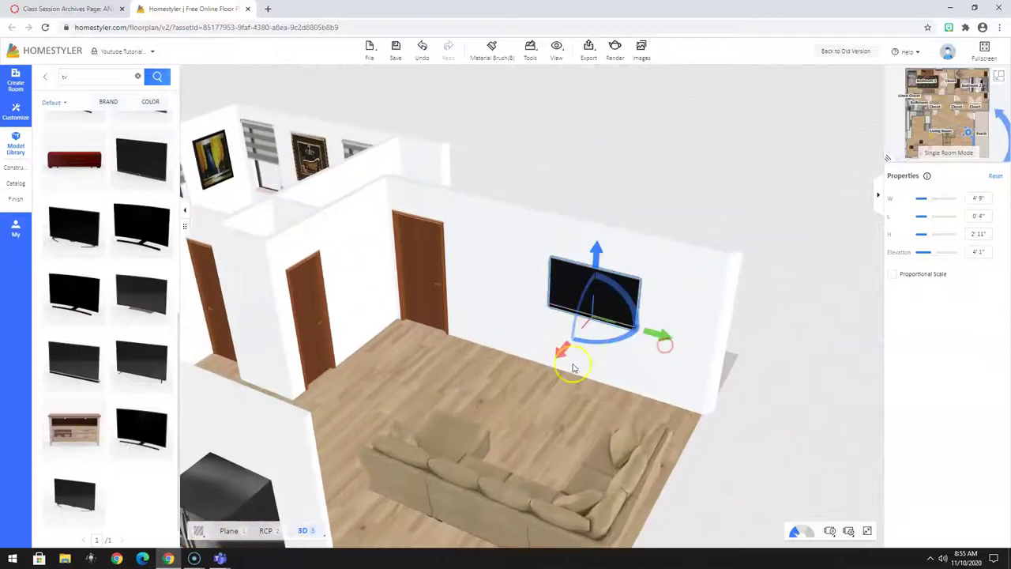
Clear the 'tv' search and browse Living Room > Console Tables to the x134-2 sideboard.
left_click(138, 79)
left_click(45, 76)
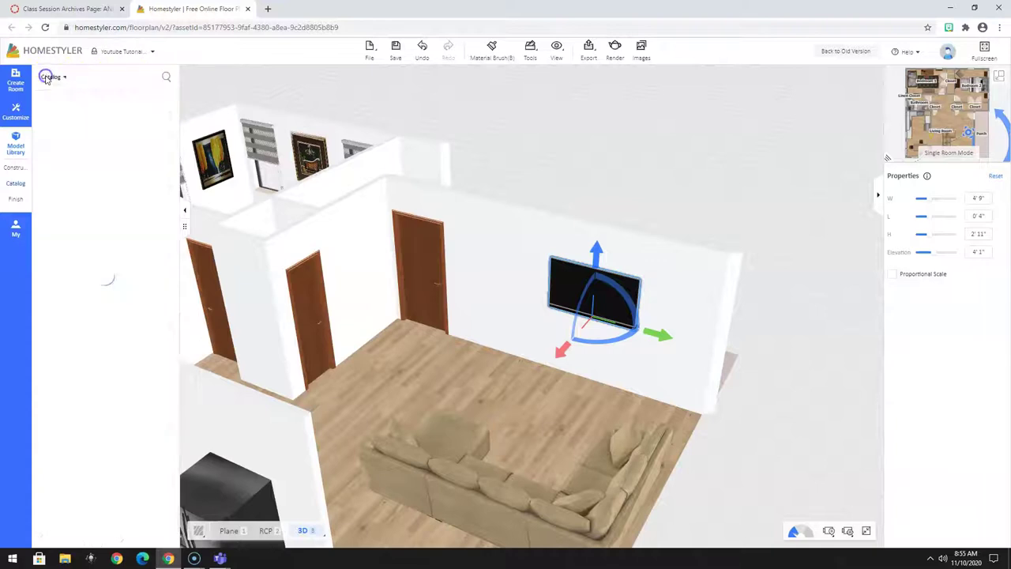
left_click(17, 186)
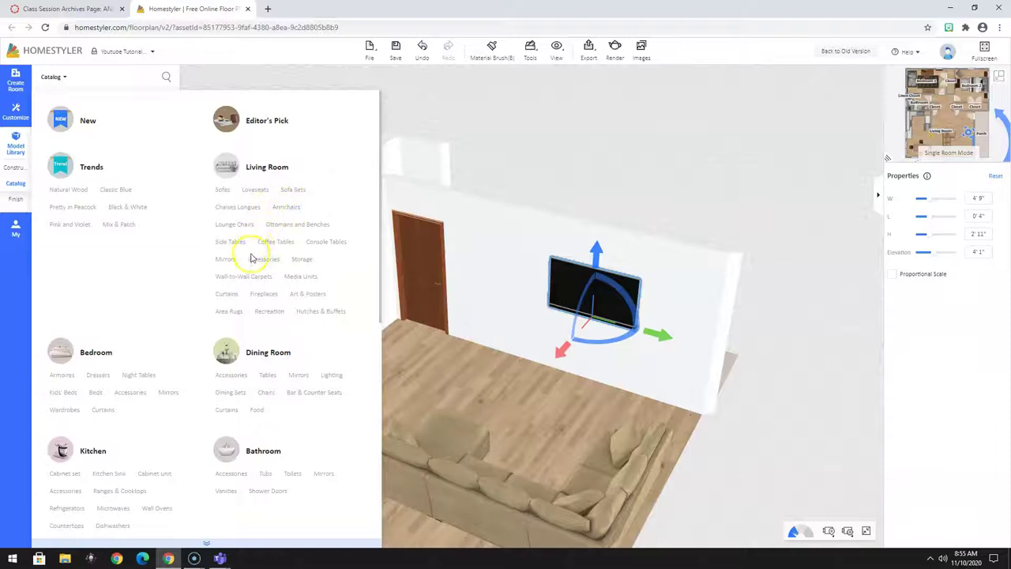
left_click(326, 243)
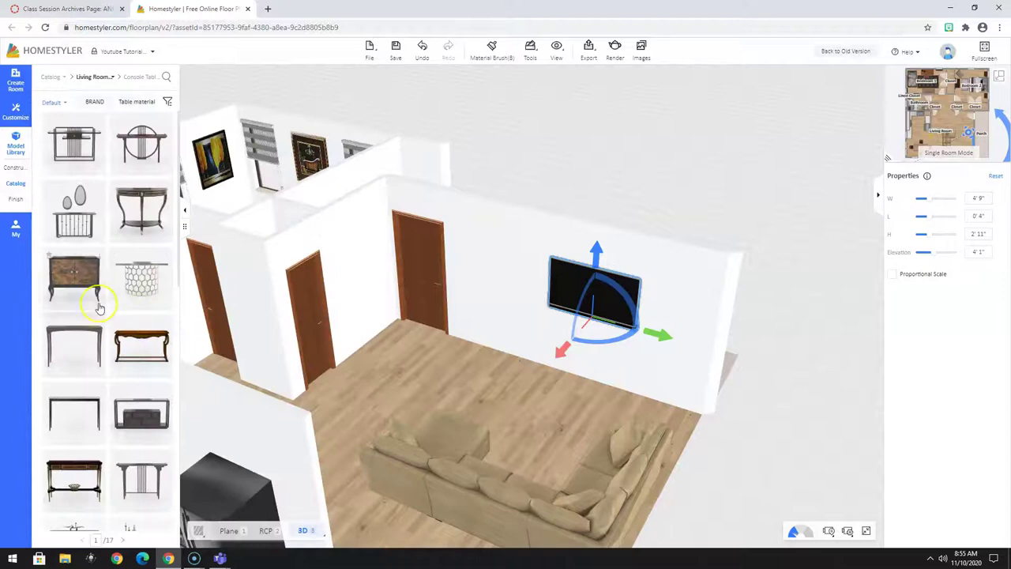
scroll(99, 309, "down", 10)
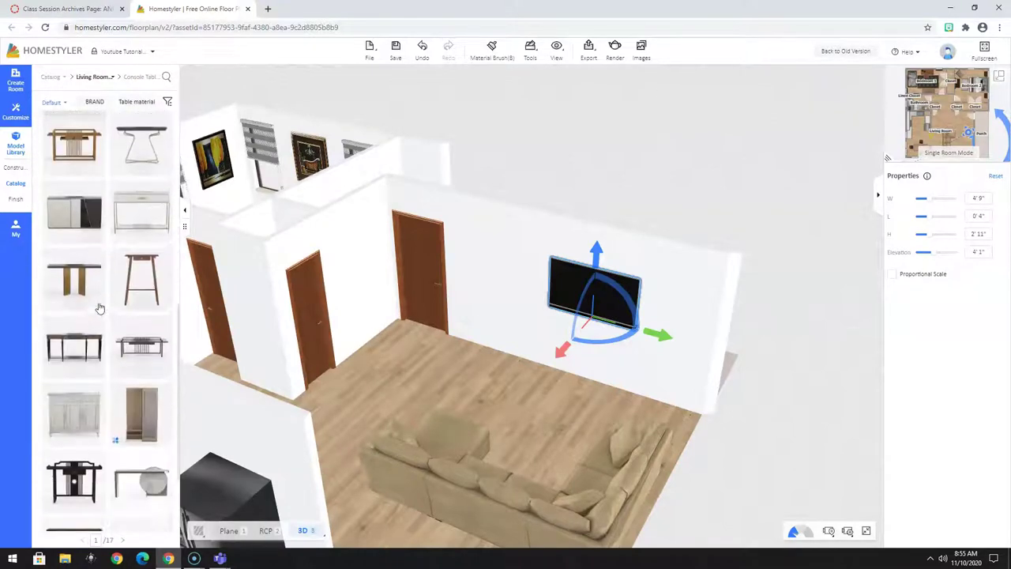
scroll(99, 308, "down", 10)
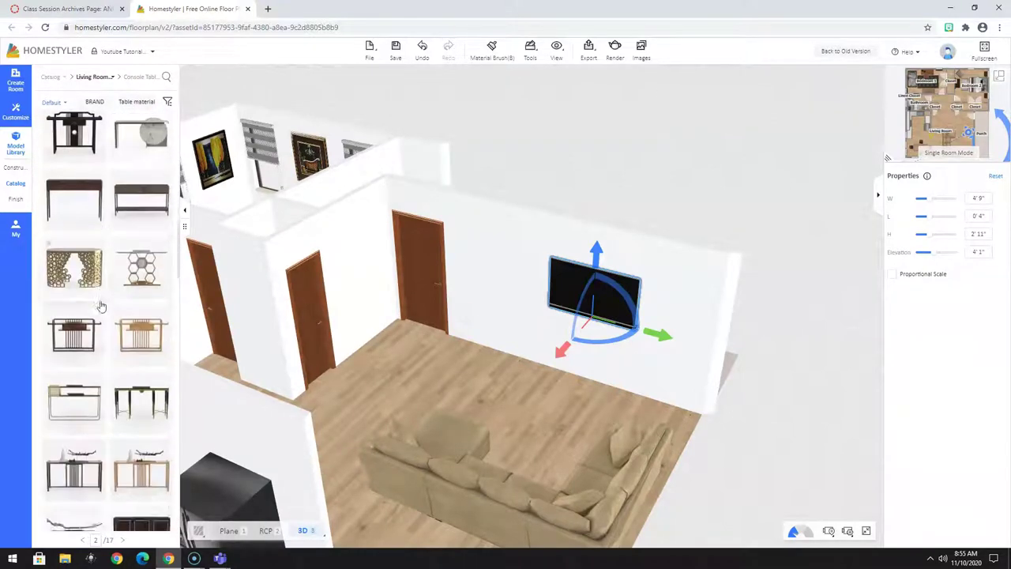
scroll(102, 307, "down", 10)
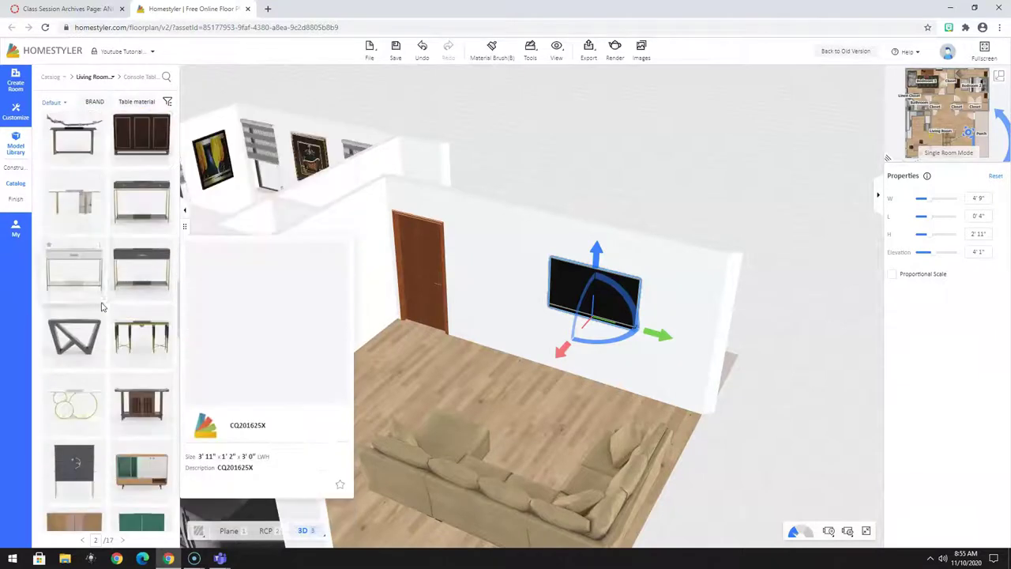
scroll(101, 308, "down", 5)
left_click(151, 349)
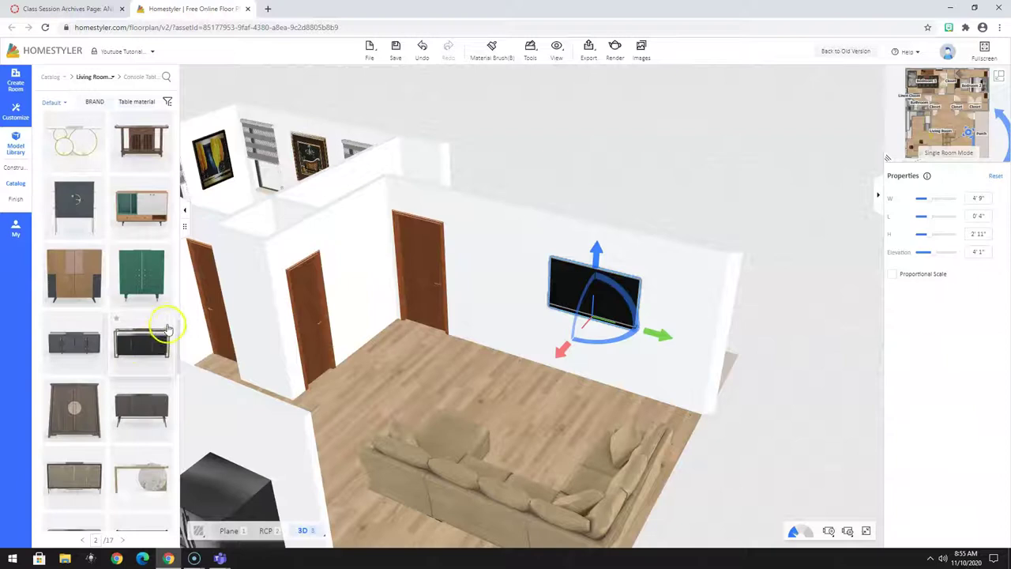
Drop the x134-2 sideboard below the TV and rotate it about 90° to parallel the wall.
mouse_move(167, 320)
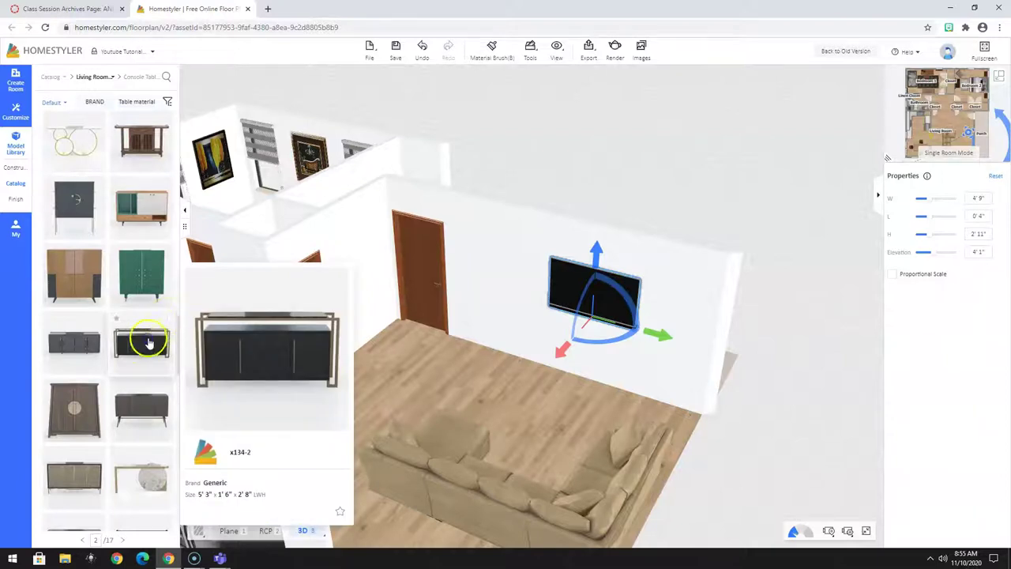
left_click_drag(149, 342, 581, 392)
left_click_drag(581, 434, 530, 428)
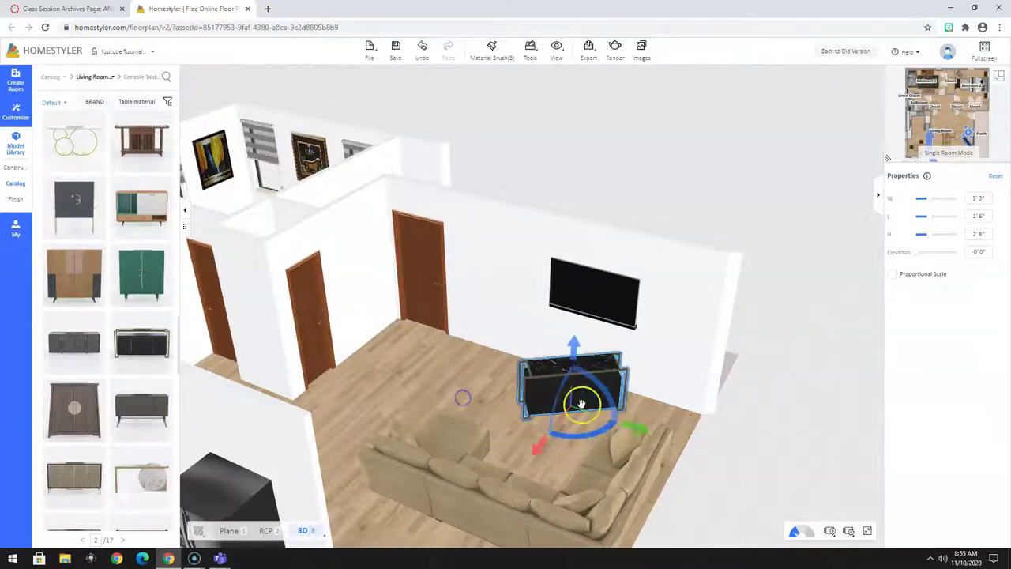
left_click_drag(586, 433, 568, 434)
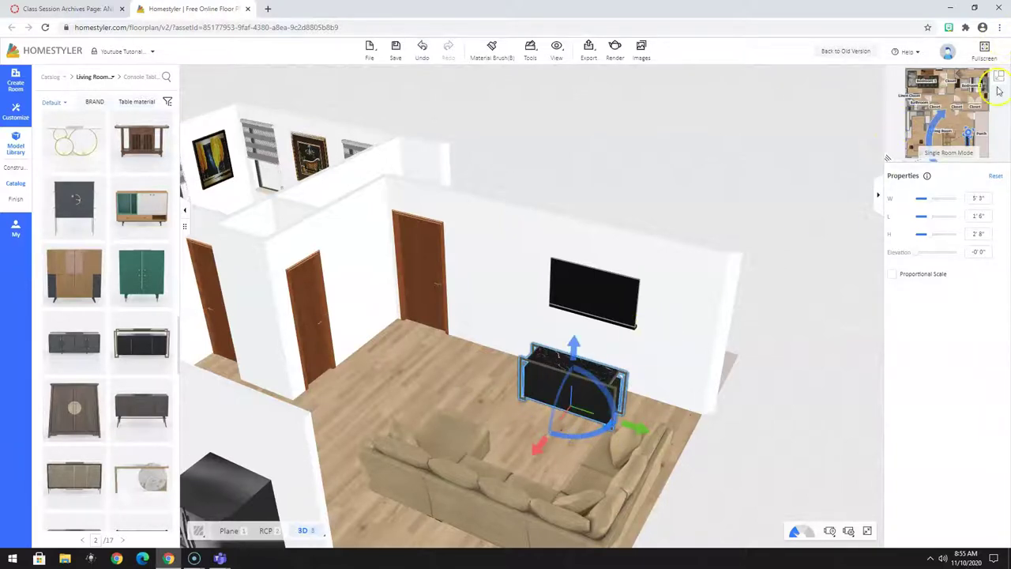
In the 2D plan, push the sideboard flush against the porch-side wall, 3'5" from the sectional.
key("1")
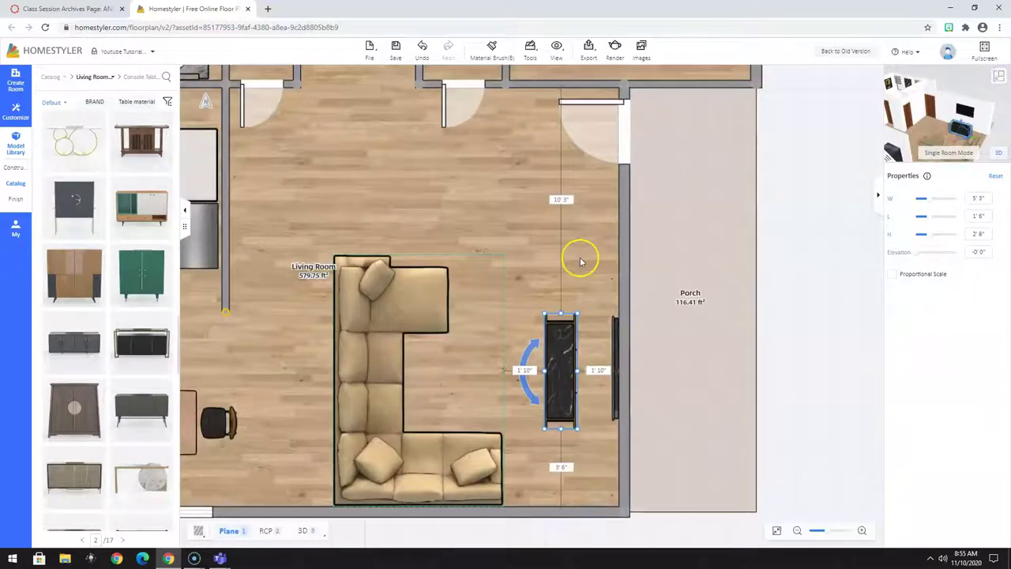
scroll(583, 260, "up", 4)
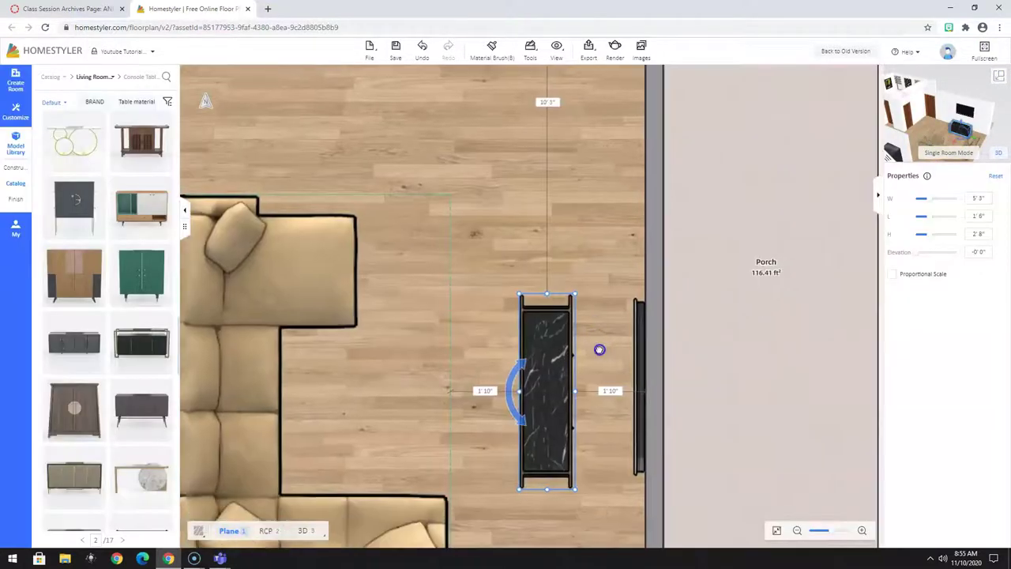
left_click_drag(601, 350, 622, 253)
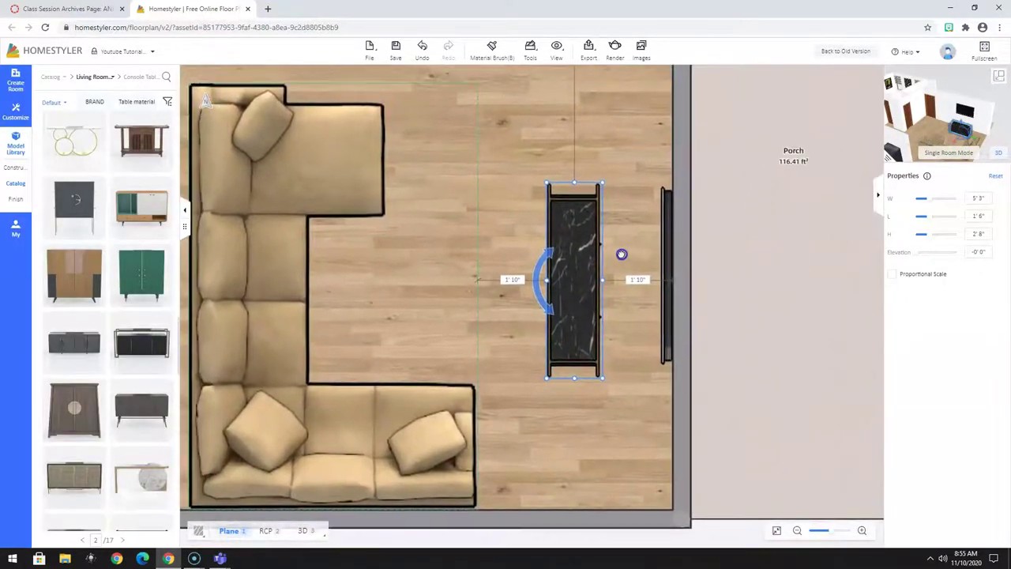
left_click(602, 277)
left_click(564, 287)
left_click_drag(390, 259, 329, 234)
left_click_drag(511, 251, 512, 233)
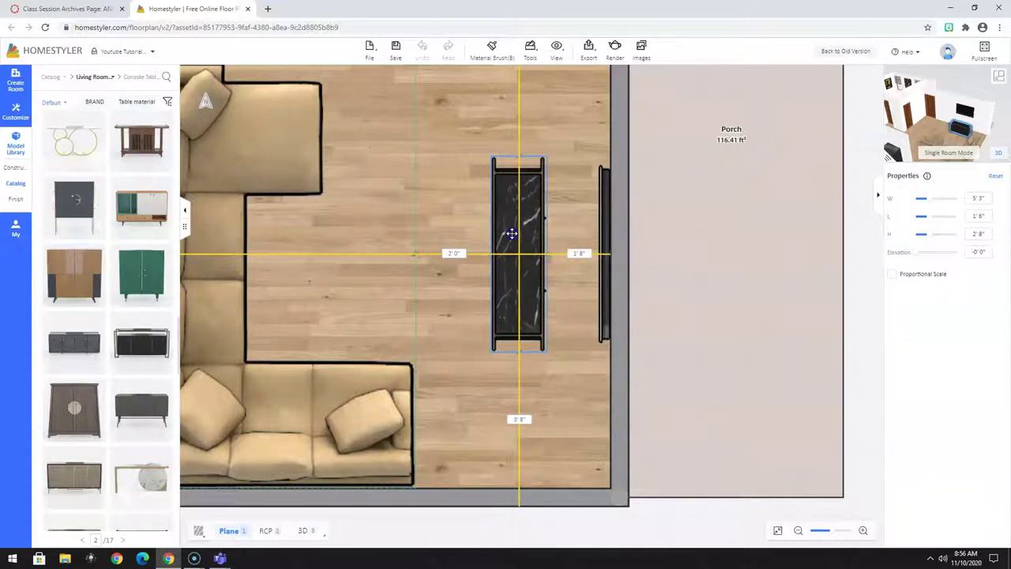
left_click_drag(512, 234, 586, 230)
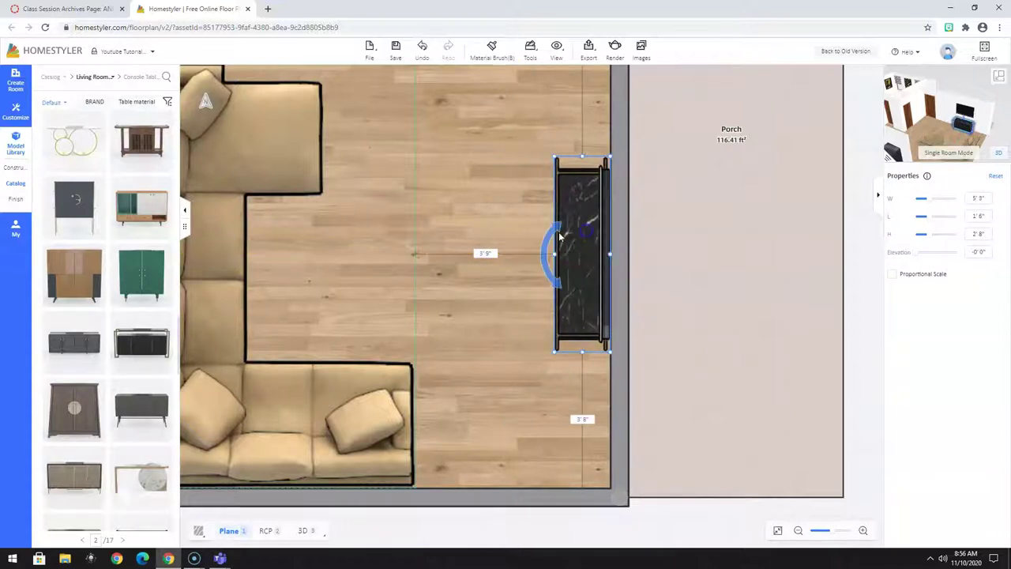
Back in 3D, undo the accidental sideboard shift.
left_click(999, 77)
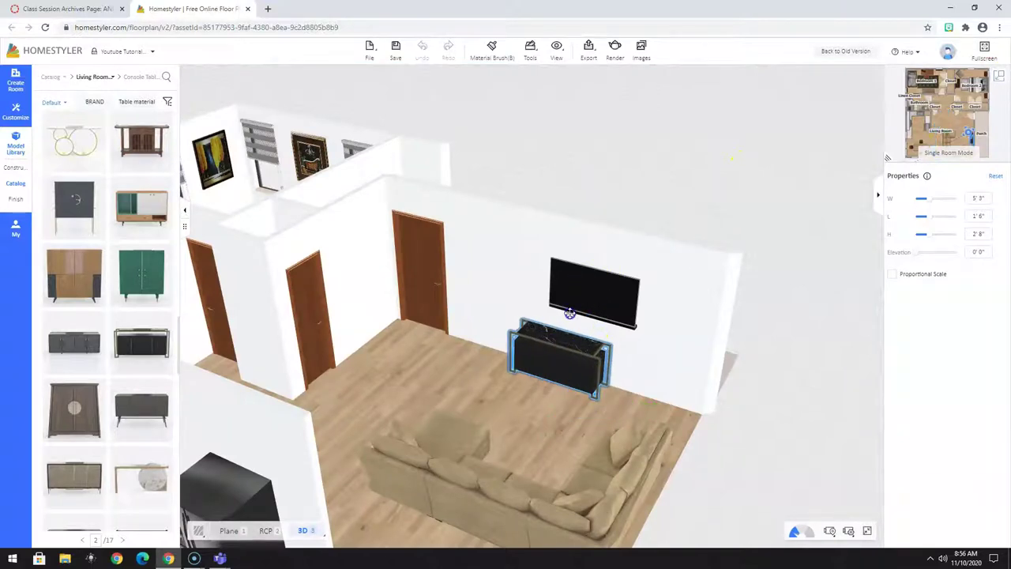
left_click(570, 313)
key("ctrl+z")
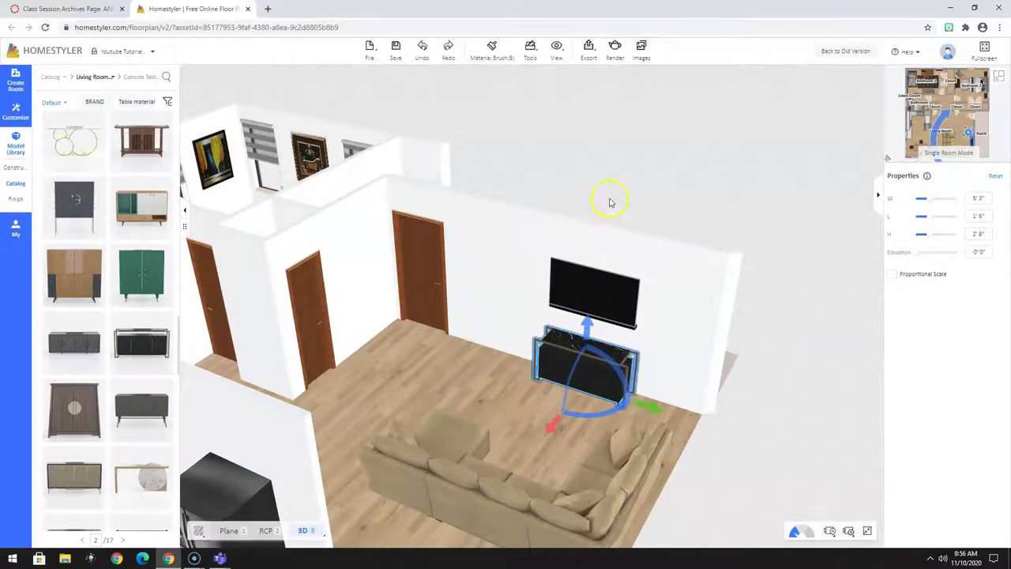
left_click(610, 203)
Lower the wall-mounted TV to a 3'8" elevation, just above the sideboard.
left_click_drag(656, 184, 665, 151)
left_click(595, 291)
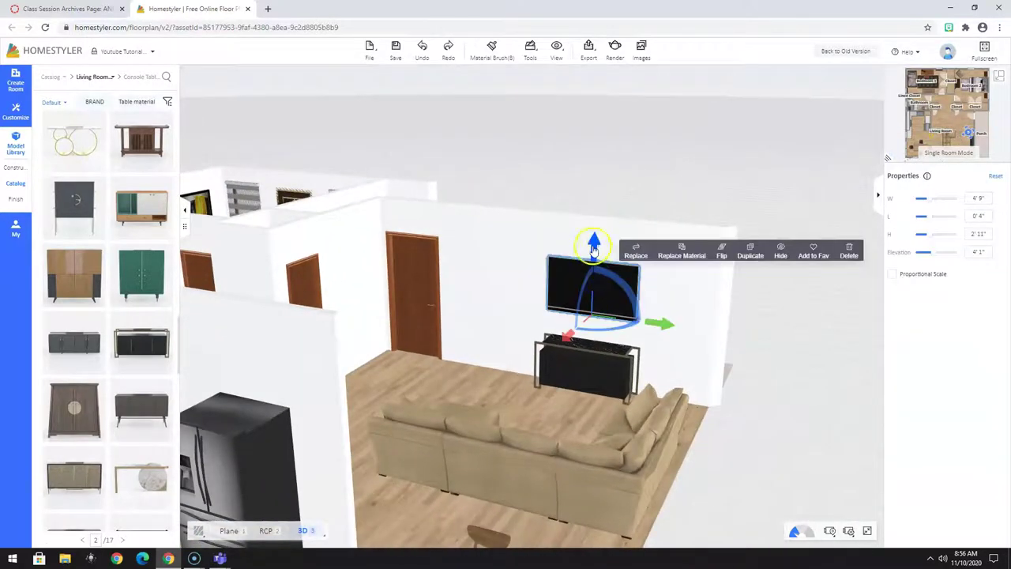
left_click_drag(593, 237, 593, 255)
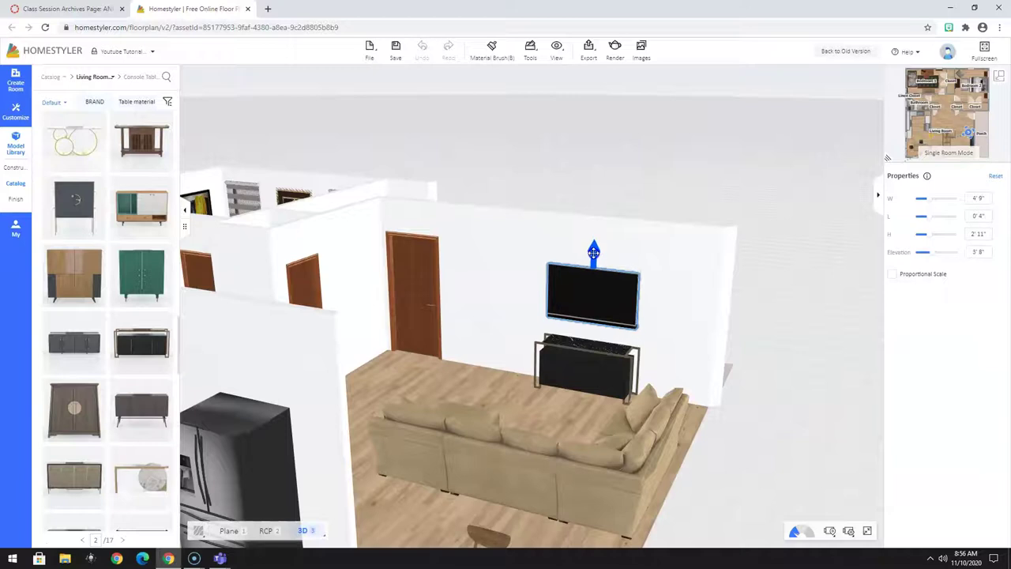
left_click_drag(719, 285, 517, 474)
left_click_drag(506, 422, 617, 447)
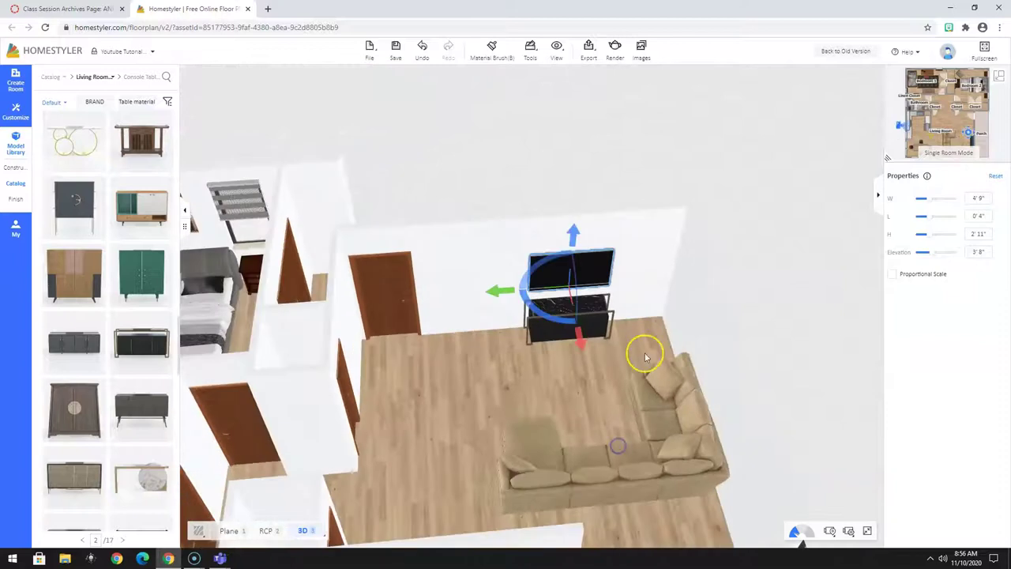
Go back from the Living Room items to the catalog and open the Side Tables category.
left_click(93, 77)
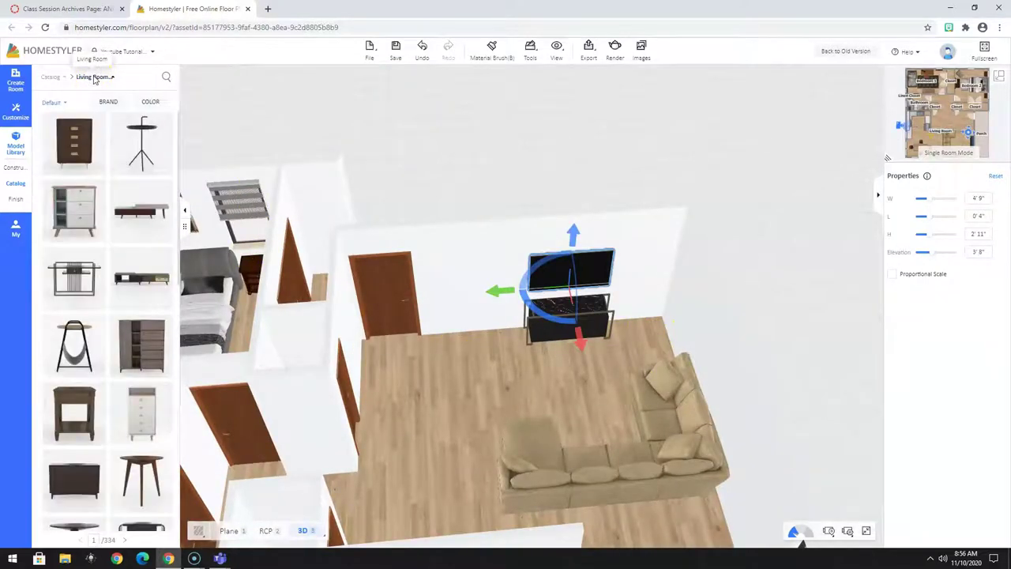
left_click(16, 184)
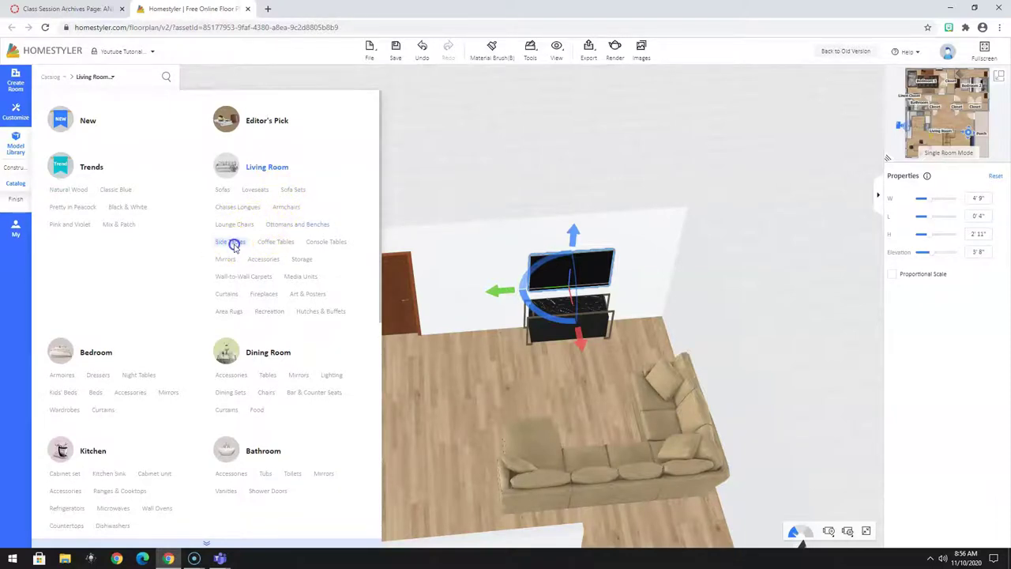
left_click(231, 242)
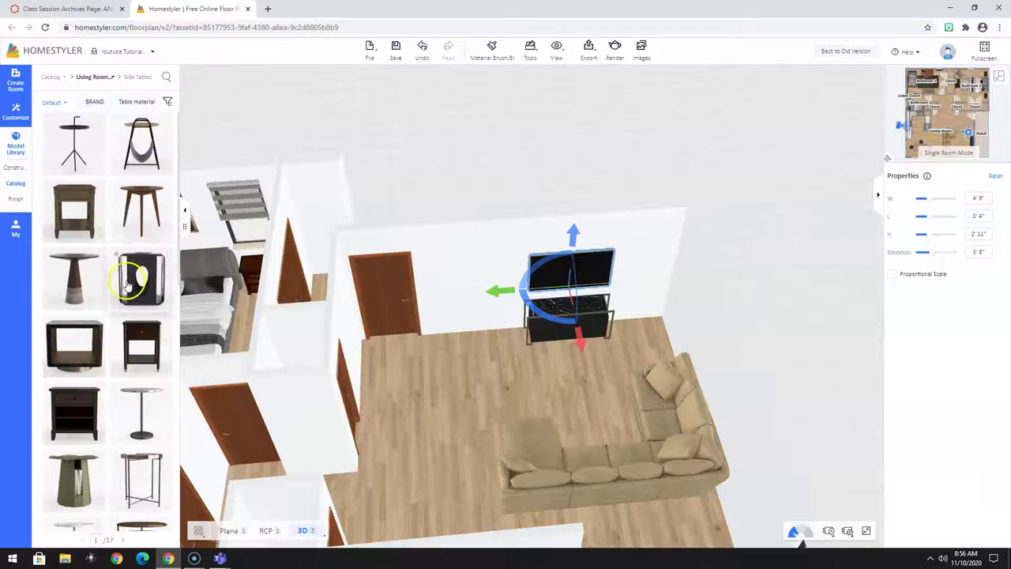
Scroll to page 4 of the side tables and preview the white 602 table (1'10" × 1'10" × 2'0").
scroll(126, 285, "down", 5)
scroll(126, 284, "down", 6)
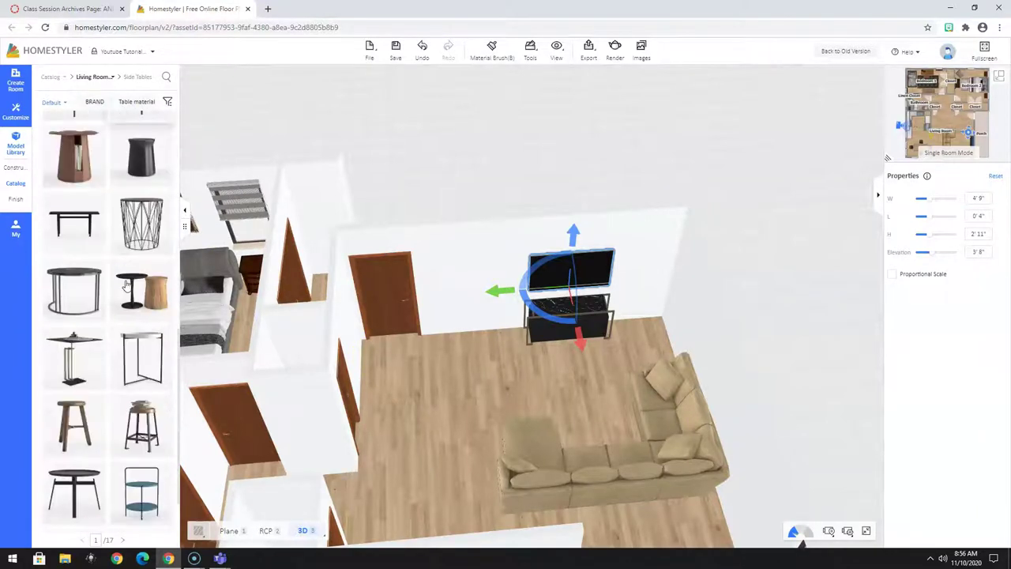
scroll(124, 287, "down", 6)
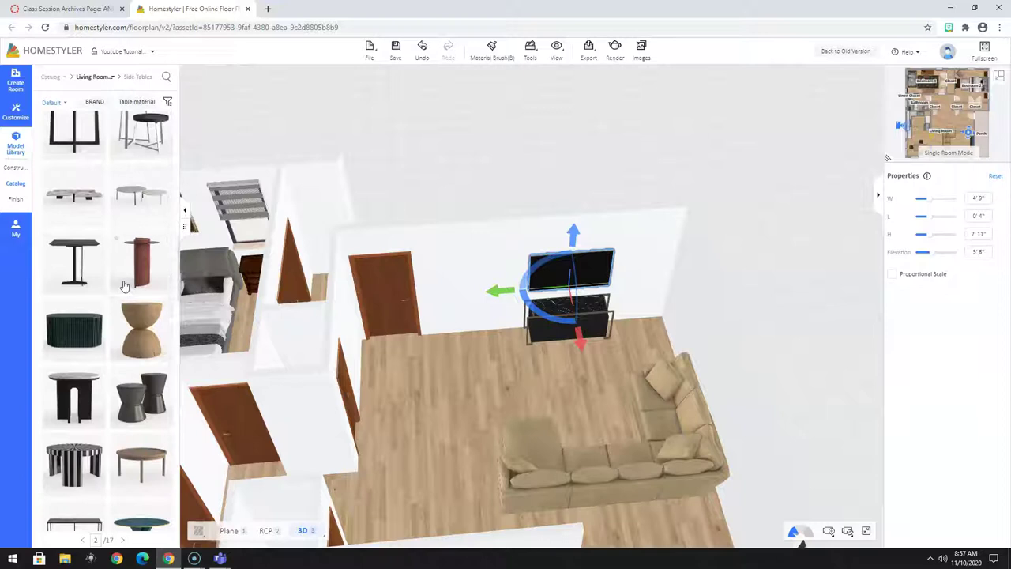
scroll(124, 287, "down", 6)
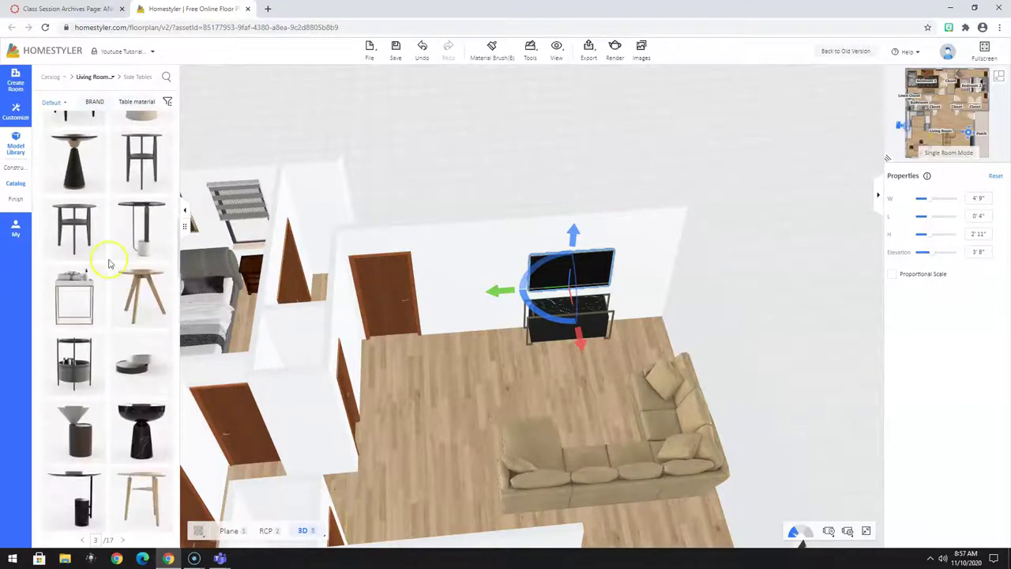
scroll(111, 265, "down", 6)
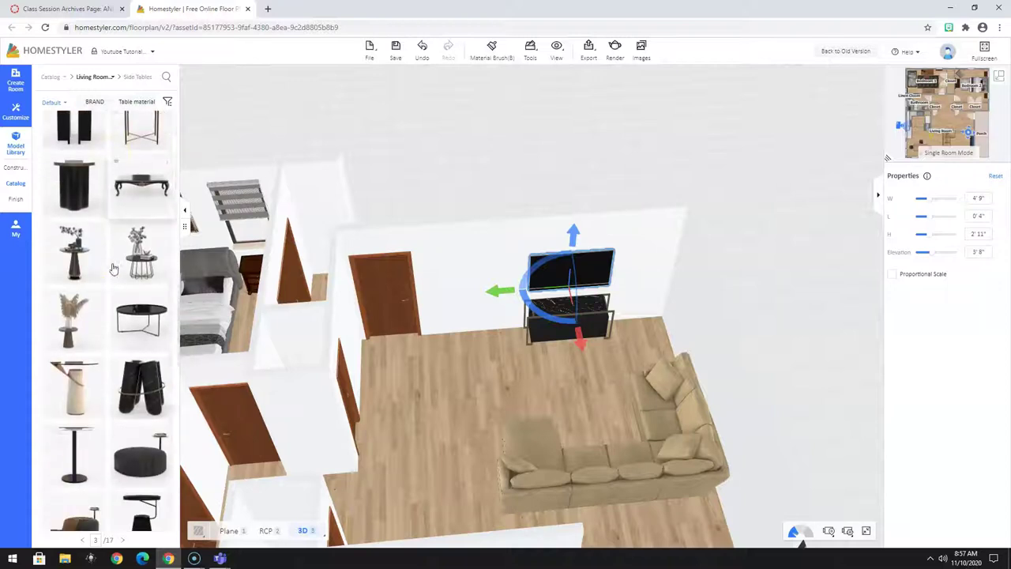
scroll(113, 269, "down", 5)
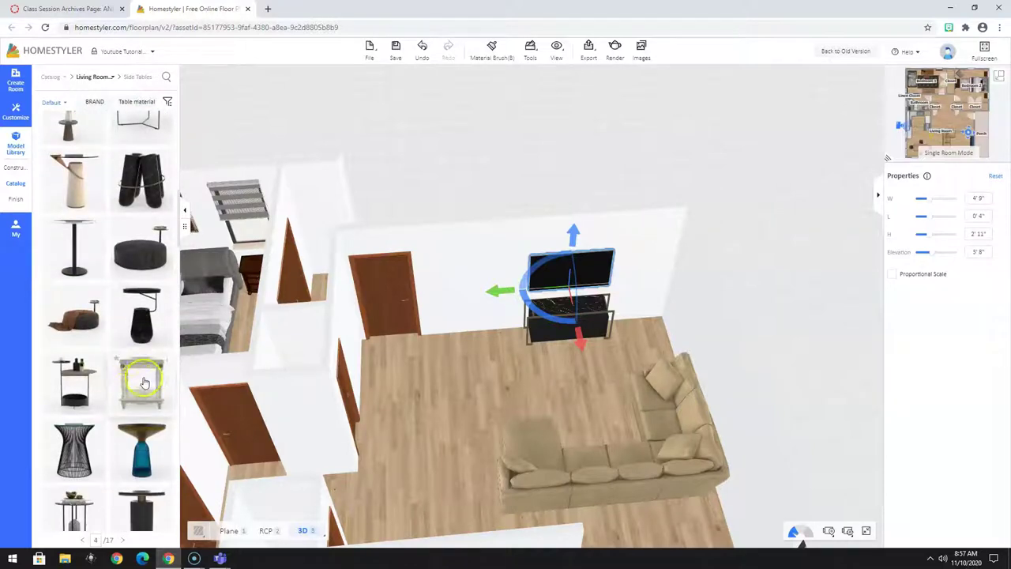
mouse_move(167, 362)
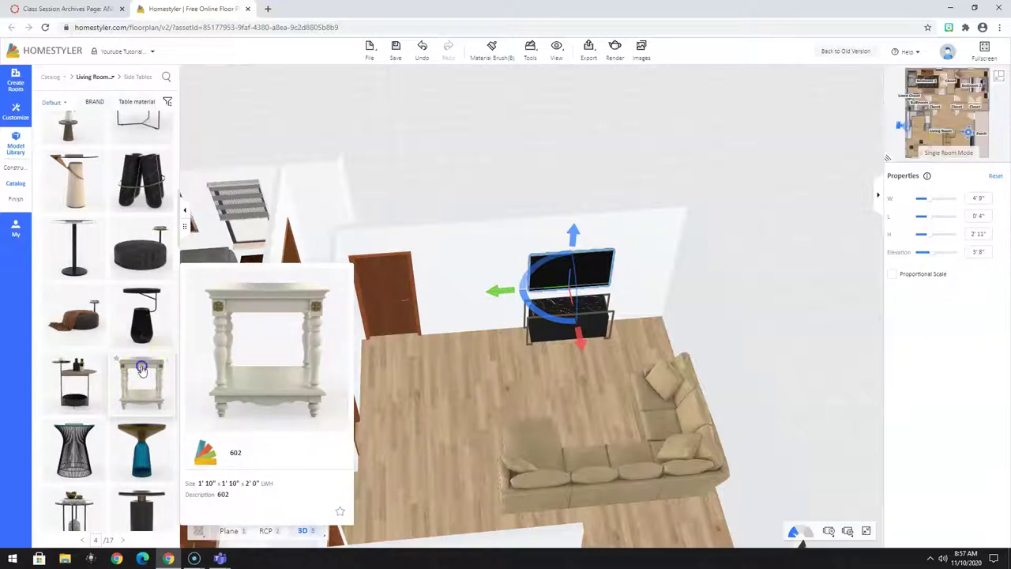
Place two white 602 side tables, one by the sofa and one near the TV, then view 2D.
left_click_drag(141, 369, 474, 483)
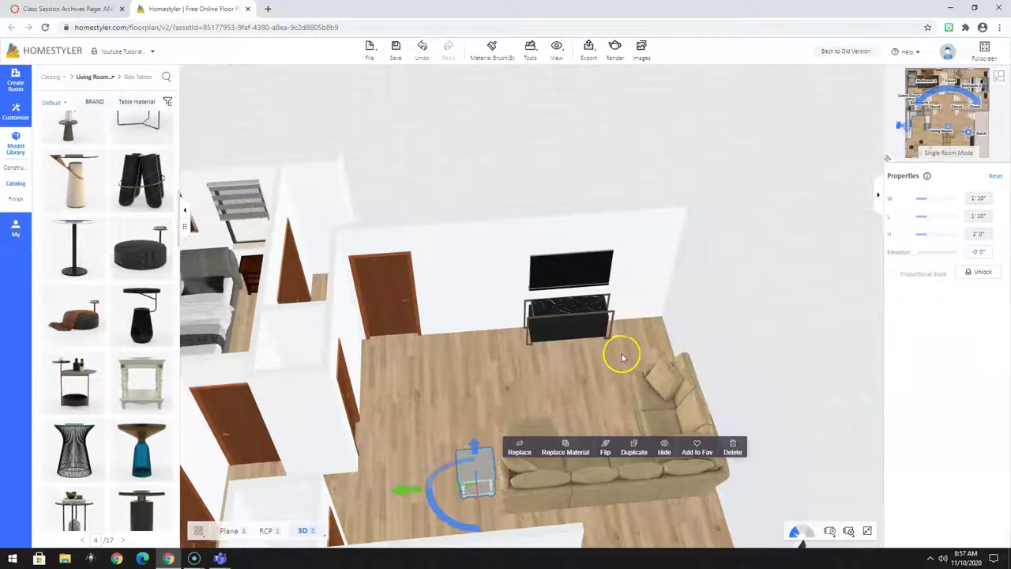
left_click_drag(142, 381, 655, 348)
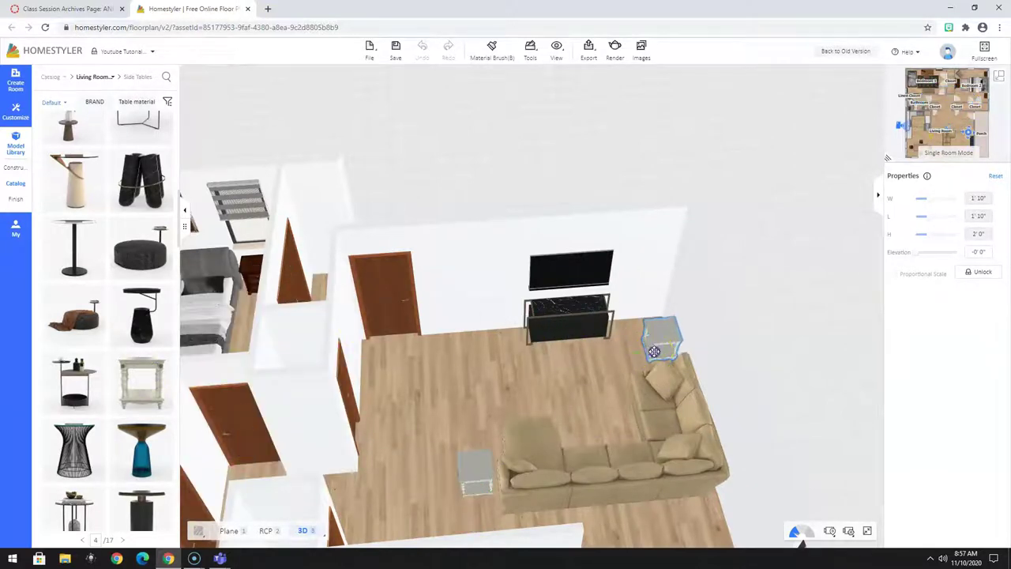
left_click(1000, 81)
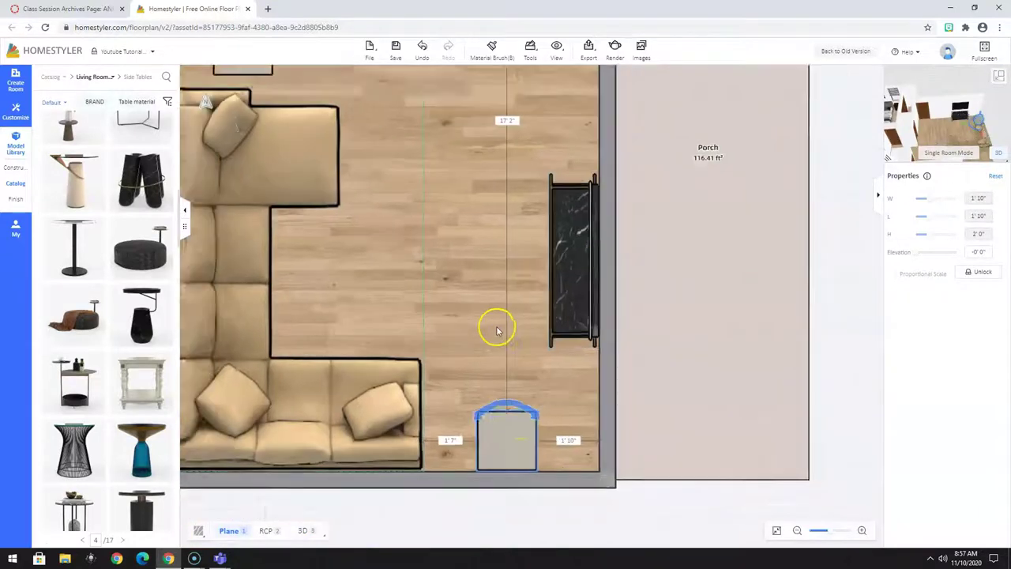
Move the lower side table to the sofa's end and pan until the whole sofa shows.
left_click_drag(496, 414, 461, 393)
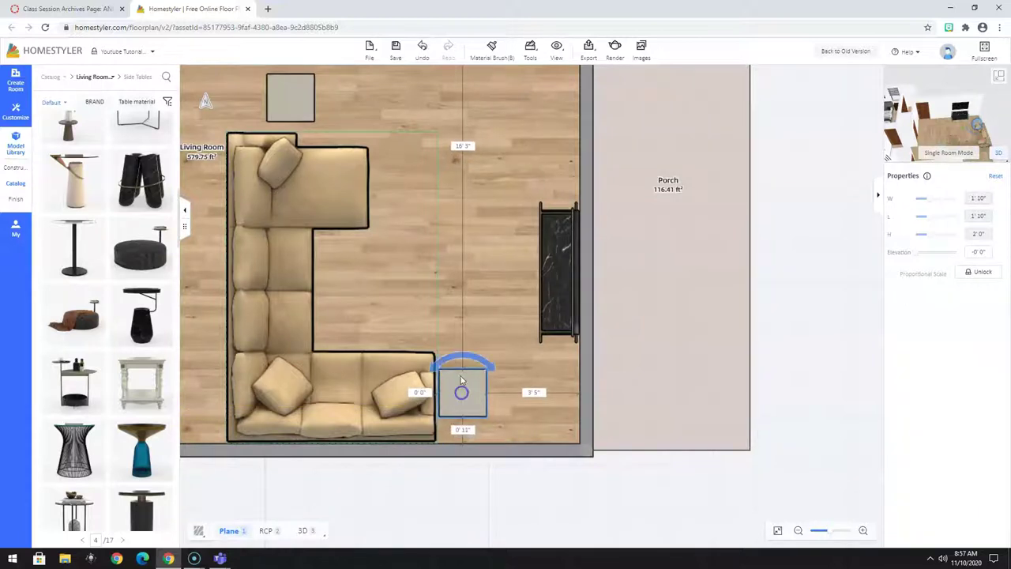
left_click_drag(375, 253, 443, 324)
left_click_drag(371, 154, 337, 177)
Nudge the top side table up and left so it sits 0'1" from the sofa's end.
left_click(362, 175)
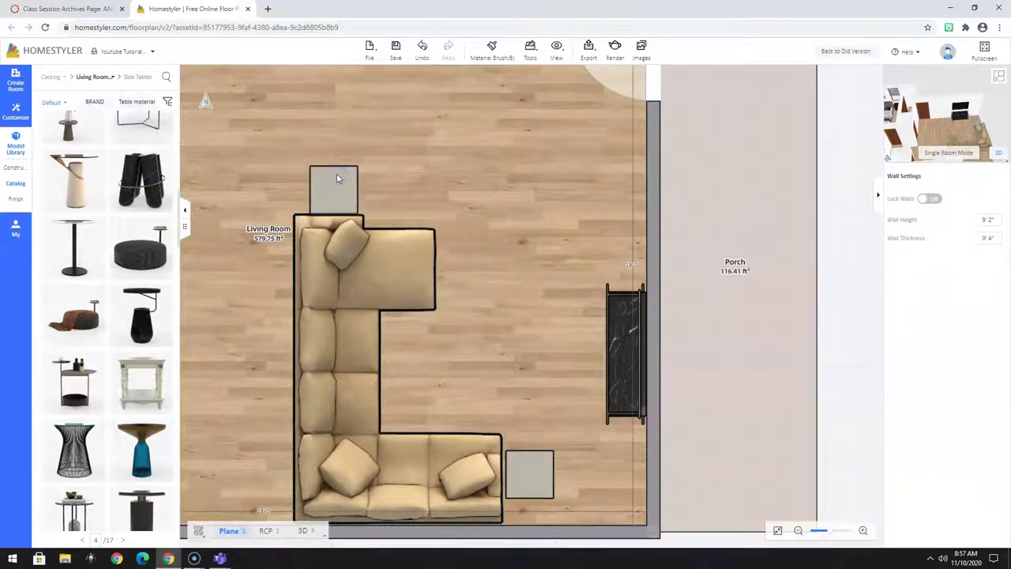
left_click(276, 173)
left_click(329, 198)
left_click(331, 185)
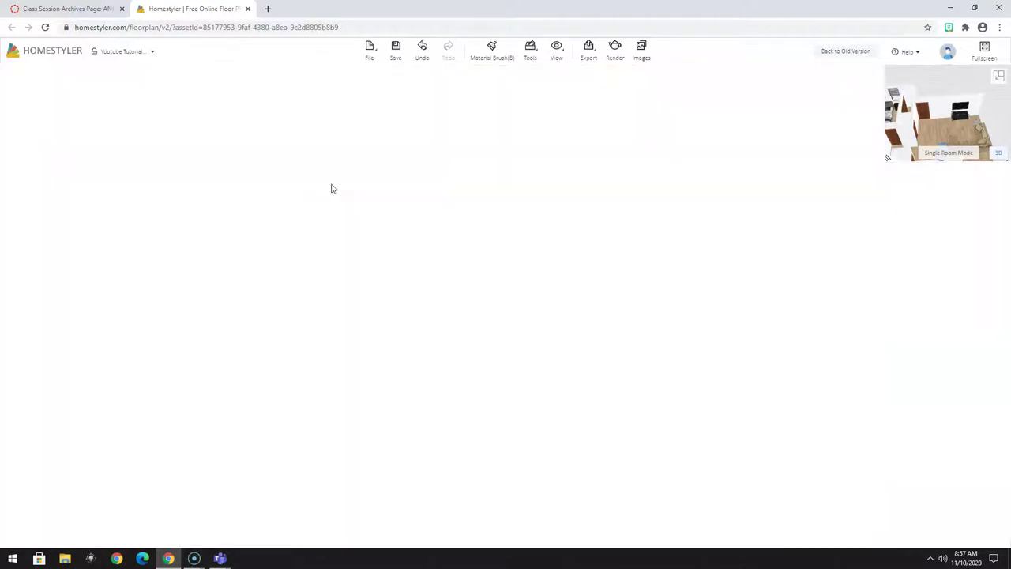
key("Up")
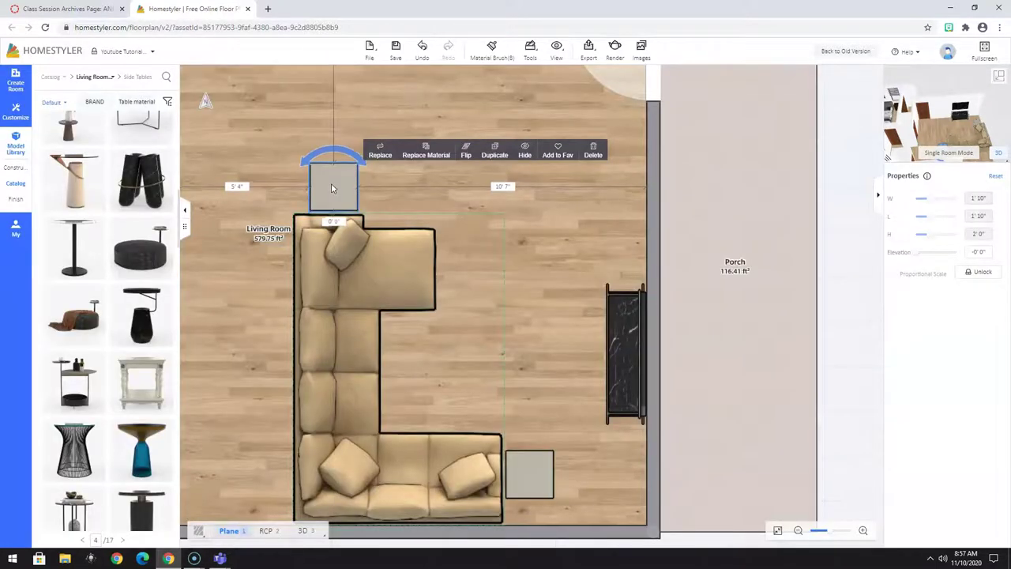
key("Left")
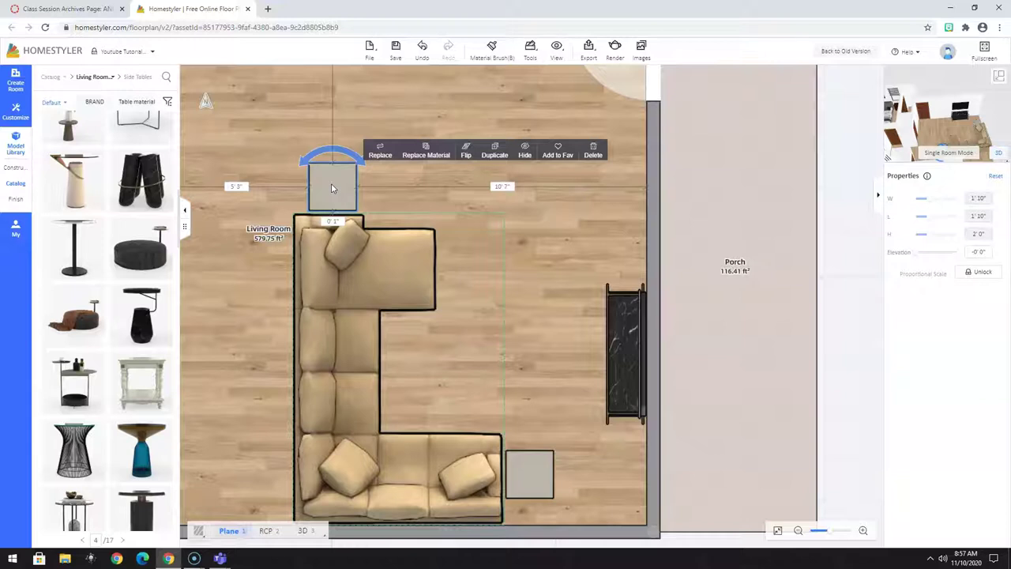
left_click(501, 303)
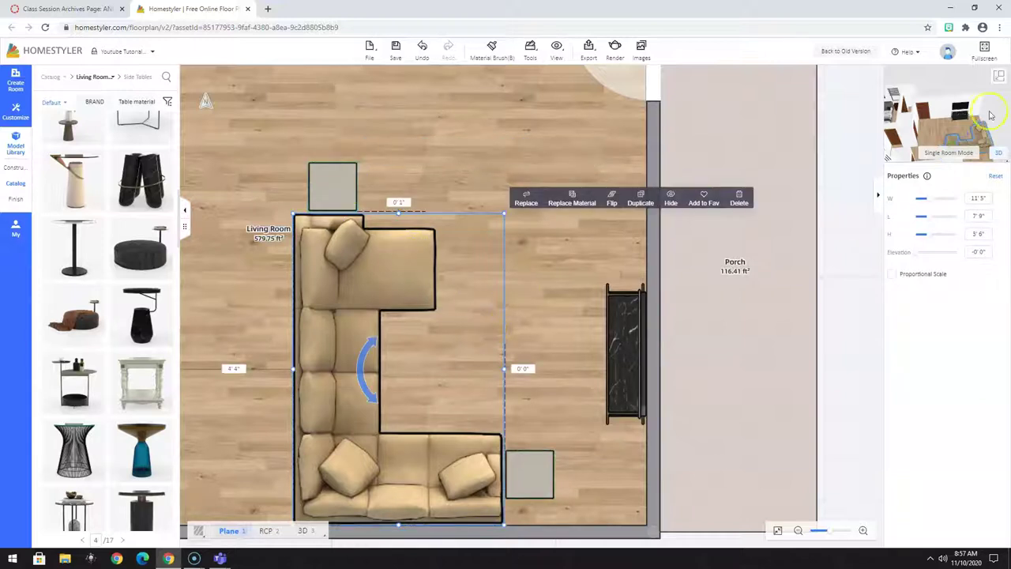
left_click(998, 77)
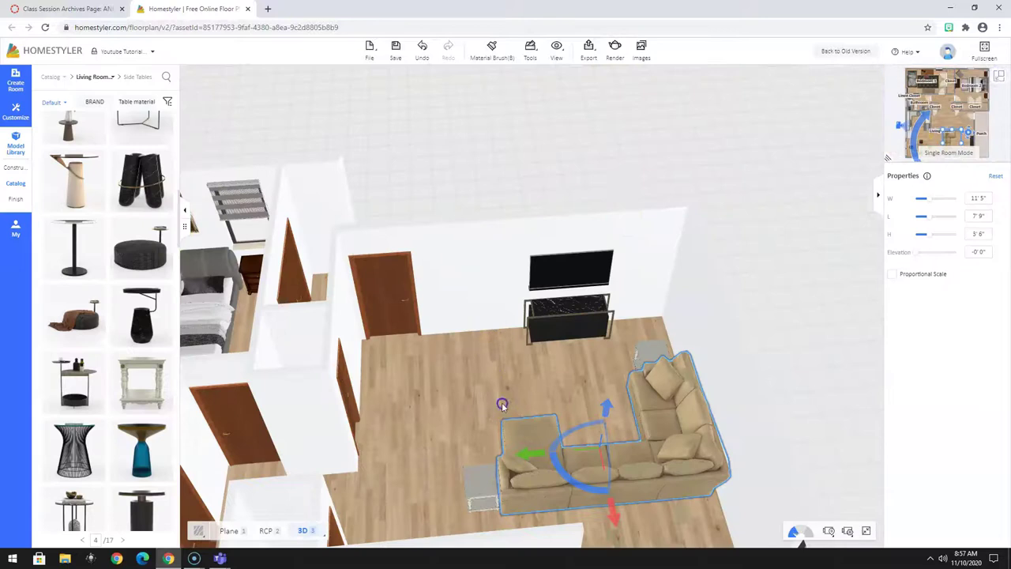
left_click_drag(502, 402, 483, 242)
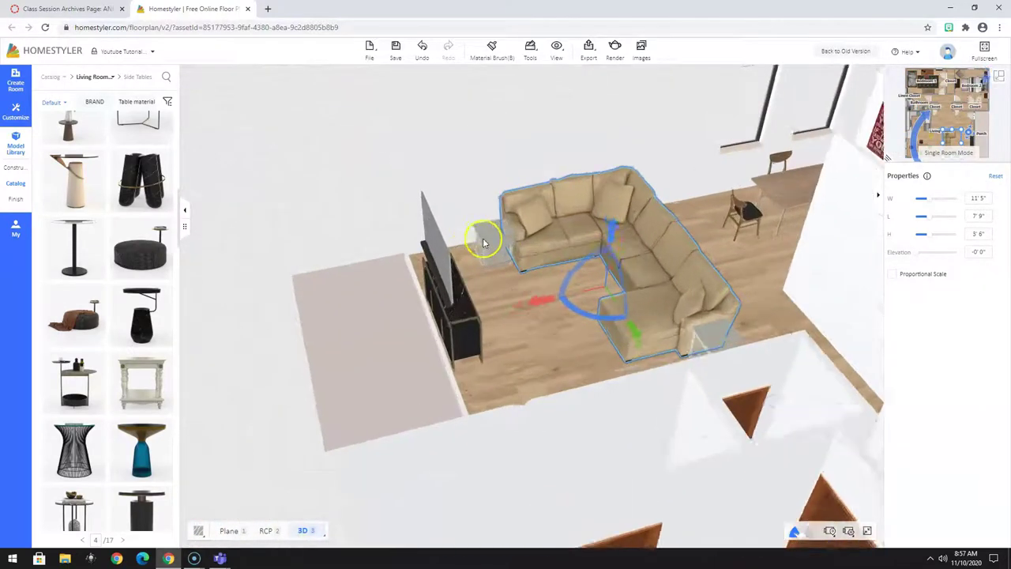
scroll(486, 237, "up", 10)
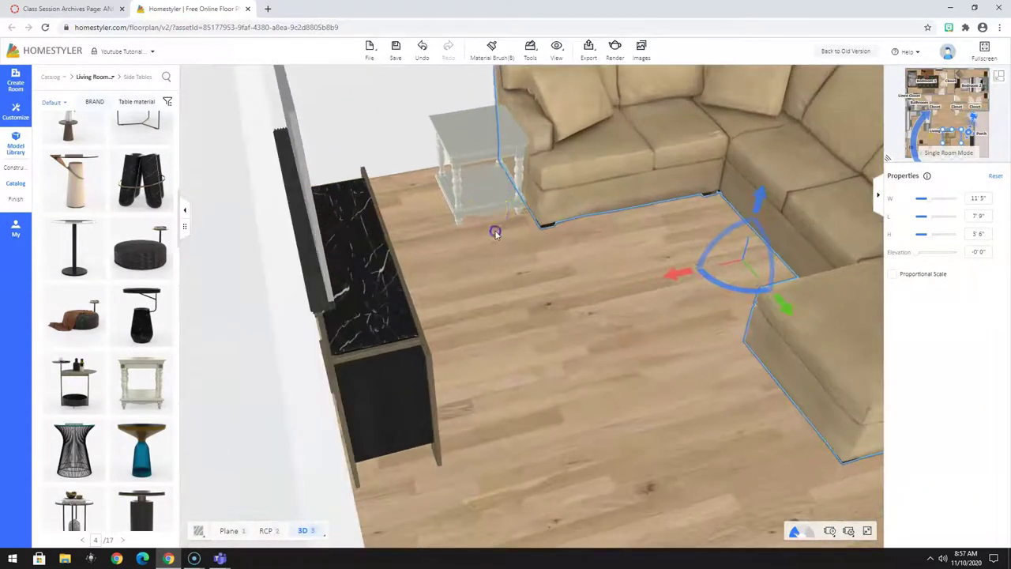
scroll(498, 253, "up", 4)
scroll(490, 223, "down", 6)
left_click(511, 207)
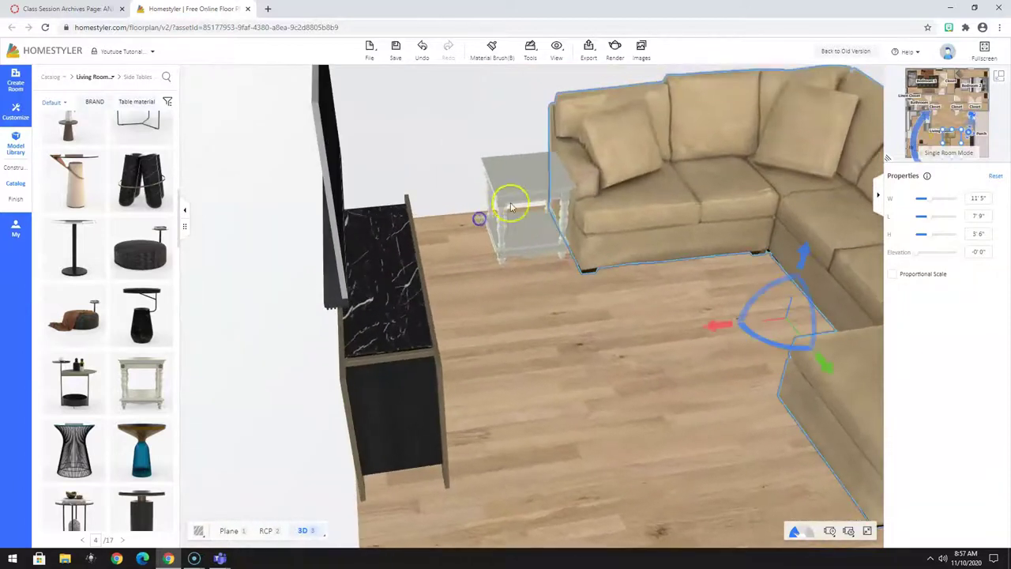
left_click_drag(718, 419, 602, 399)
left_click(998, 76)
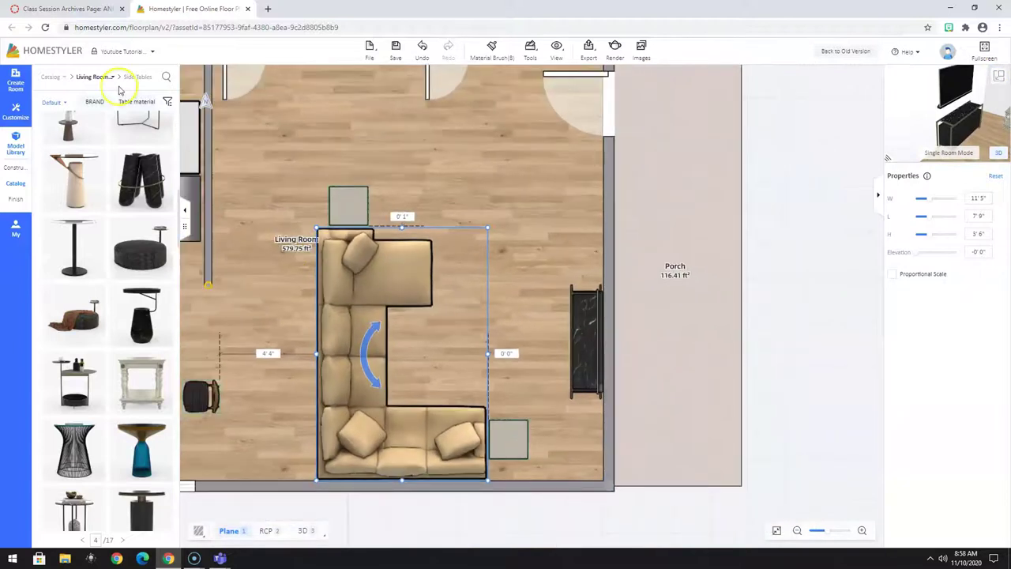
Go back to the catalog's top level and search for 'lamp', giving 22 pages of lamps.
left_click(93, 77)
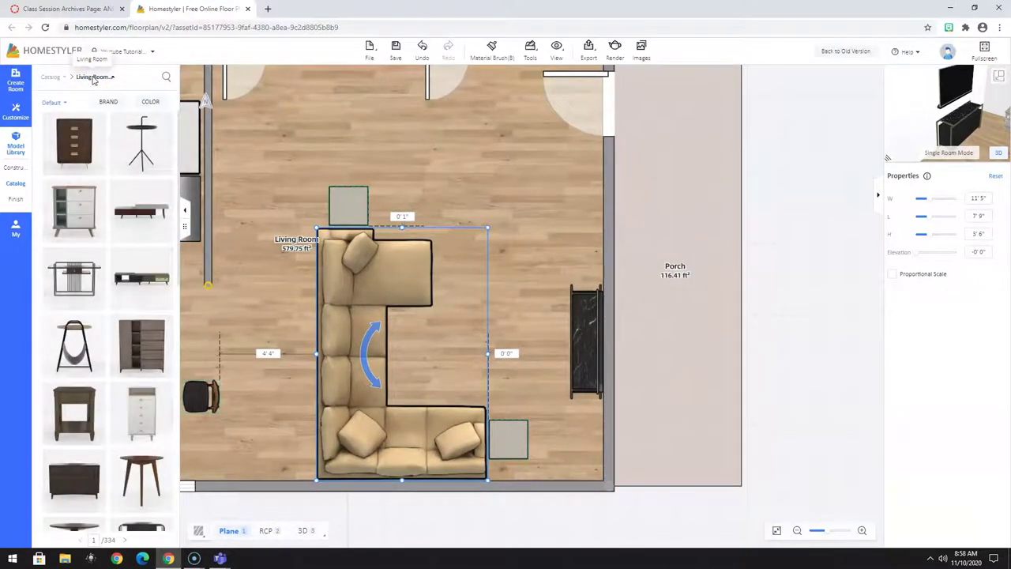
left_click(51, 77)
left_click(51, 78)
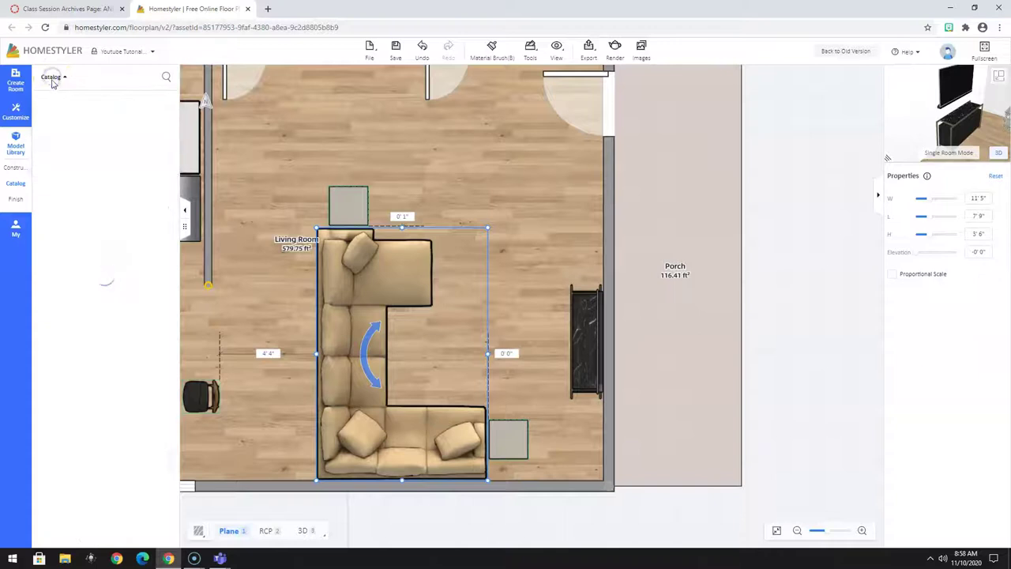
left_click(166, 77)
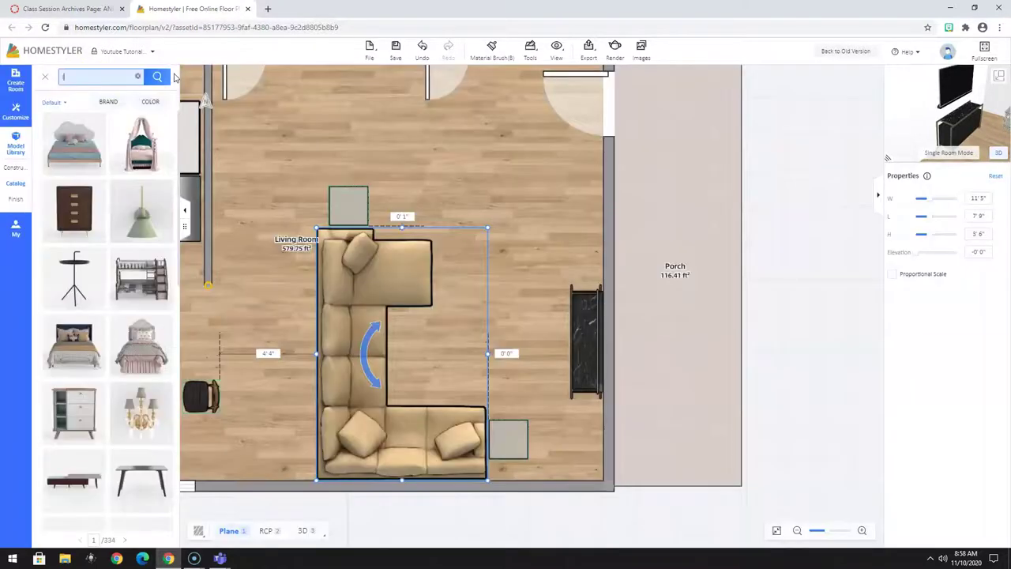
type("so")
left_click(158, 77)
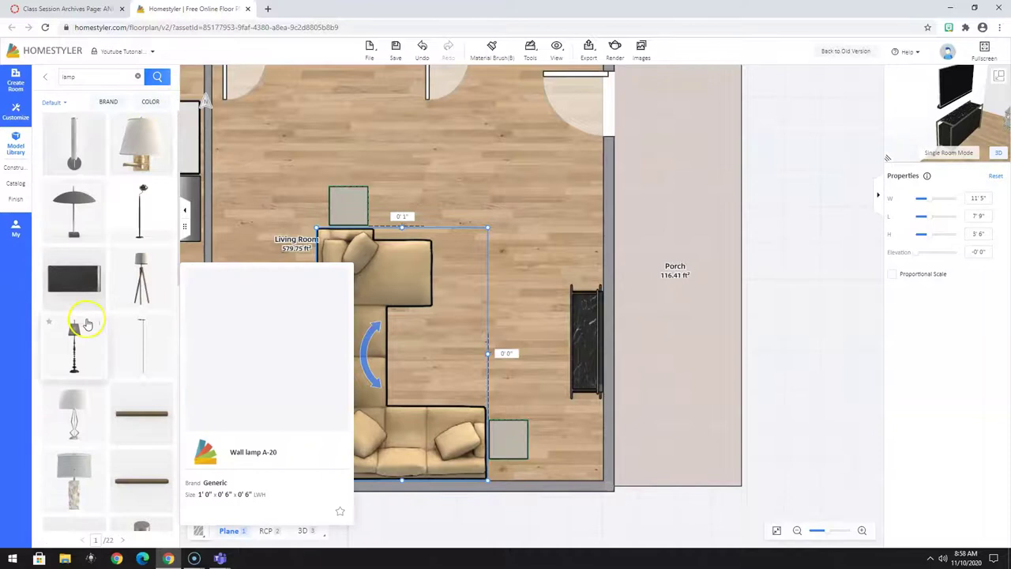
scroll(87, 326, "down", 2)
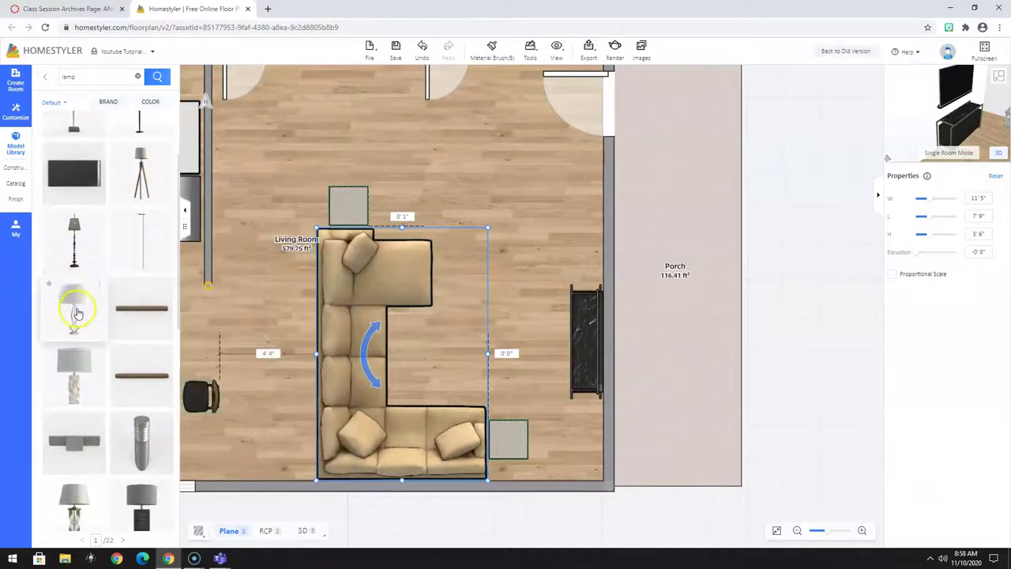
Put a matching white table lamp, 2'5" tall, on the upper and the lower side table.
left_click(74, 308)
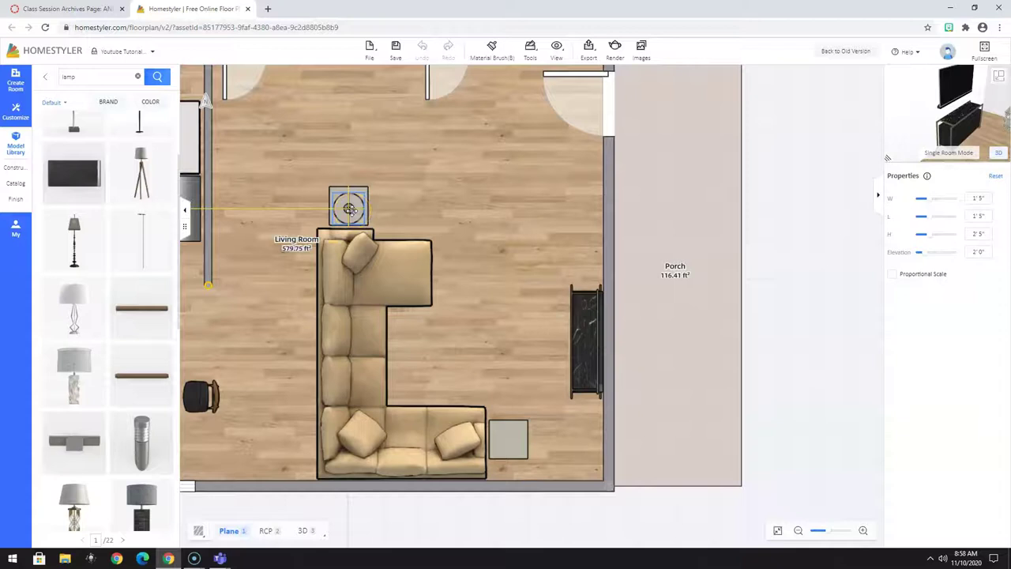
left_click(350, 209)
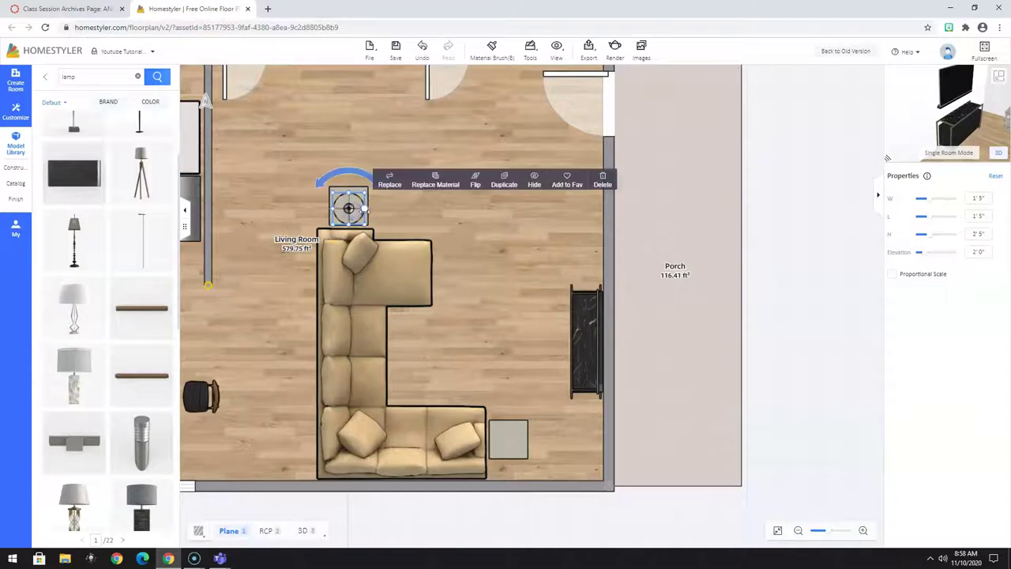
left_click(74, 304)
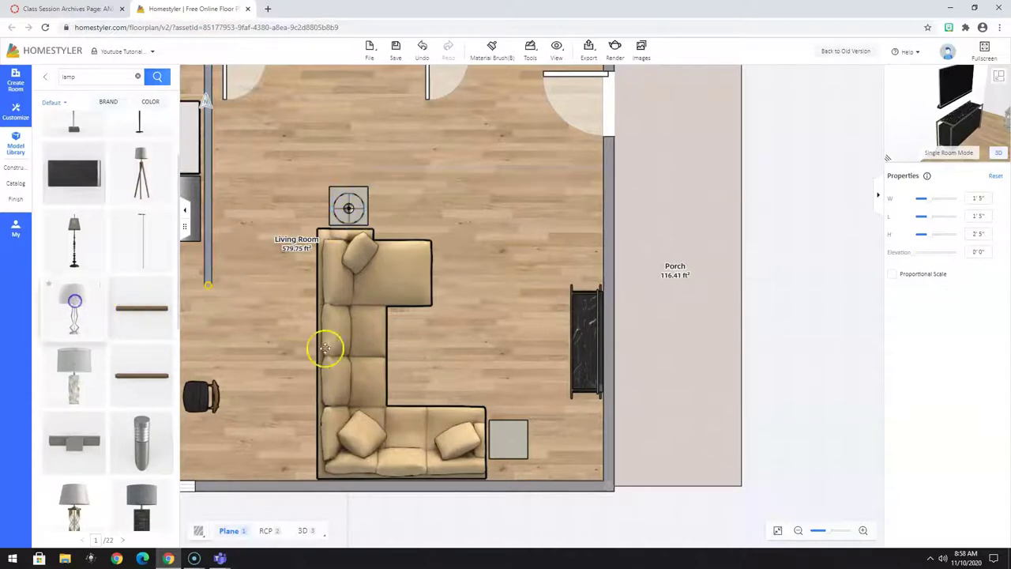
left_click(509, 440)
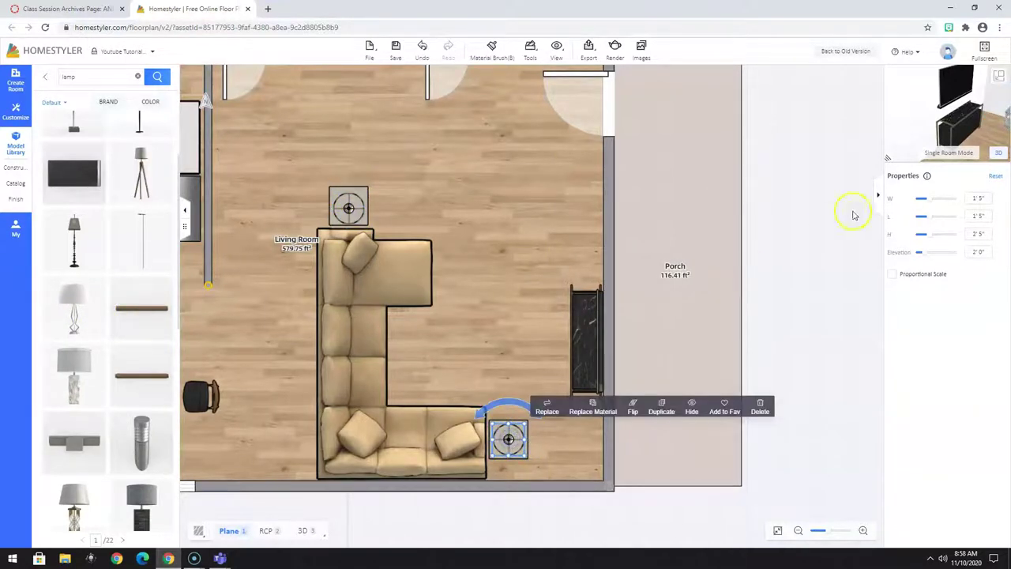
left_click(999, 76)
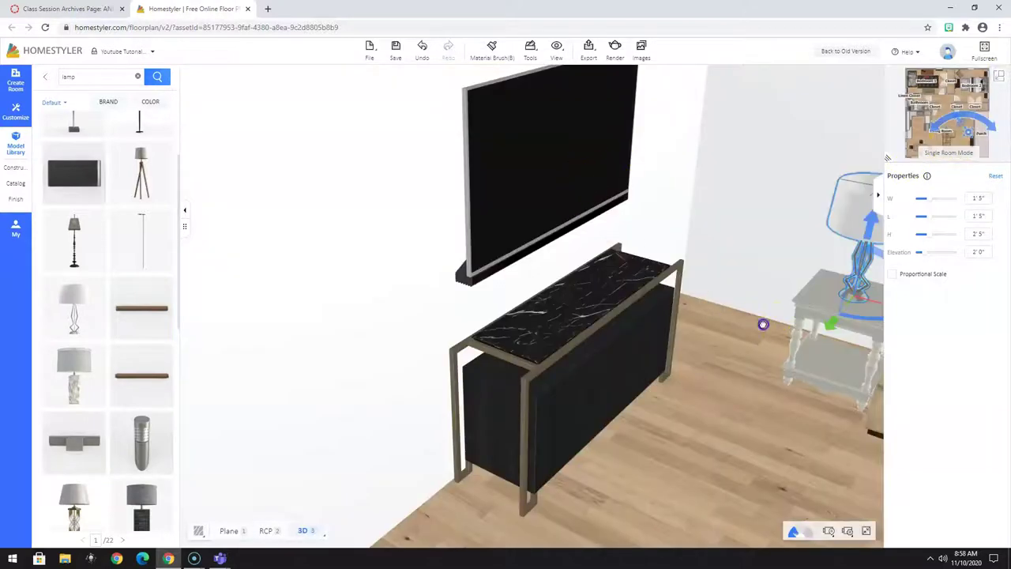
left_click_drag(763, 324, 819, 284)
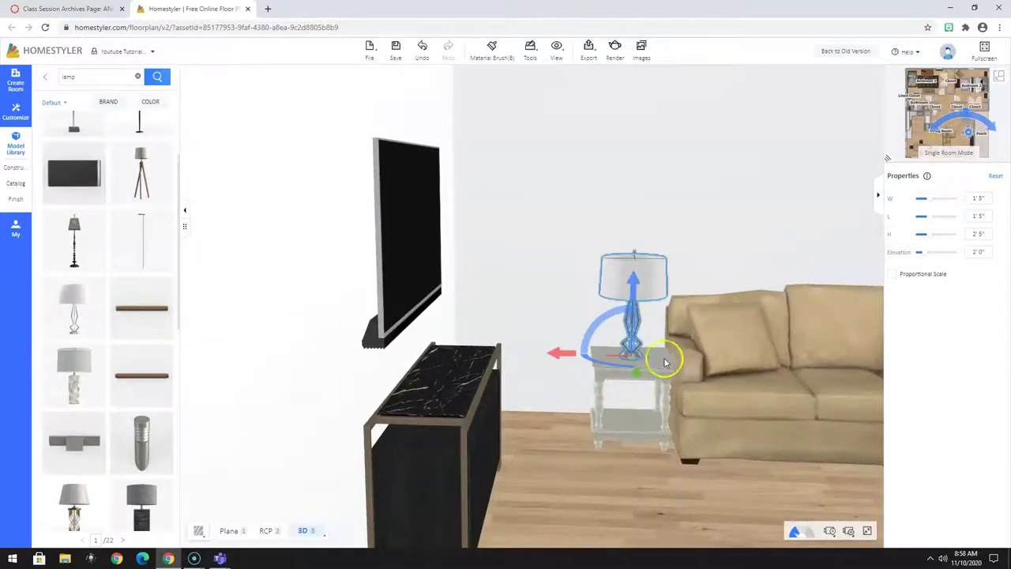
left_click_drag(662, 490, 684, 480)
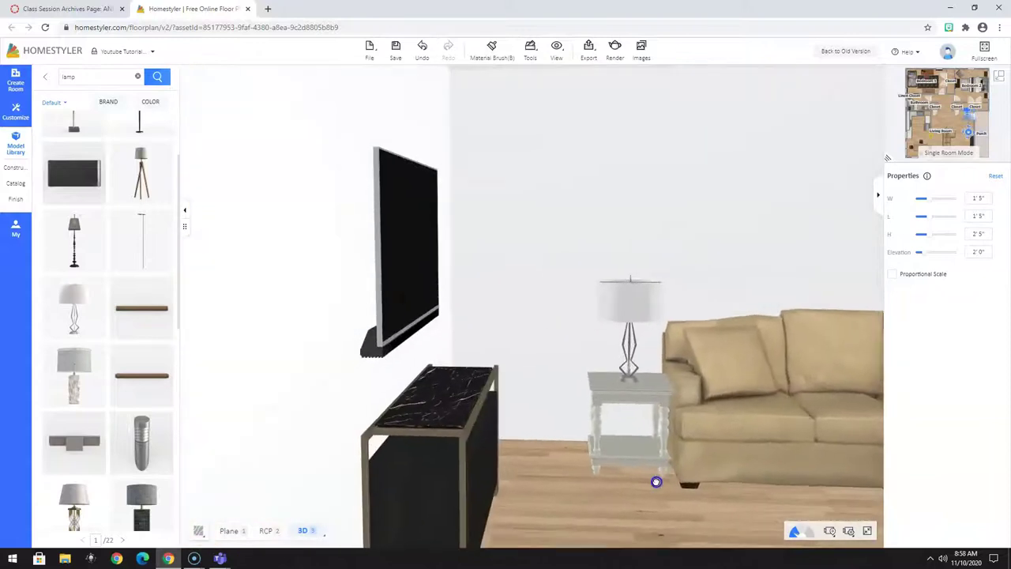
left_click_drag(656, 482, 655, 492)
left_click(593, 267)
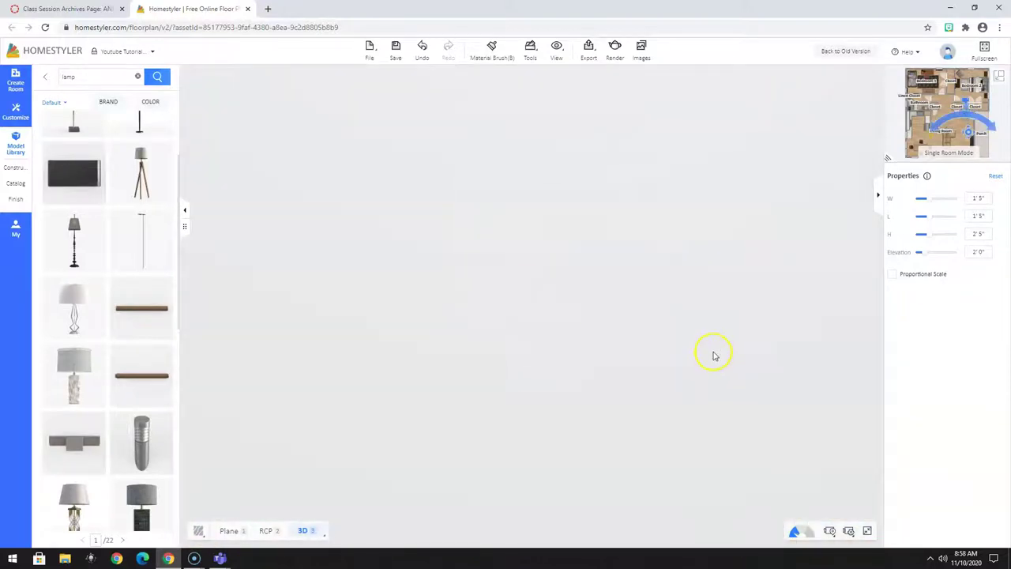
left_click(1002, 79)
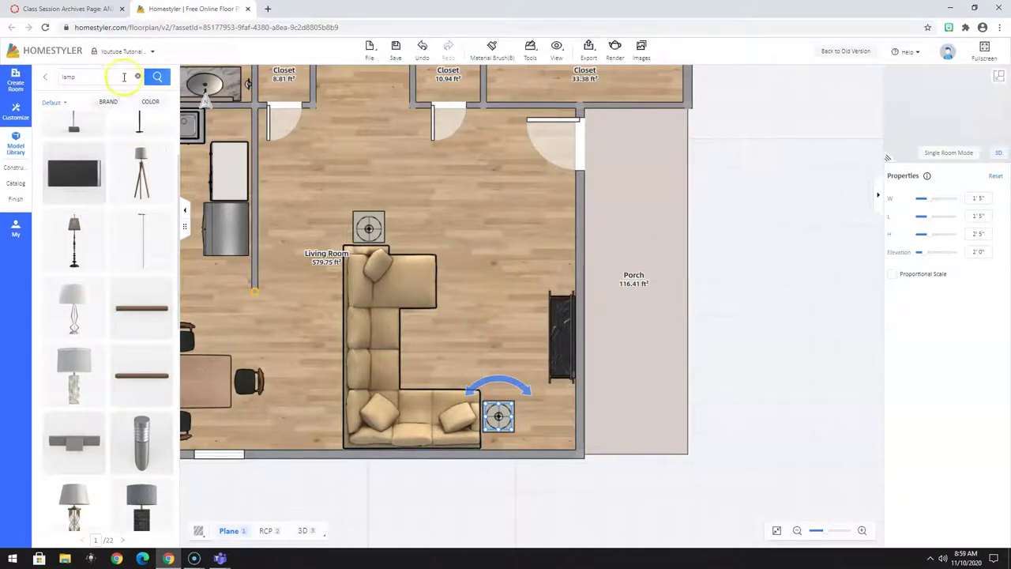
Leave the lamp results and search the catalog for 'rug'.
left_click(45, 77)
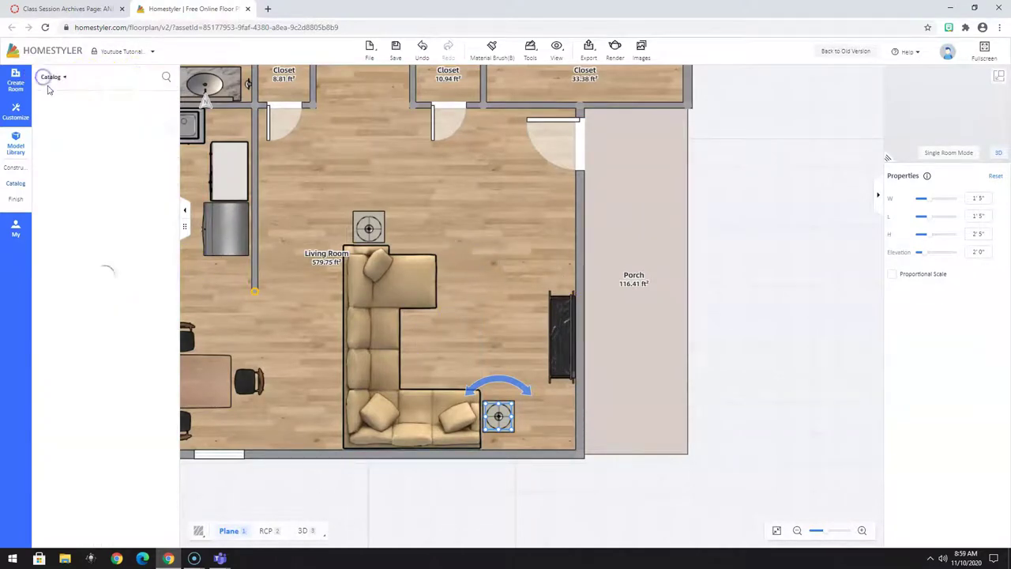
left_click(16, 183)
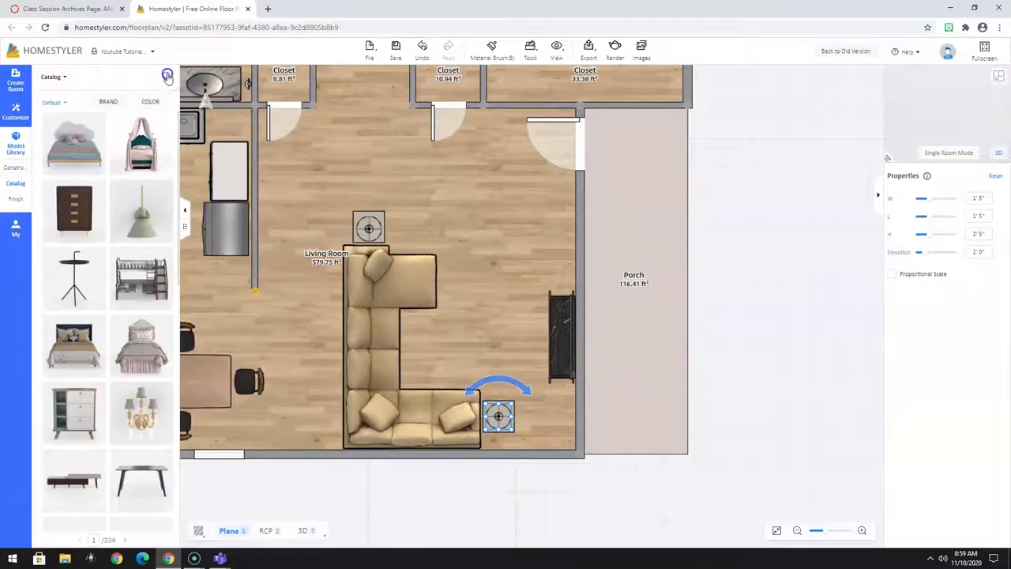
left_click(166, 77)
left_click(161, 78)
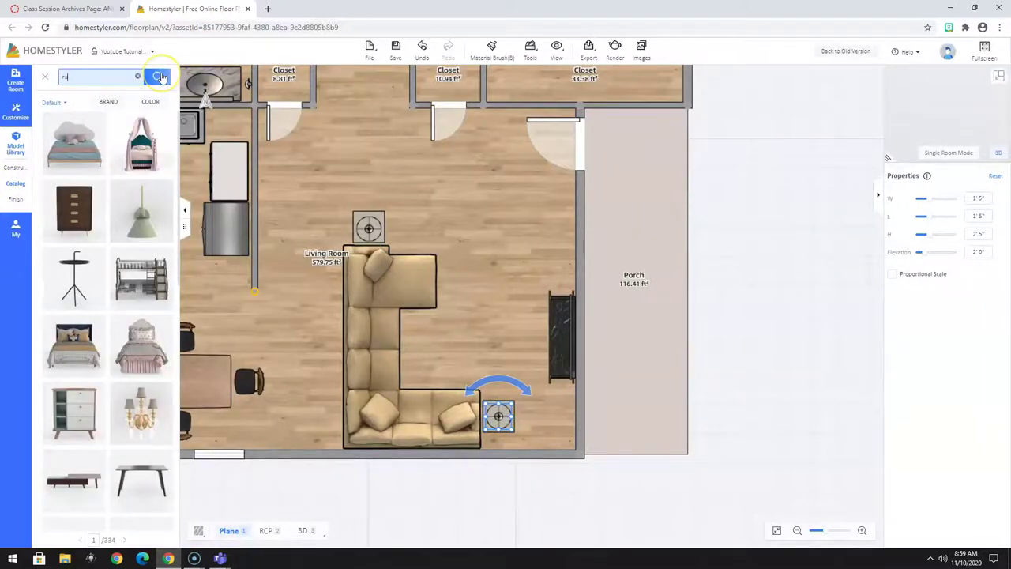
type("rug")
left_click(158, 77)
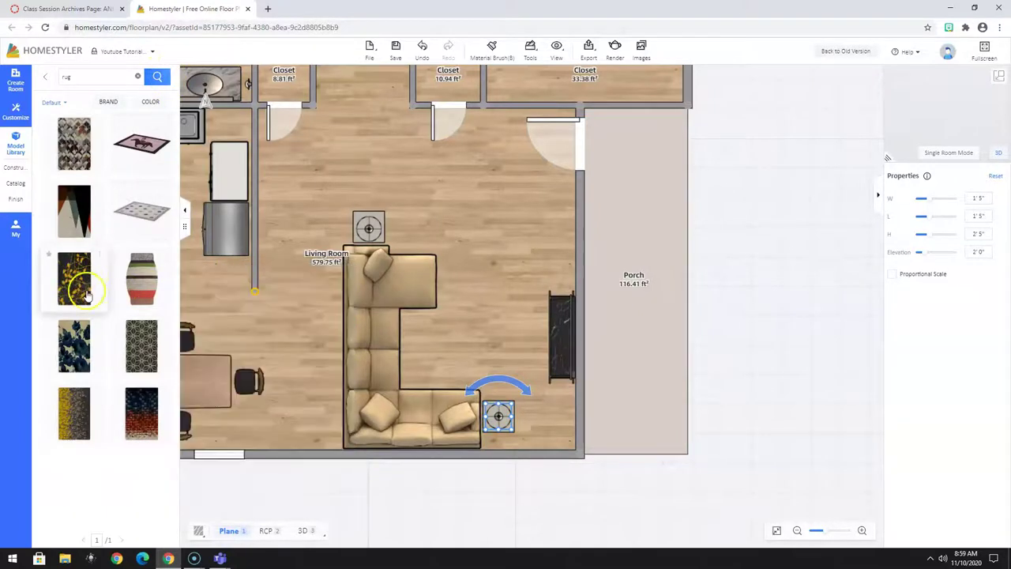
Lay the dark 4'1" × 6'7" leaf rug between the sectional and the TV wall.
left_click_drag(74, 276, 486, 326)
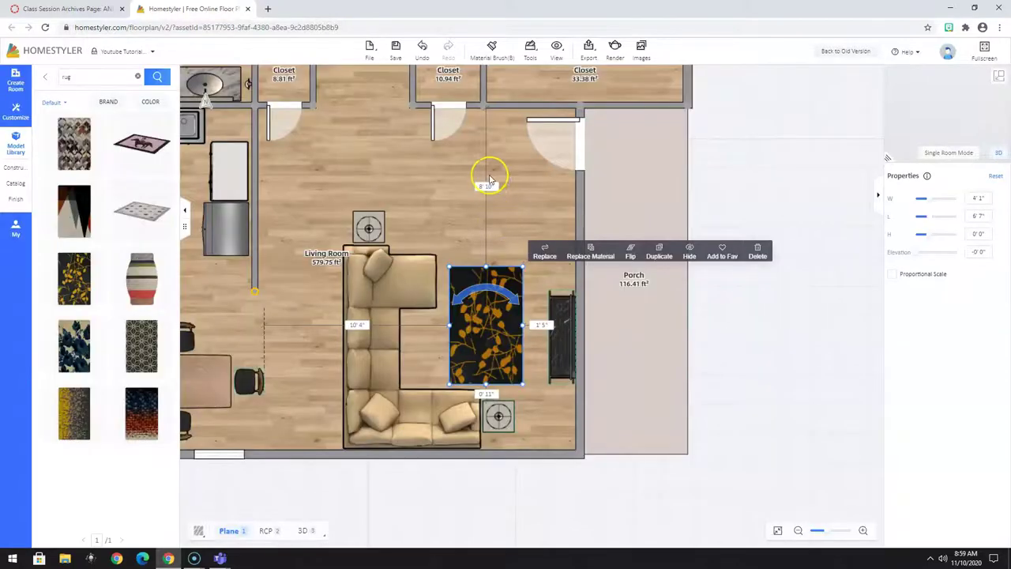
scroll(490, 180, "down", 1)
left_click_drag(494, 175, 487, 229)
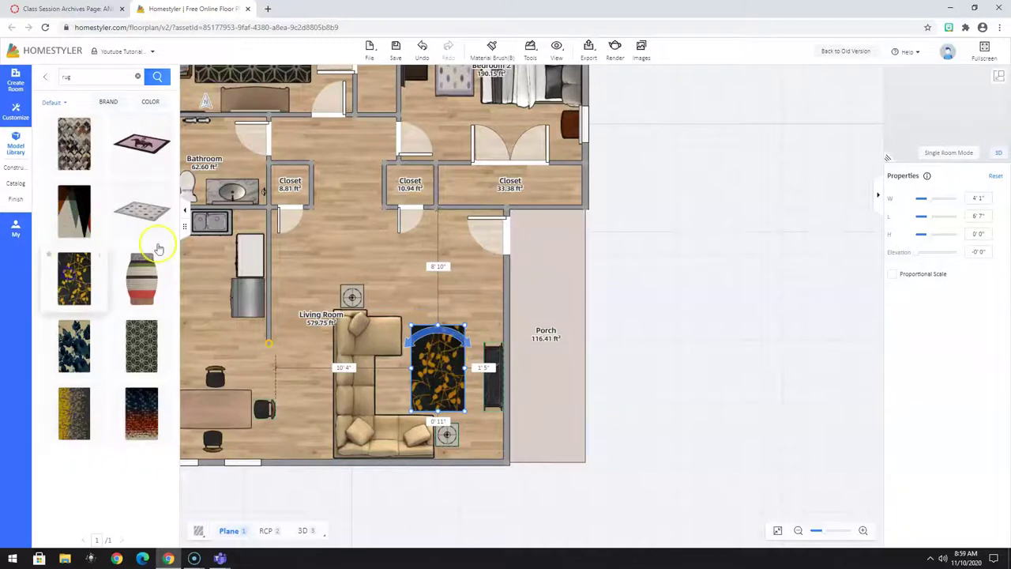
Add a second leaf rug and scale it proportionally down to 1'11" × 3'1".
left_click_drag(73, 278, 438, 261)
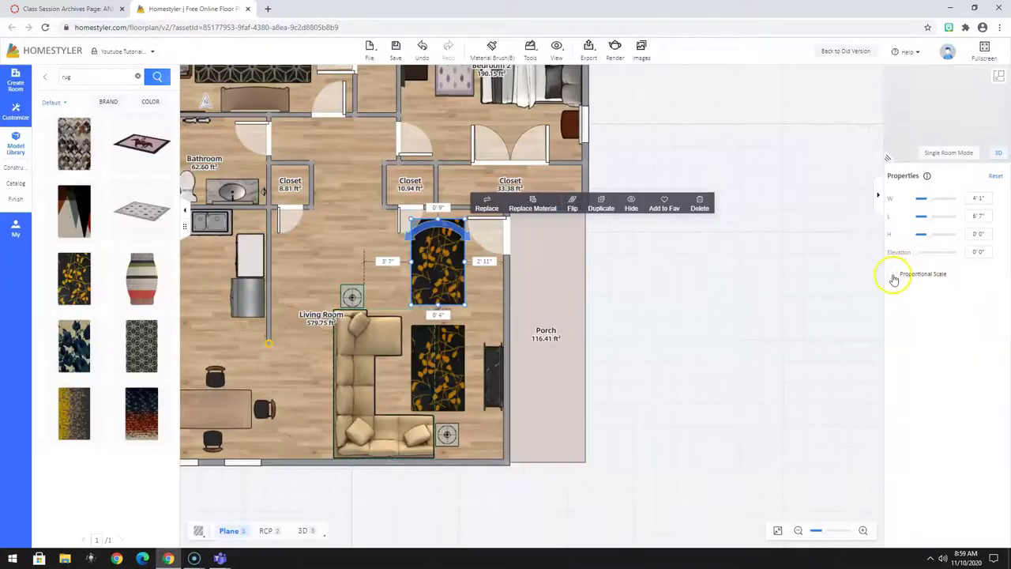
left_click(892, 274)
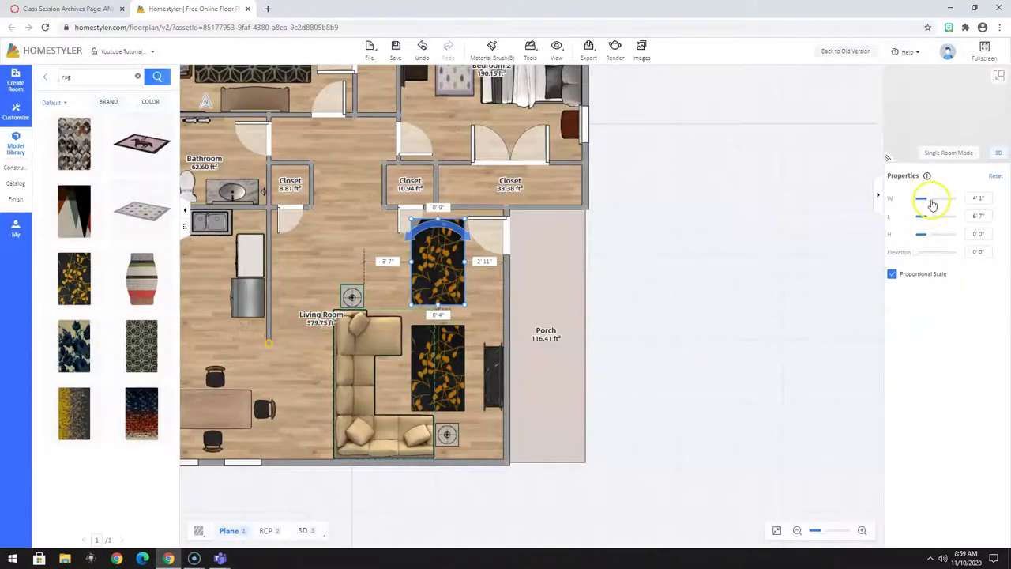
left_click_drag(929, 203, 925, 204)
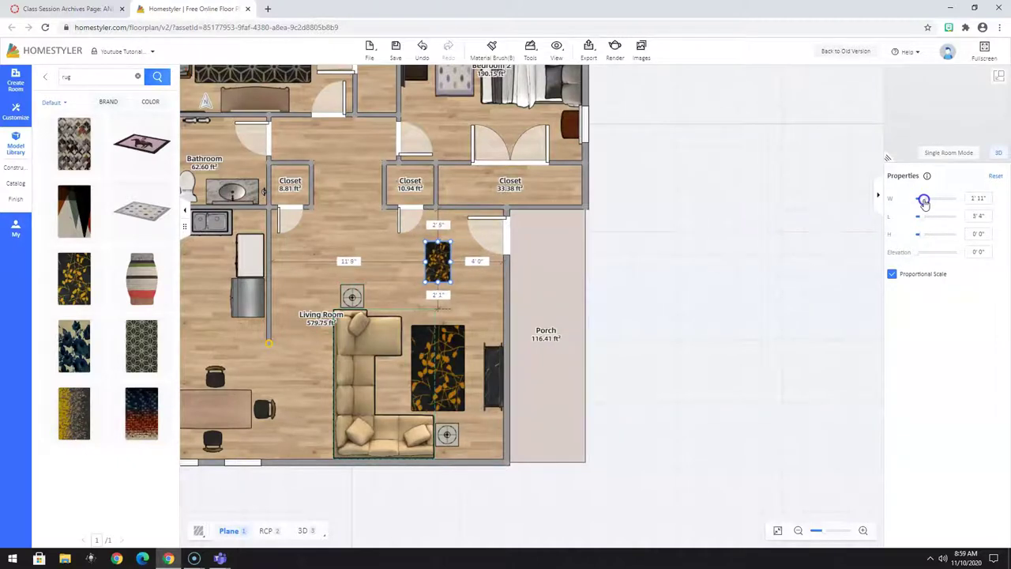
Position the small rug beside the right-wall doorway below the closets and view the home in 3D.
scroll(466, 229, "up", 5)
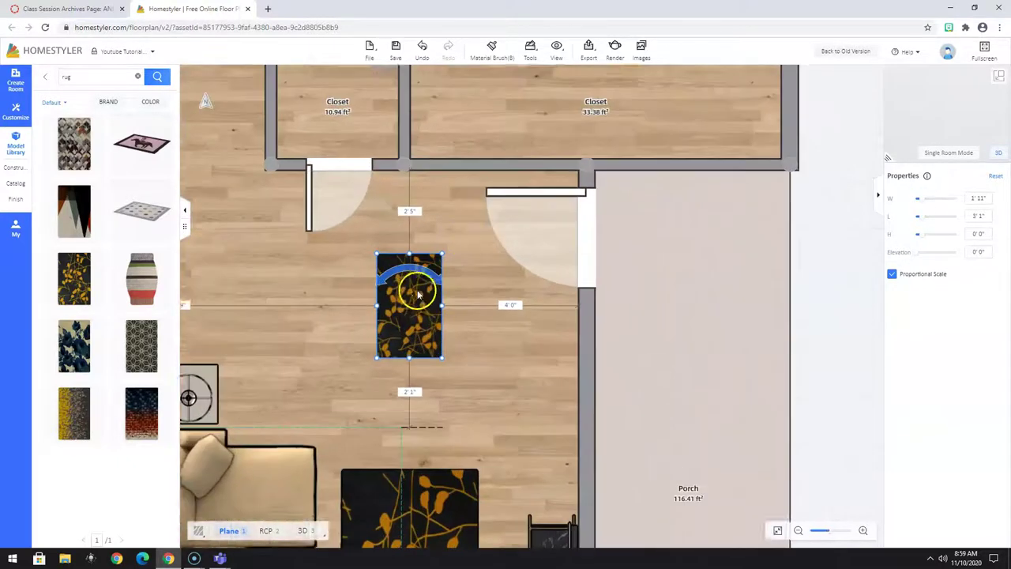
left_click_drag(412, 307, 543, 234)
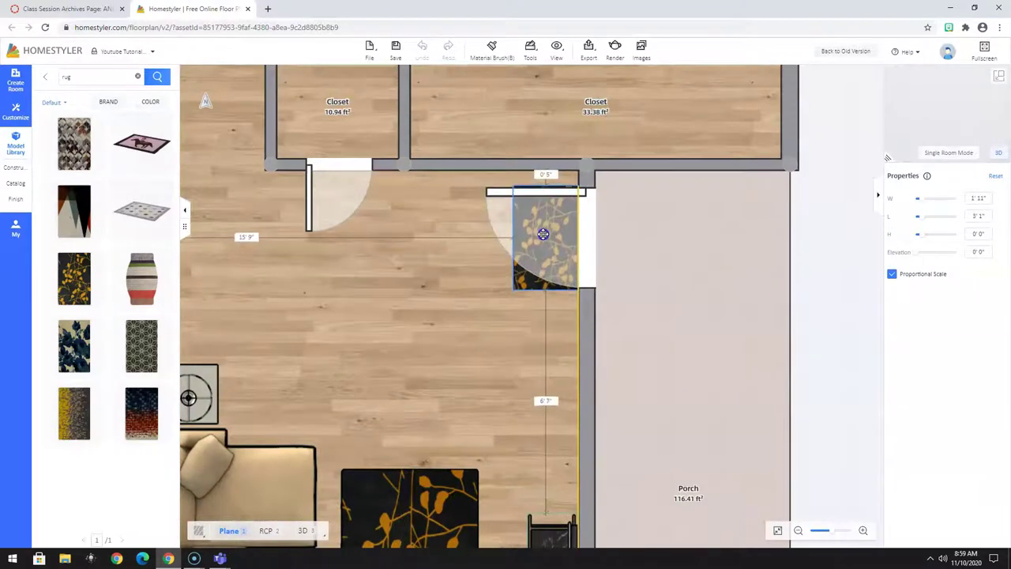
left_click(511, 267)
left_click(535, 260)
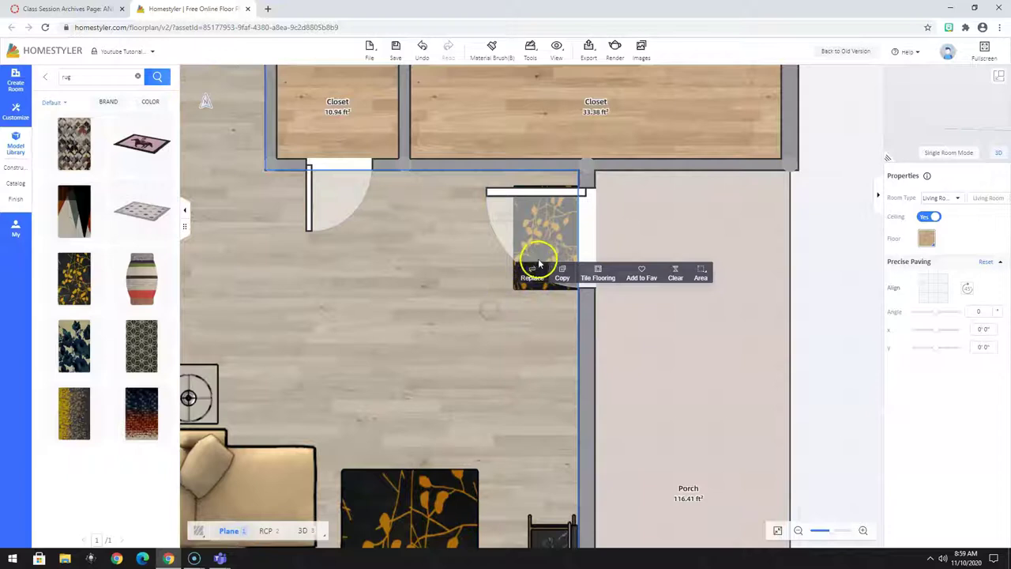
scroll(539, 256, "up", 1)
left_click(539, 273)
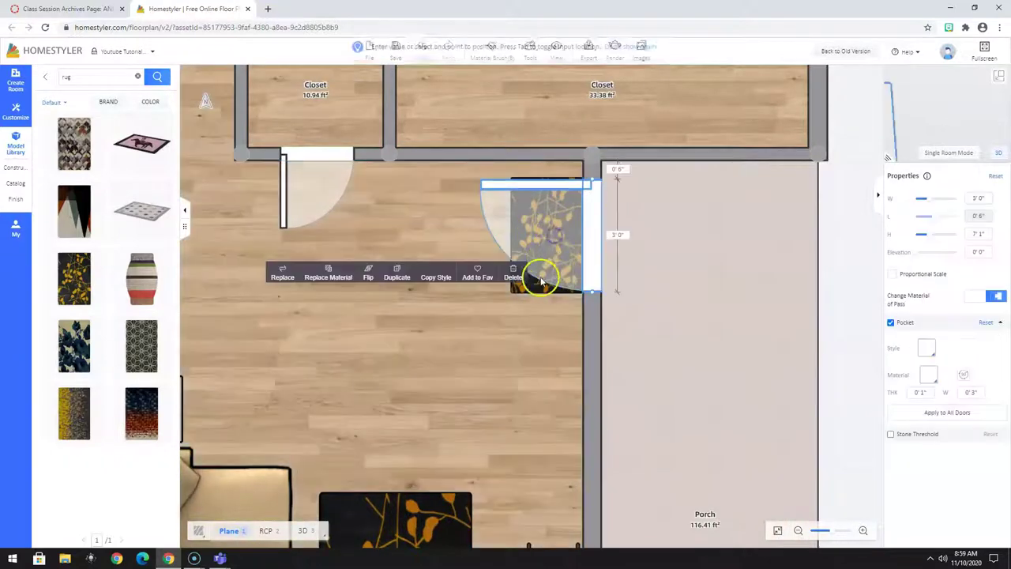
left_click(529, 286)
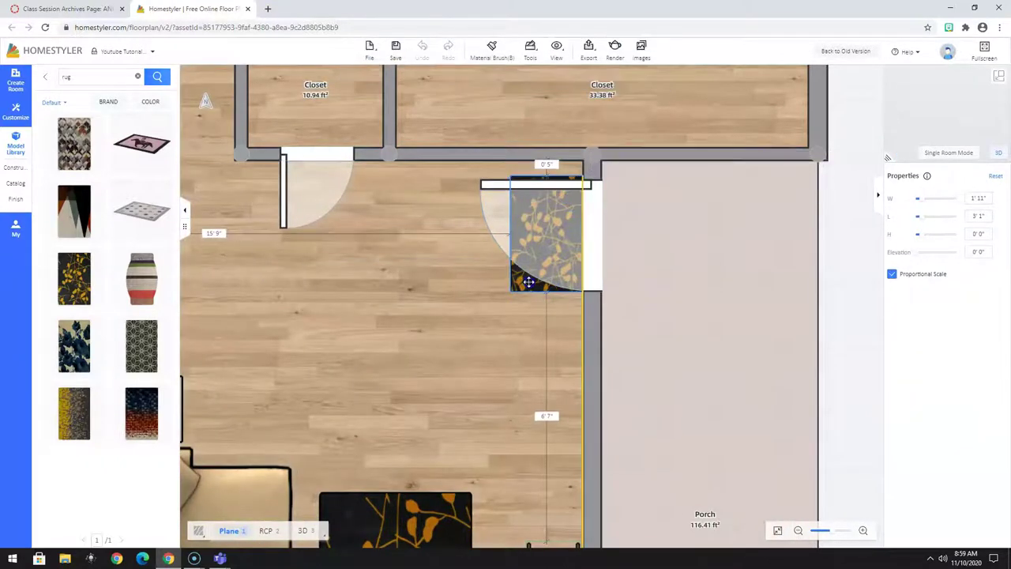
left_click_drag(529, 282, 529, 284)
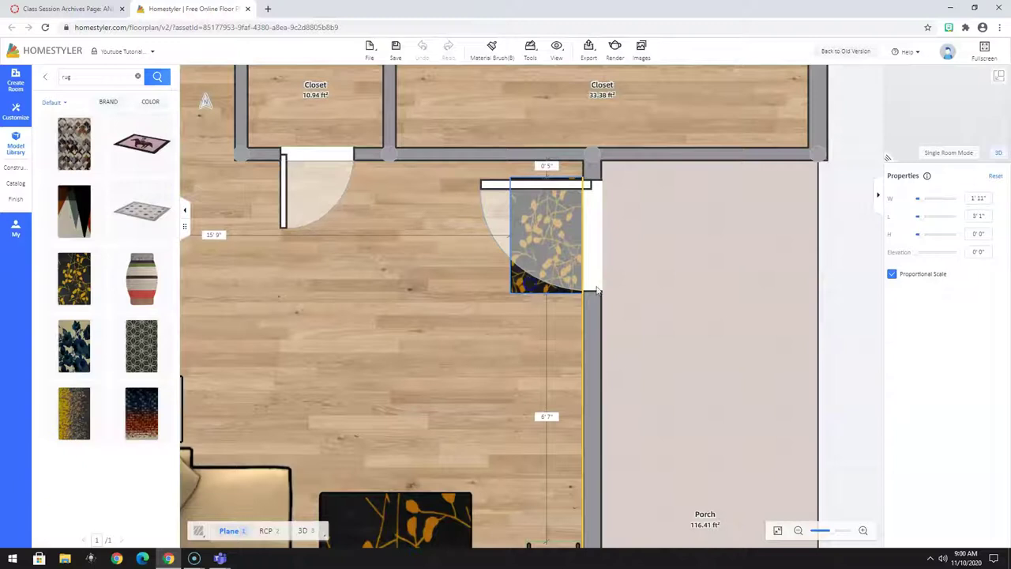
left_click(1008, 123)
left_click(1001, 77)
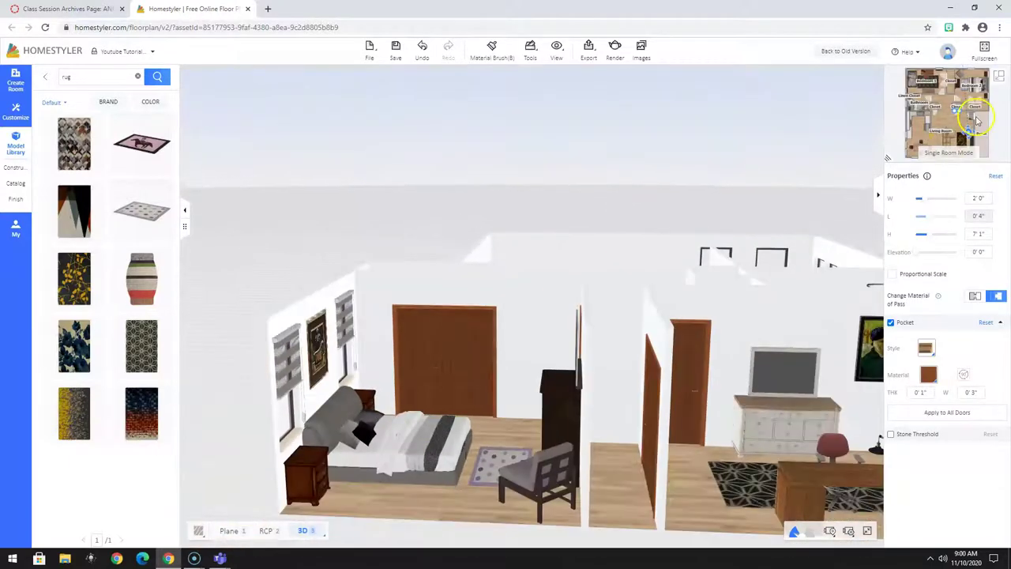
Inspect both leaf rugs in 2D and in a close 3D view of the living room, ending on 2D.
left_click(1000, 77)
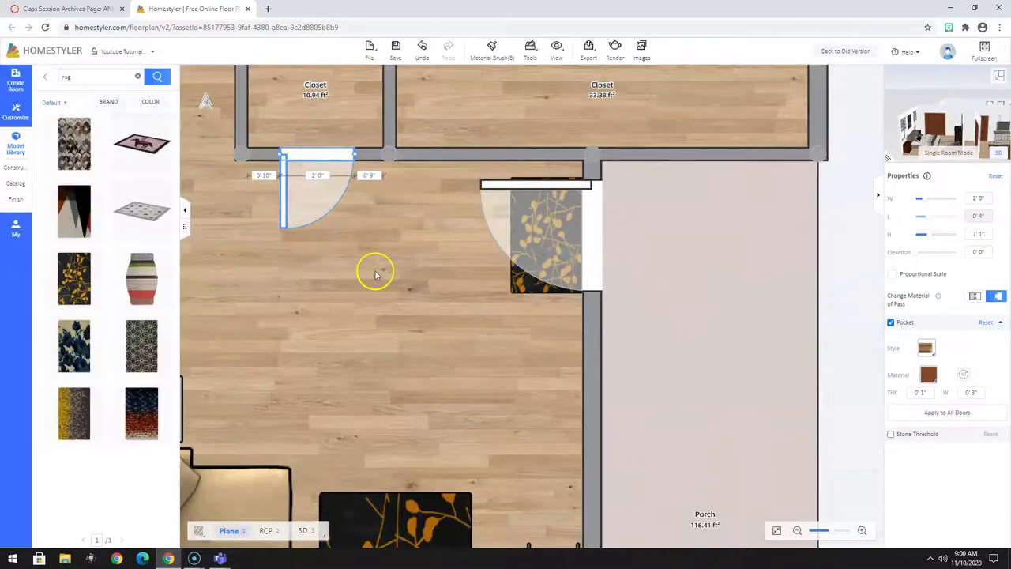
scroll(395, 266, "down", 3)
left_click_drag(413, 302, 658, 241)
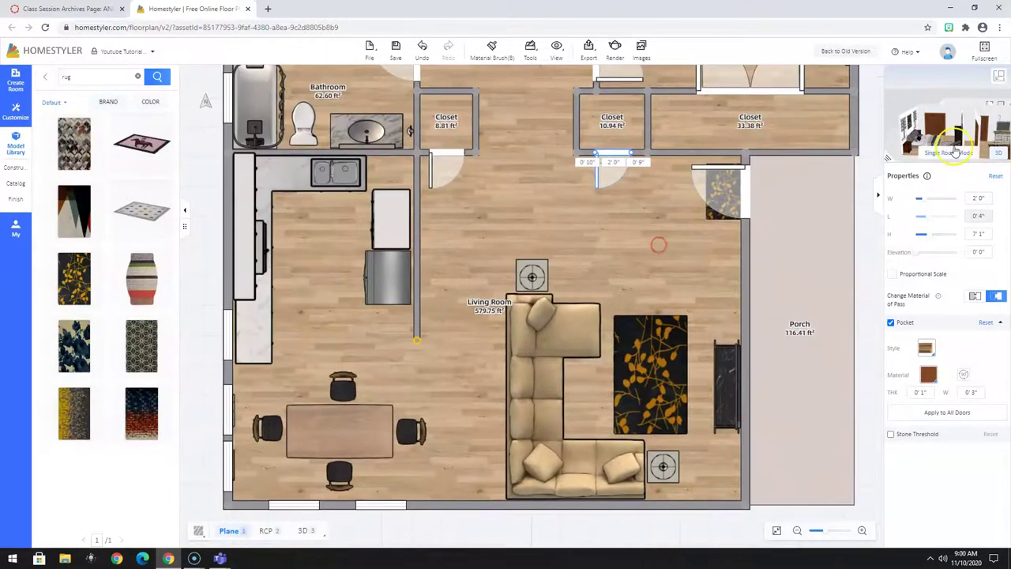
left_click(1000, 78)
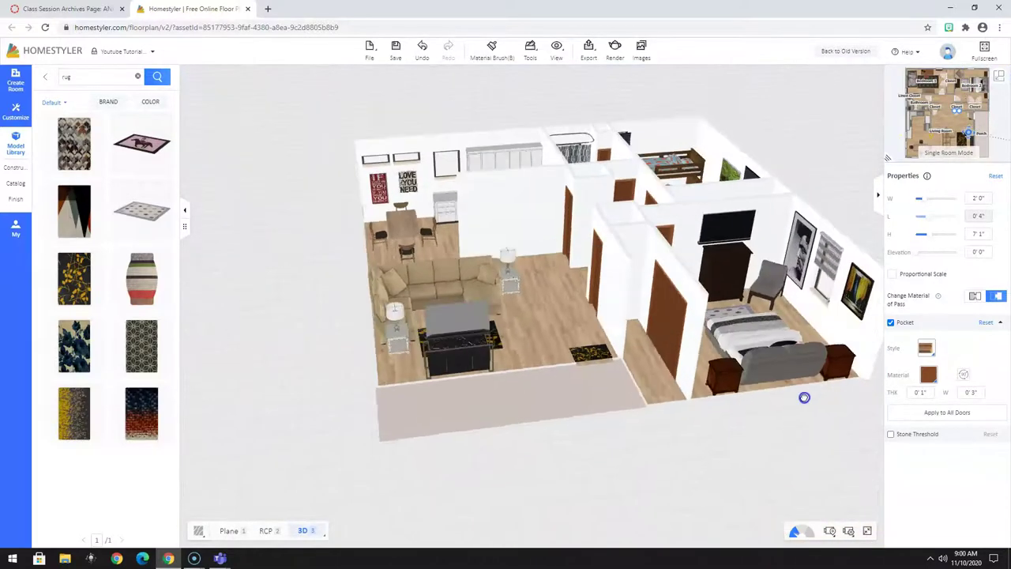
scroll(390, 406, "up", 5)
left_click_drag(576, 450, 518, 371)
scroll(518, 367, "up", 3)
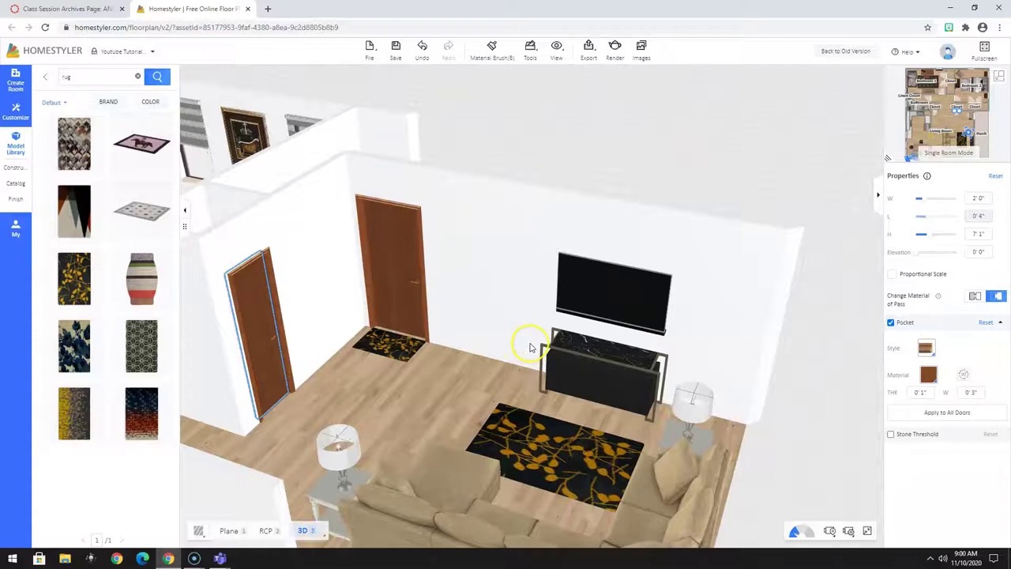
scroll(529, 348, "down", 5)
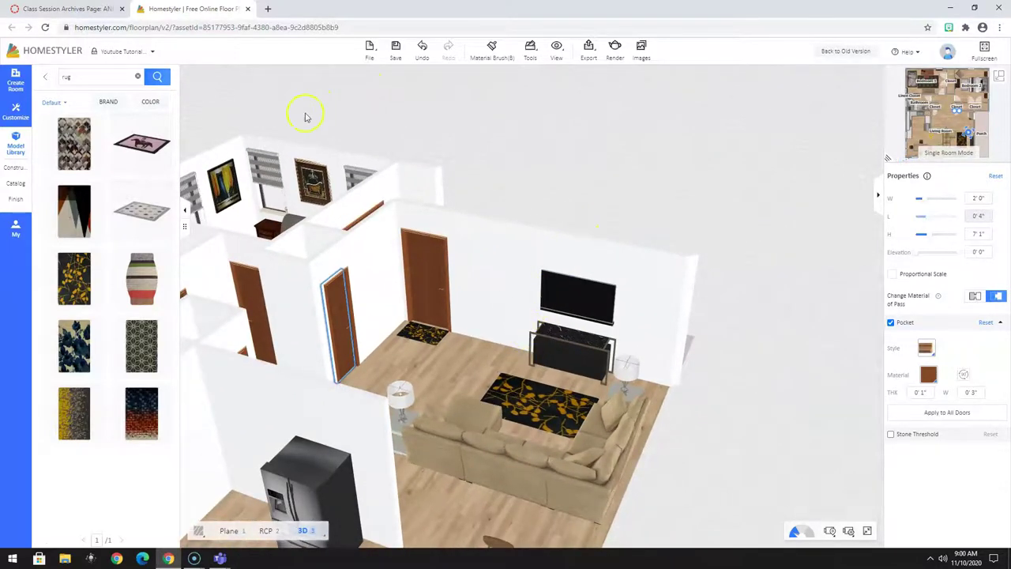
left_click(998, 79)
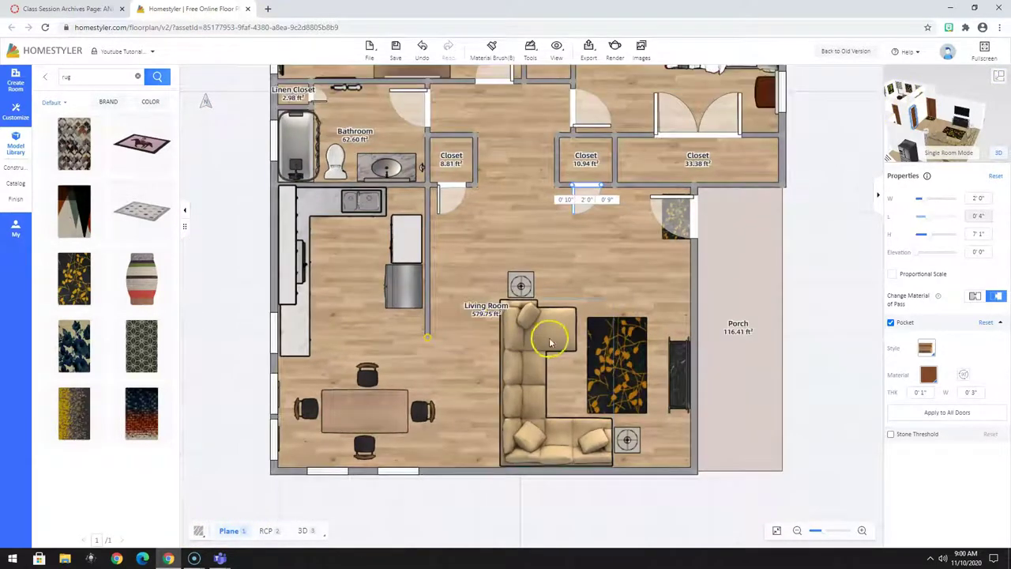
Place a 2'9" window on the living room's bottom wall near the right corner, then load a 3'0" × 7'1" single door.
right_click_drag(551, 341, 461, 286)
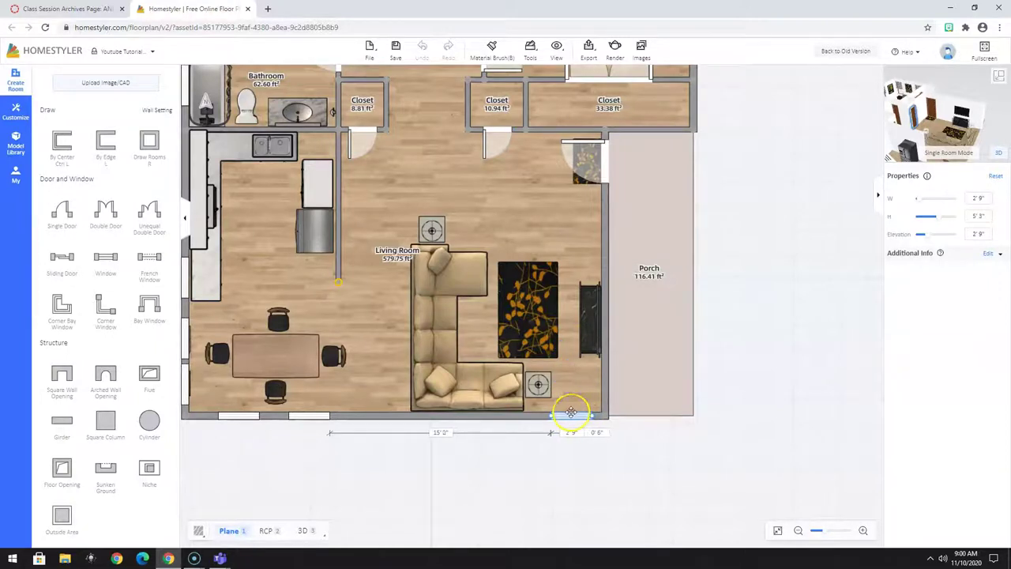
left_click(569, 427)
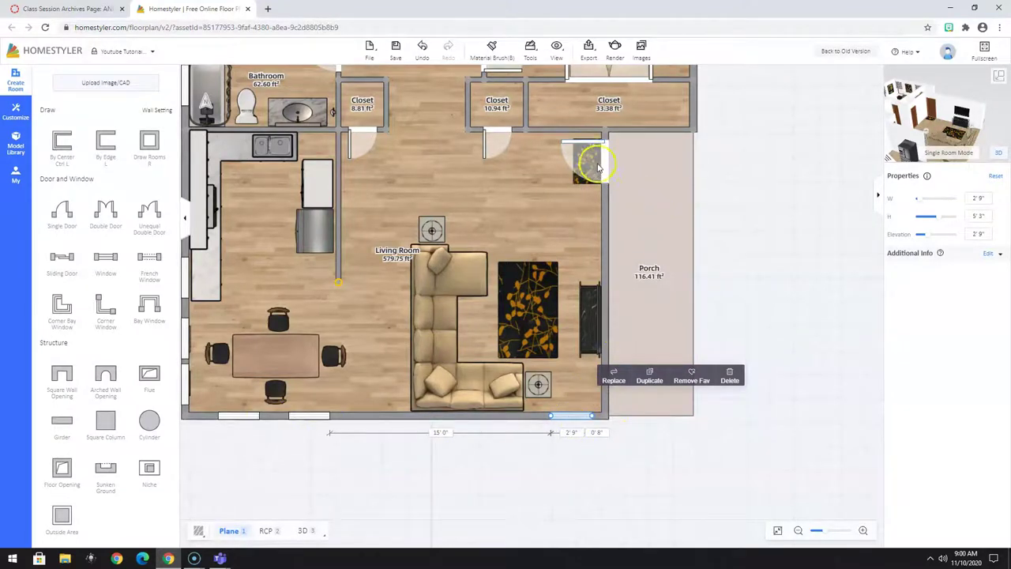
scroll(551, 196, "up", 5)
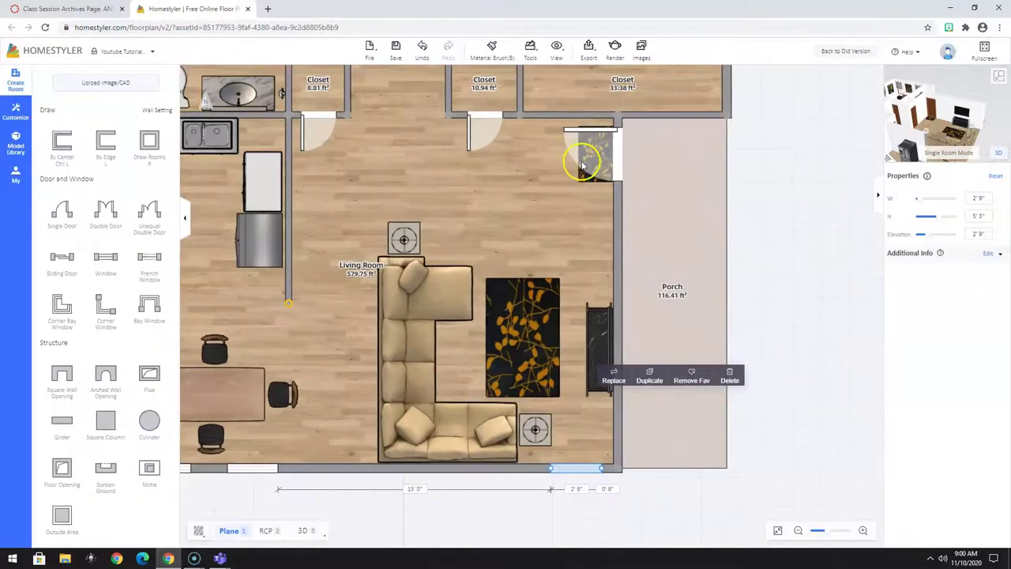
left_click_drag(521, 242, 515, 280)
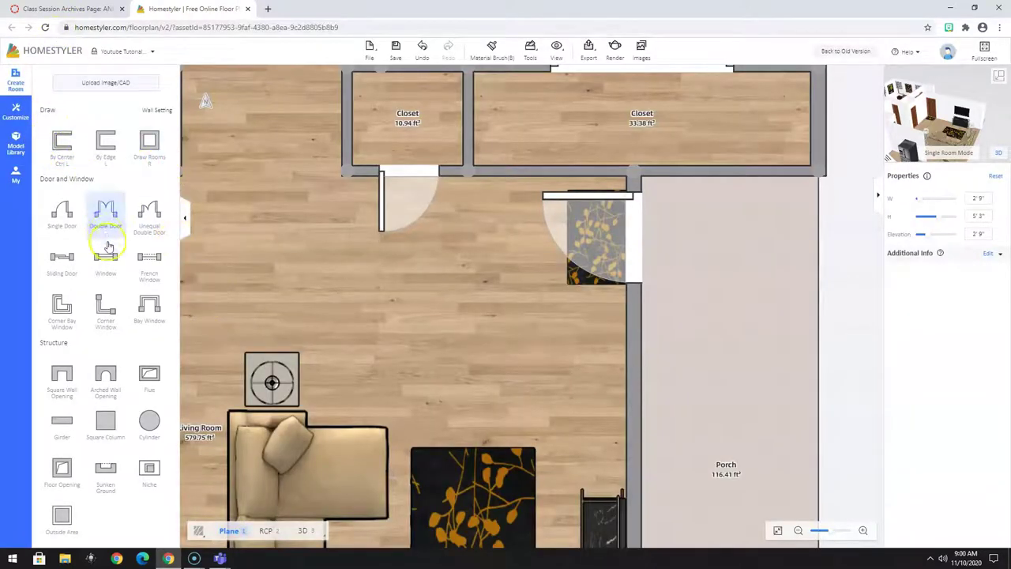
left_click(63, 213)
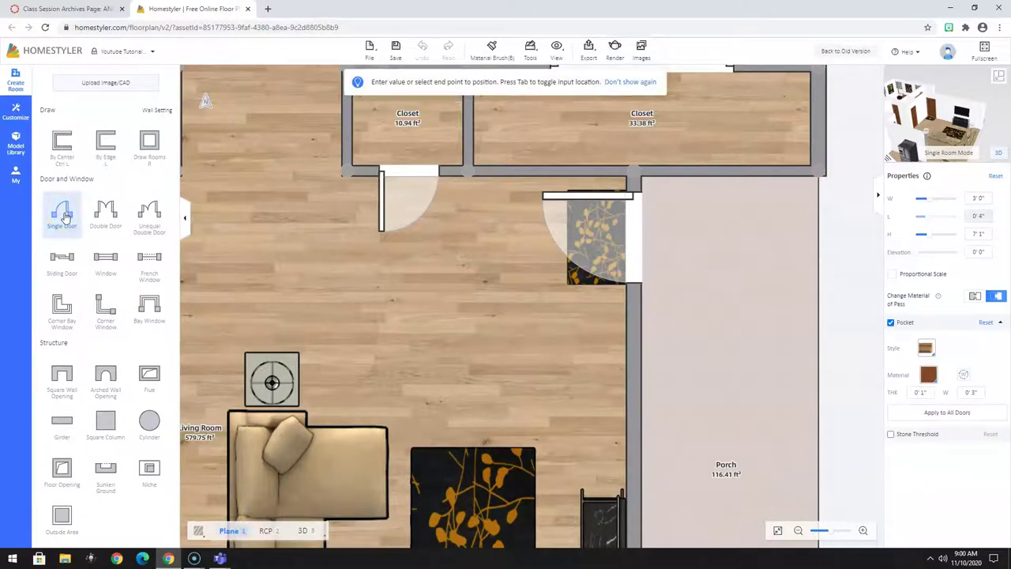
left_click(73, 90)
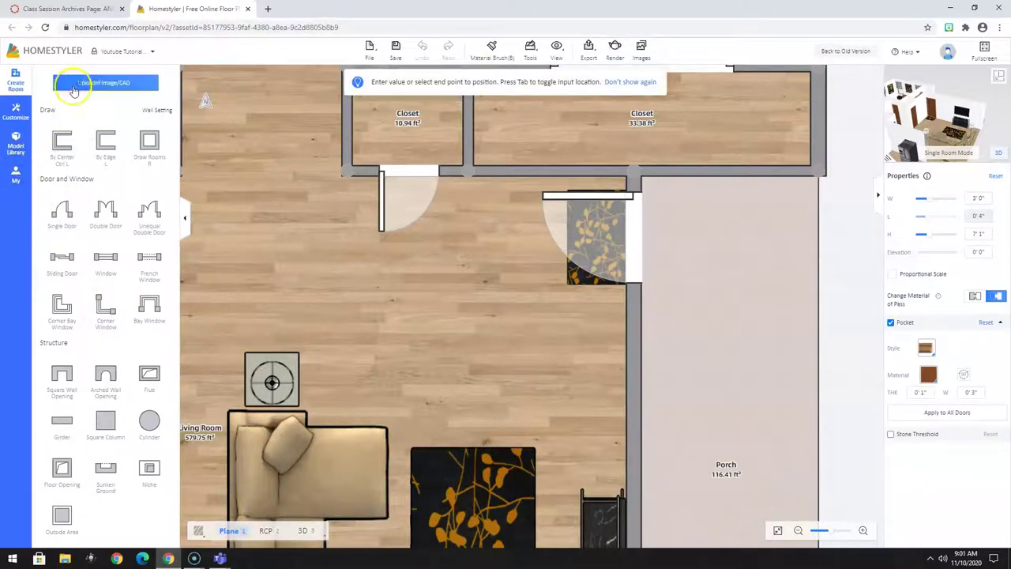
Return to the model library catalog and run a search for 'door'.
left_click(15, 147)
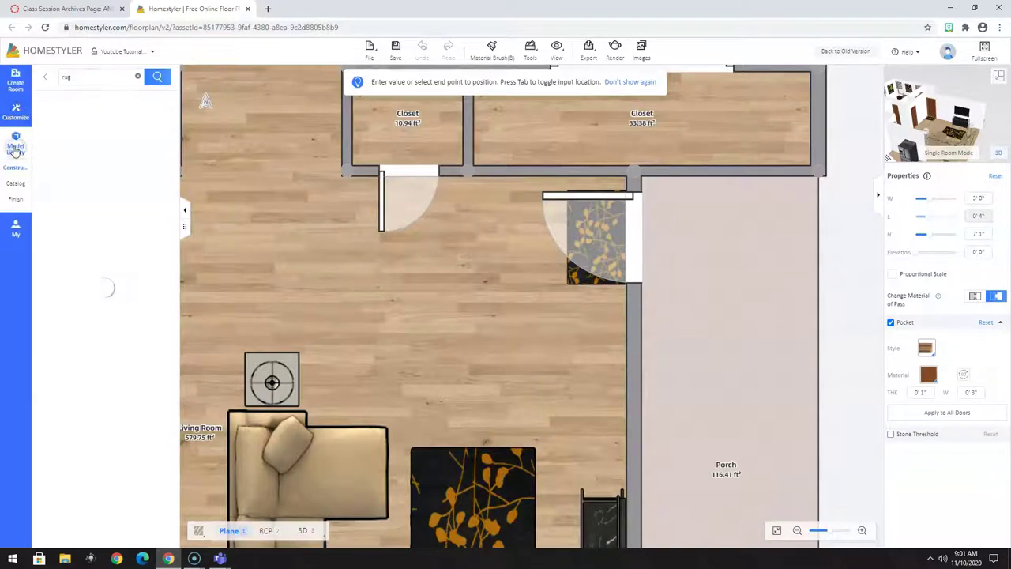
left_click(25, 194)
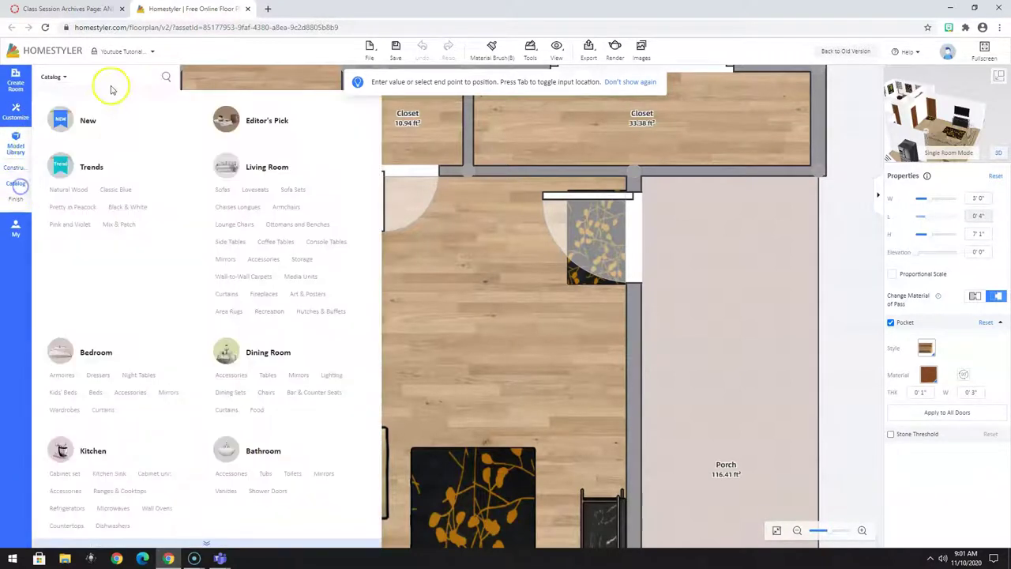
left_click(162, 79)
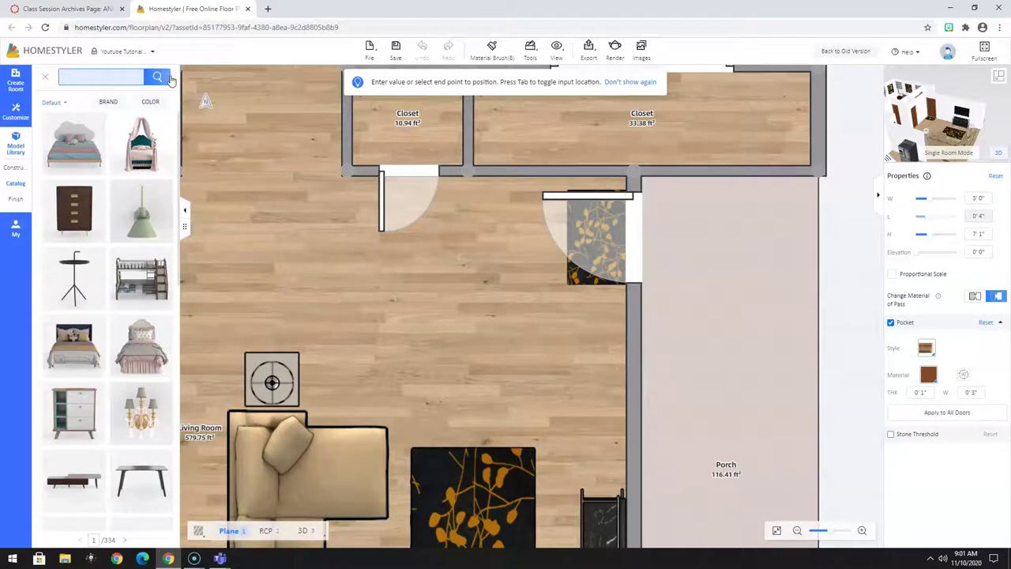
type("doors")
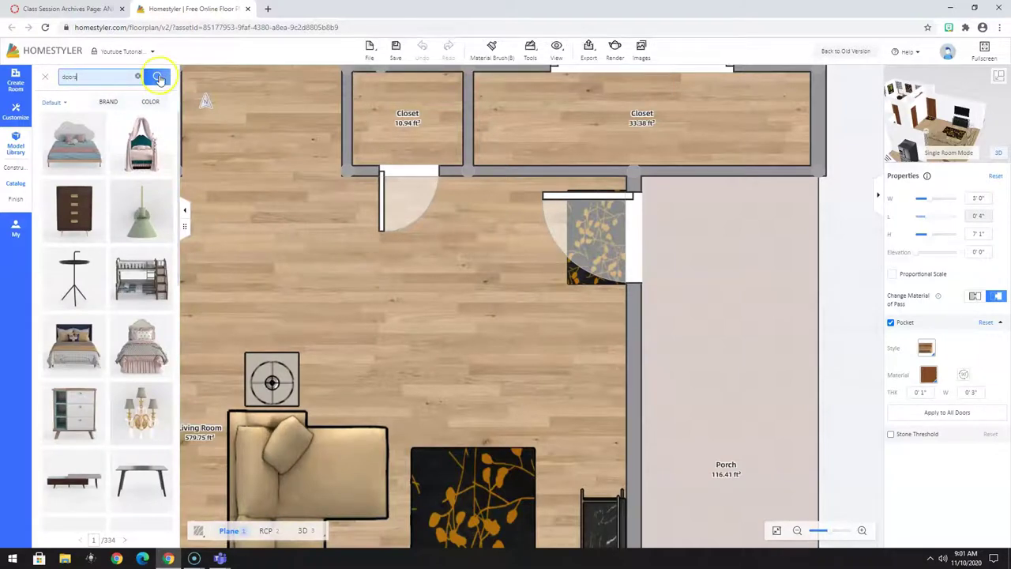
left_click(158, 79)
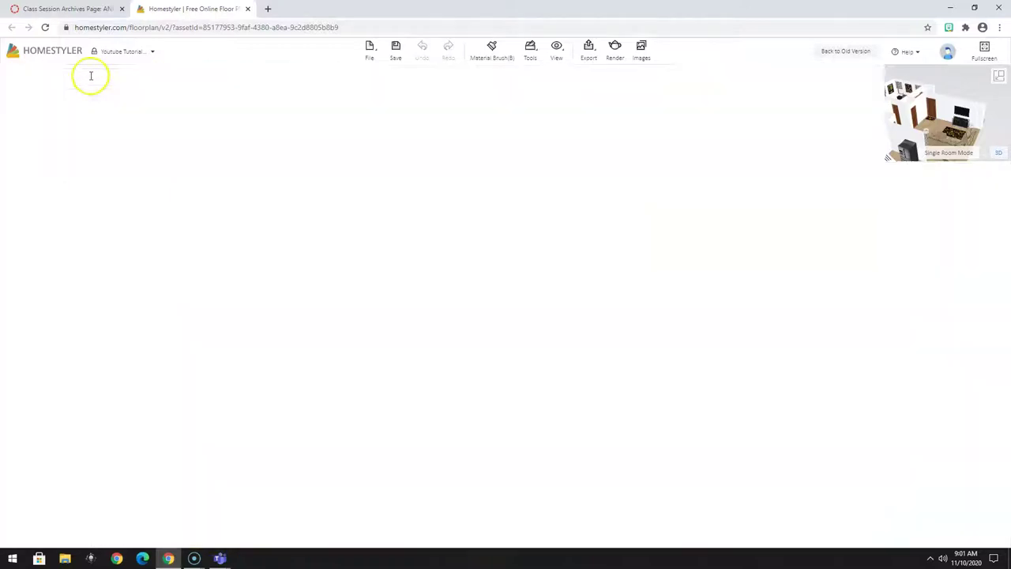
double_click(71, 77)
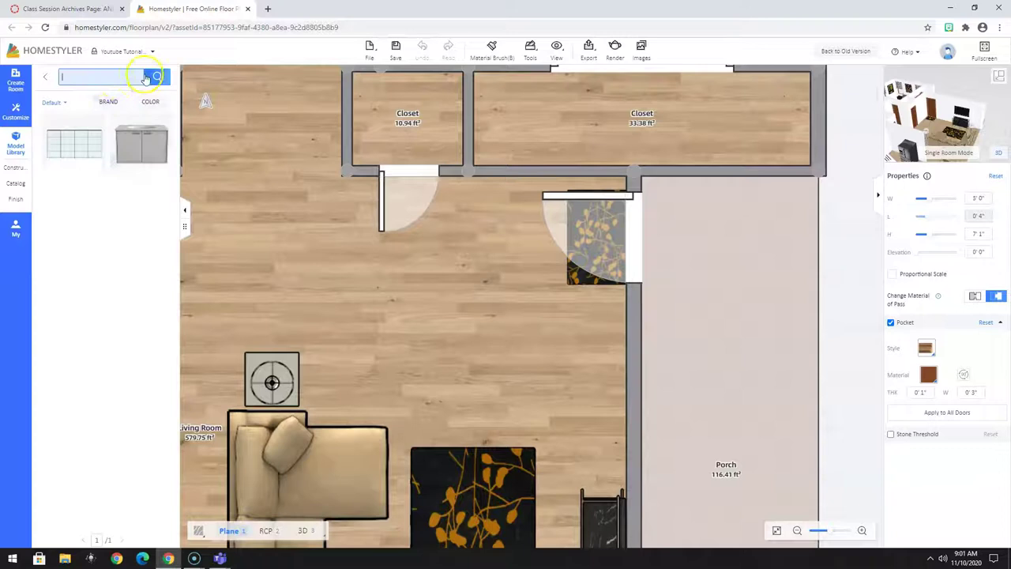
left_click(15, 142)
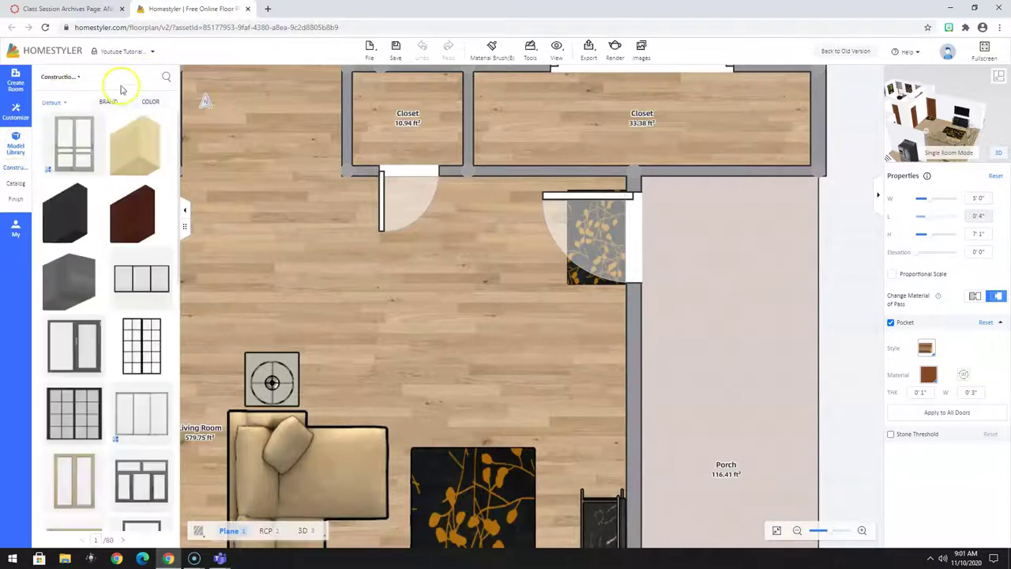
left_click(168, 76)
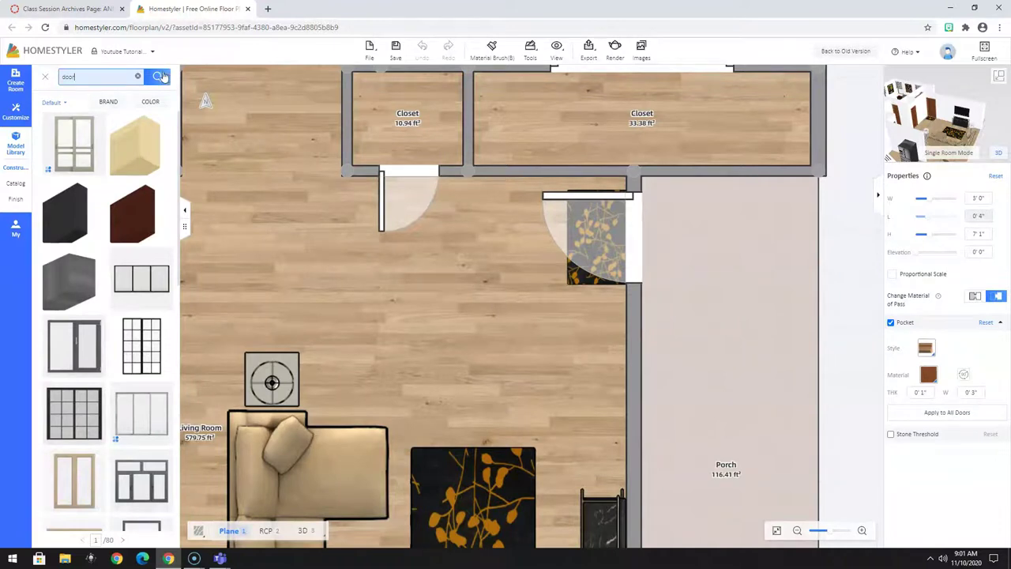
left_click(161, 77)
left_click(203, 213)
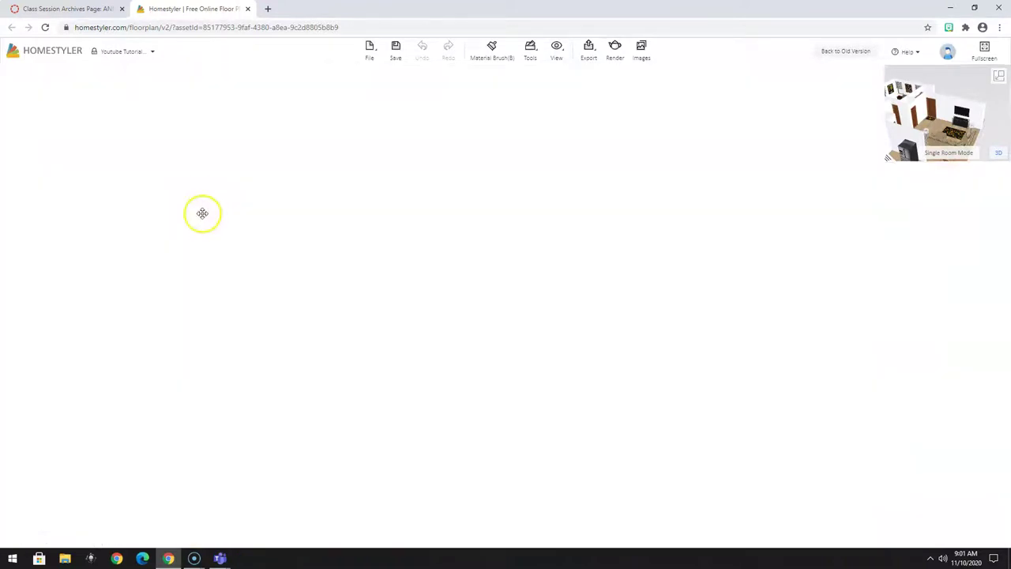
Scroll the door results and preview the Wooden Pocket Door - Light.
scroll(127, 261, "down", 5)
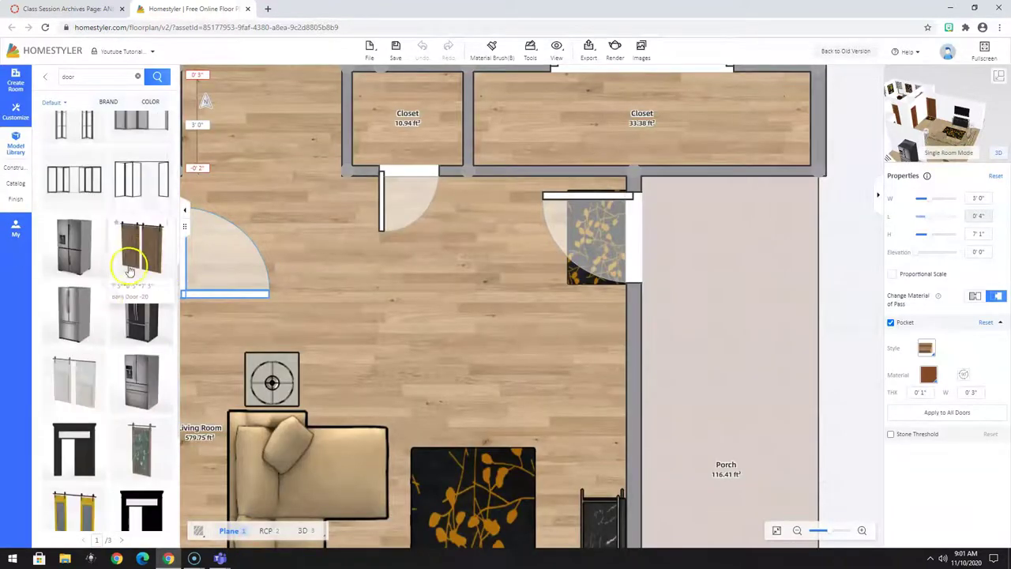
scroll(69, 360, "down", 3)
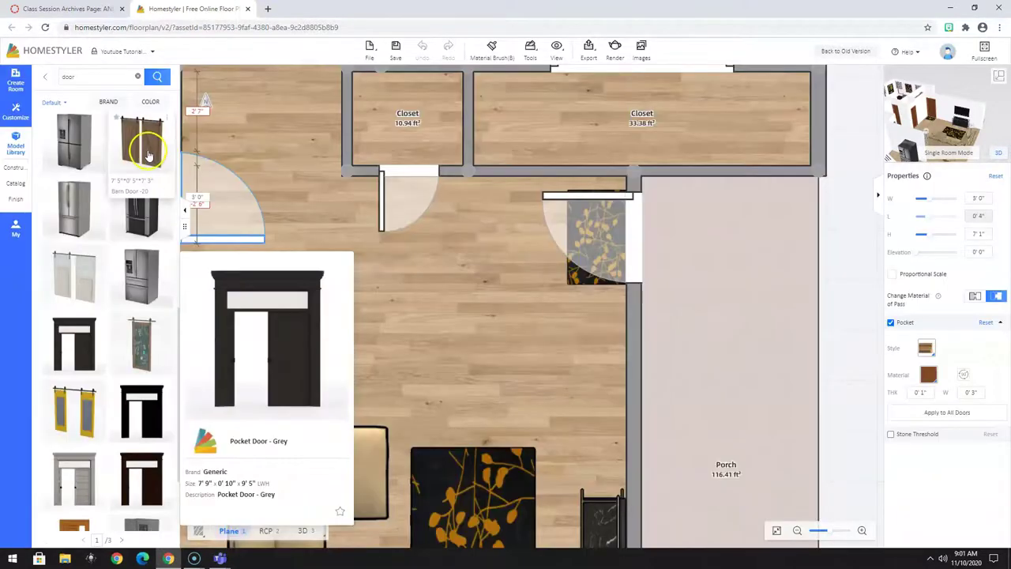
scroll(111, 355, "down", 2)
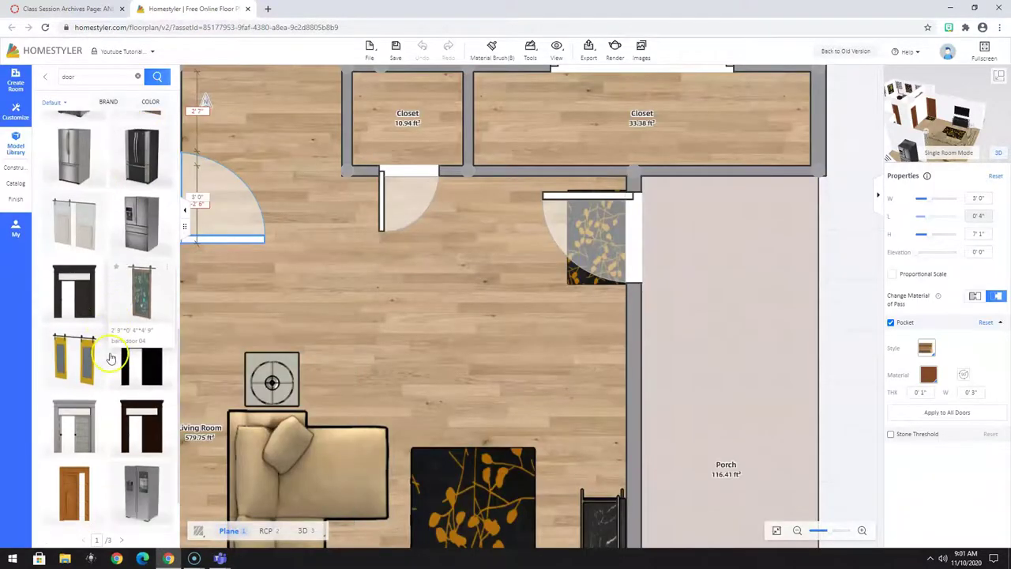
scroll(90, 407, "down", 3)
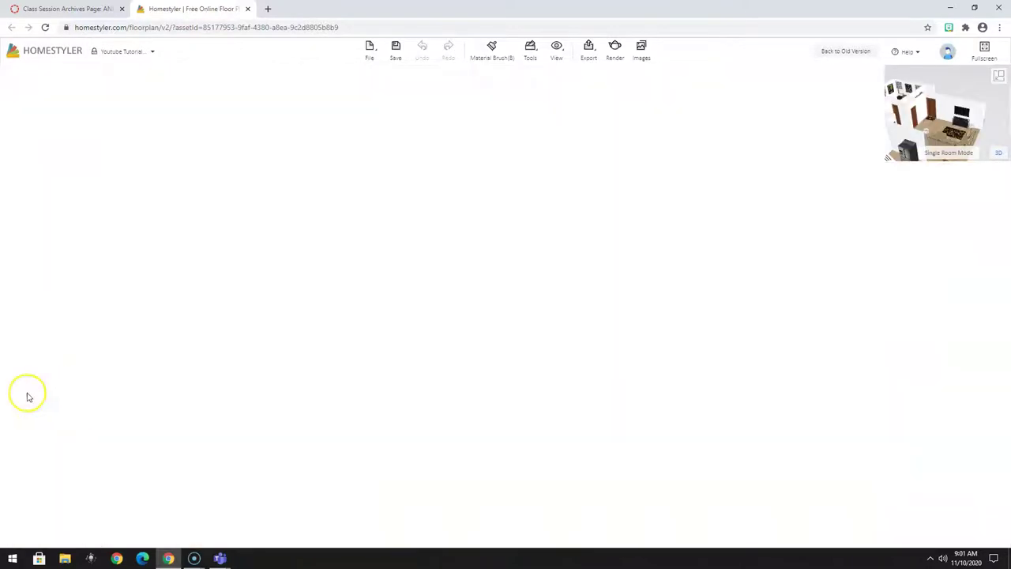
scroll(79, 379, "up", 1)
mouse_move(102, 404)
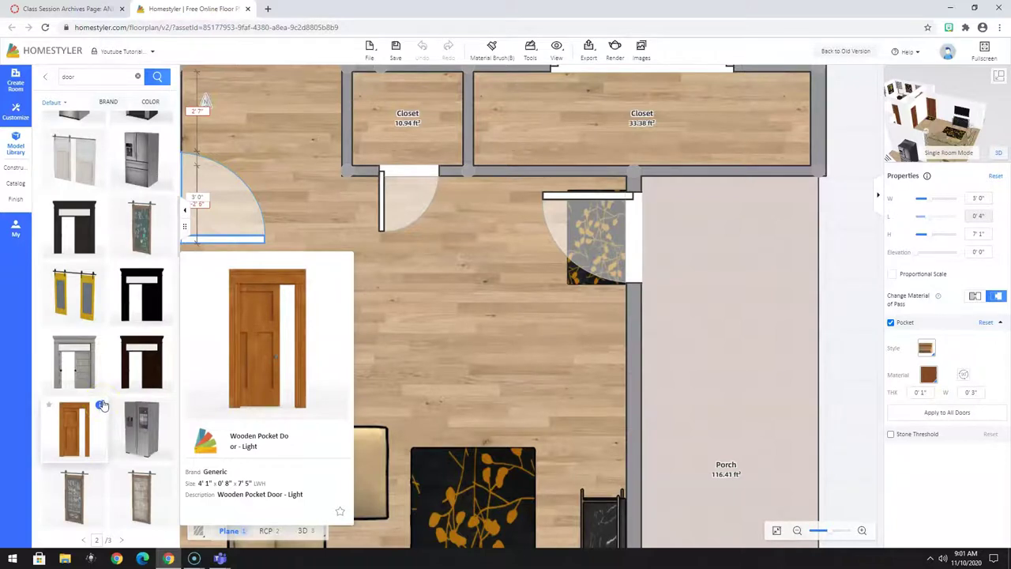
Place the Wooden Pocket Door in the living room/porch wall beside the patterned rug.
left_click(652, 247)
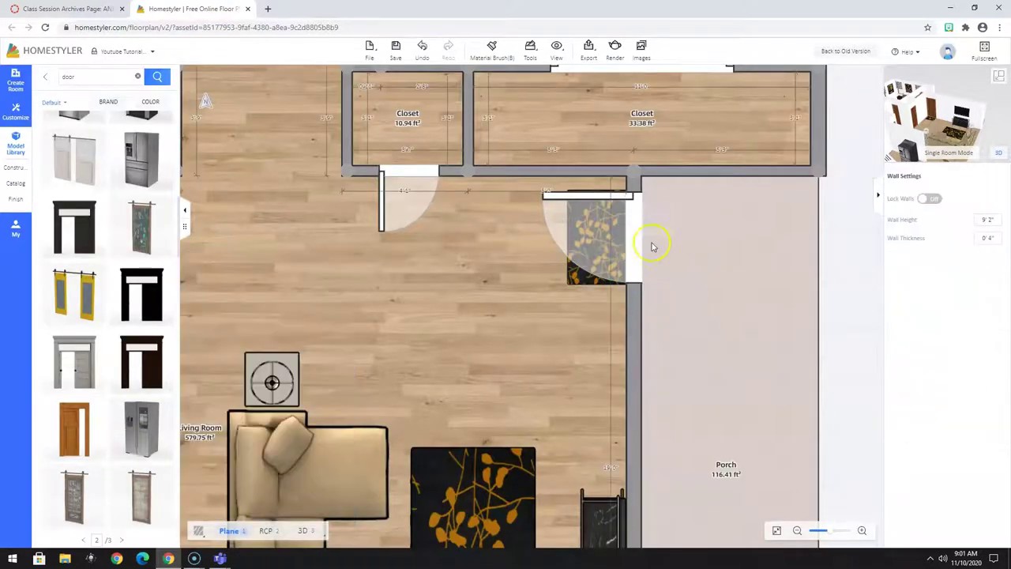
left_click(632, 226)
key("Delete")
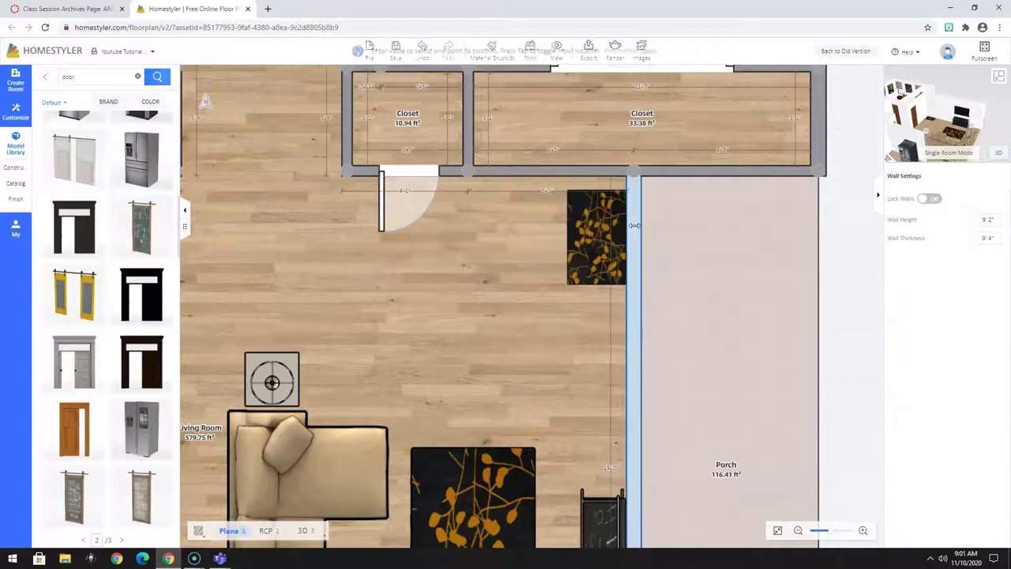
left_click(76, 425)
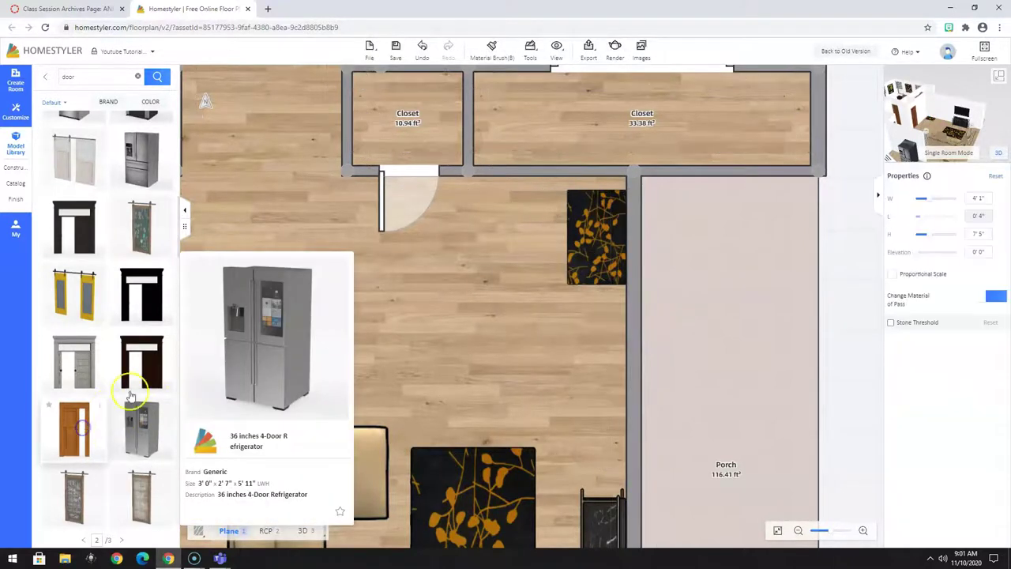
Check the new 4'1" × 7'5" door and rug in 3D, then return to Plane view.
left_click(617, 239)
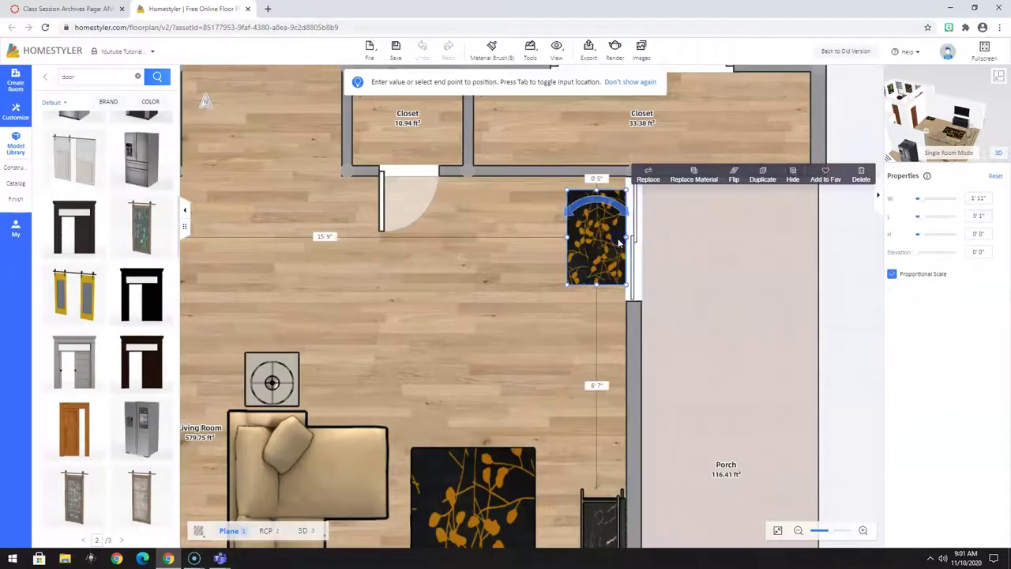
left_click(999, 75)
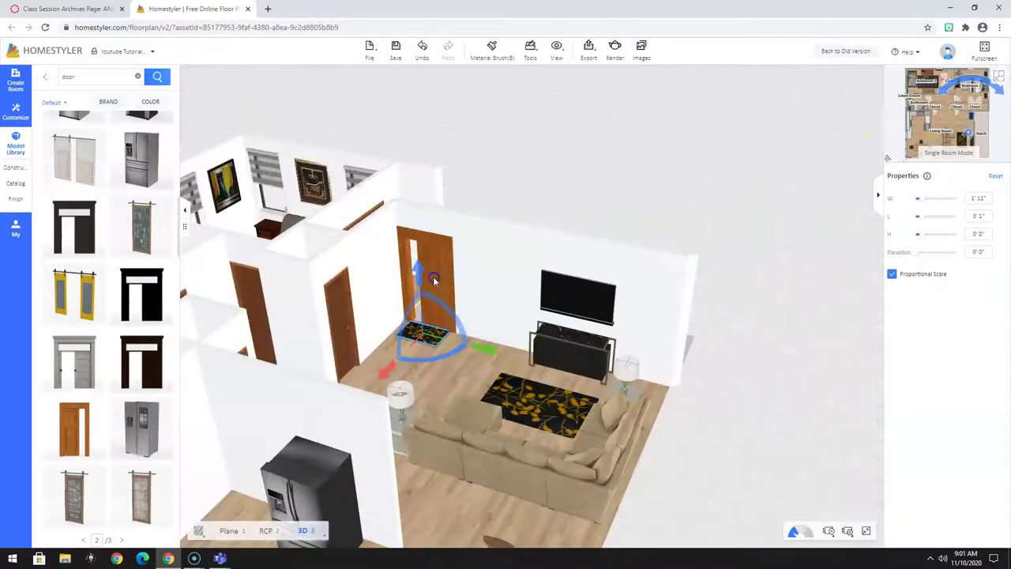
left_click_drag(394, 307, 478, 266)
left_click(407, 355)
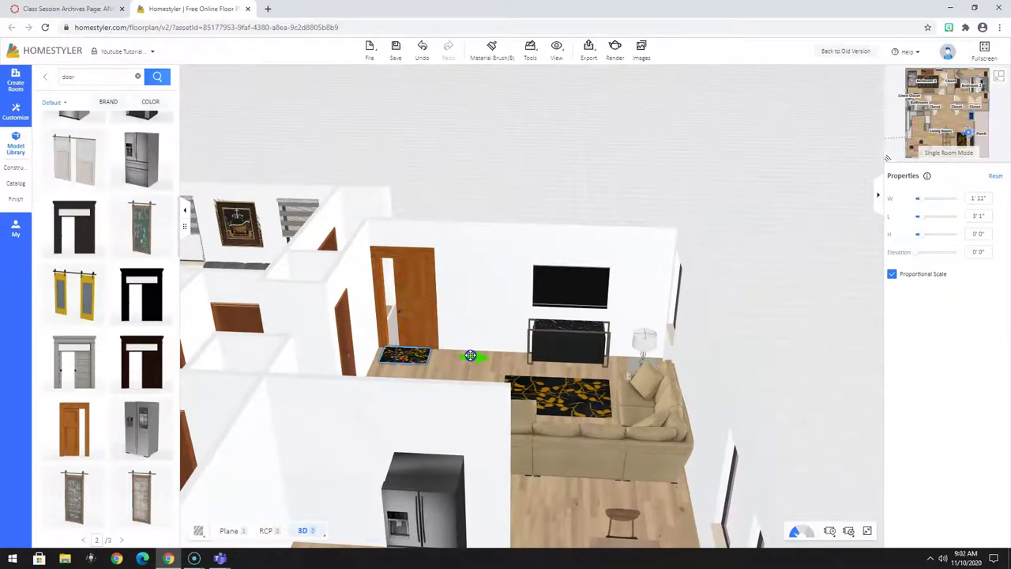
left_click(426, 289)
left_click(427, 289)
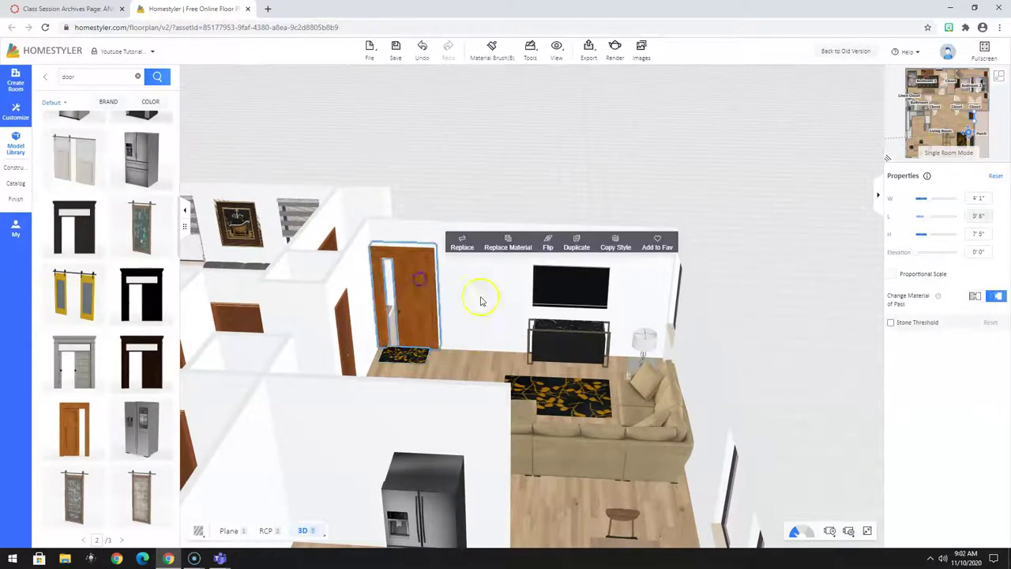
left_click(998, 76)
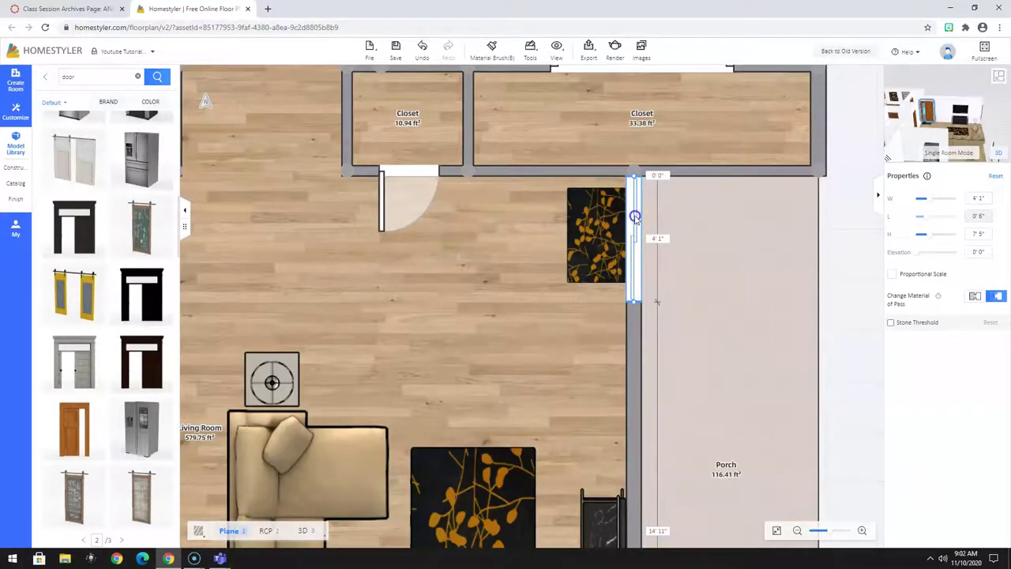
Nudge the door down the wall, move the leaf rug to 1'0" from the corner, and view in 3D.
left_click_drag(636, 227, 636, 229)
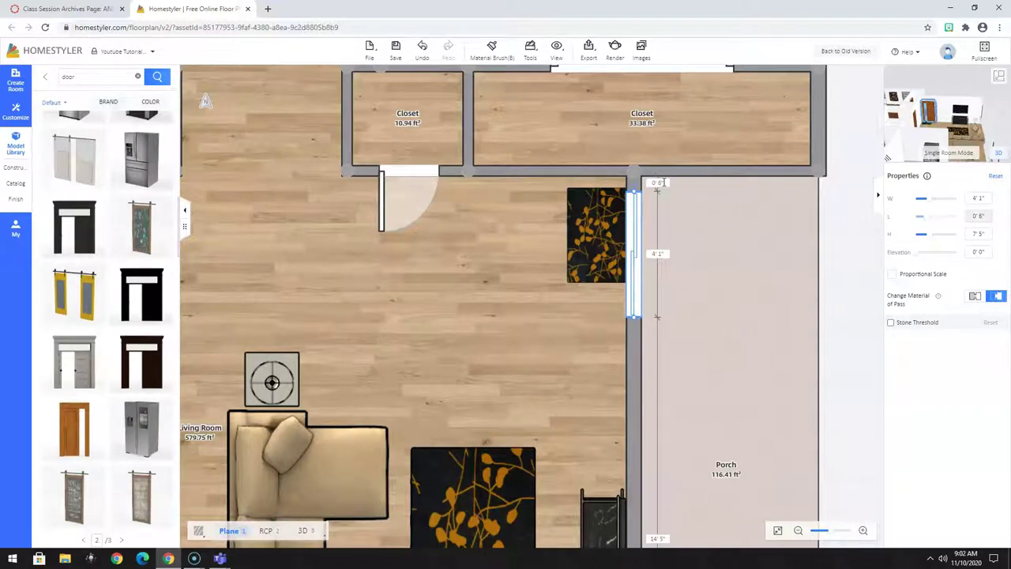
left_click(594, 225)
left_click_drag(597, 228, 601, 240)
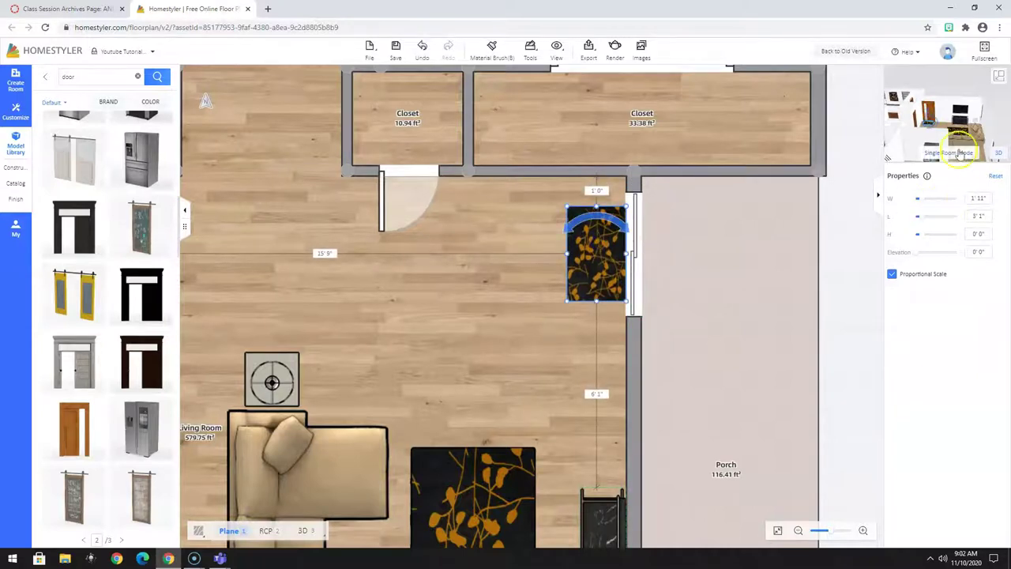
left_click(1000, 78)
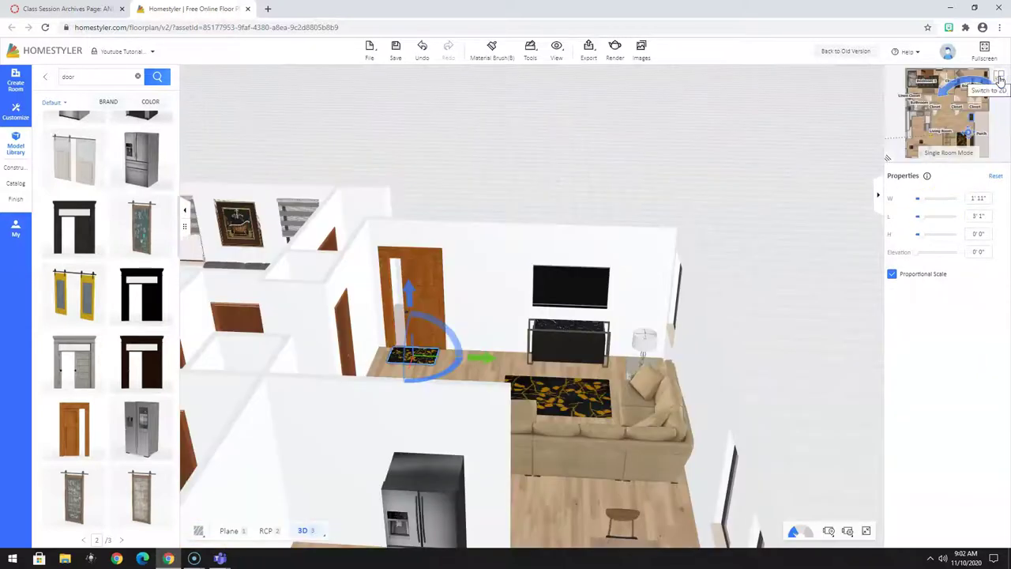
left_click_drag(564, 334, 536, 404)
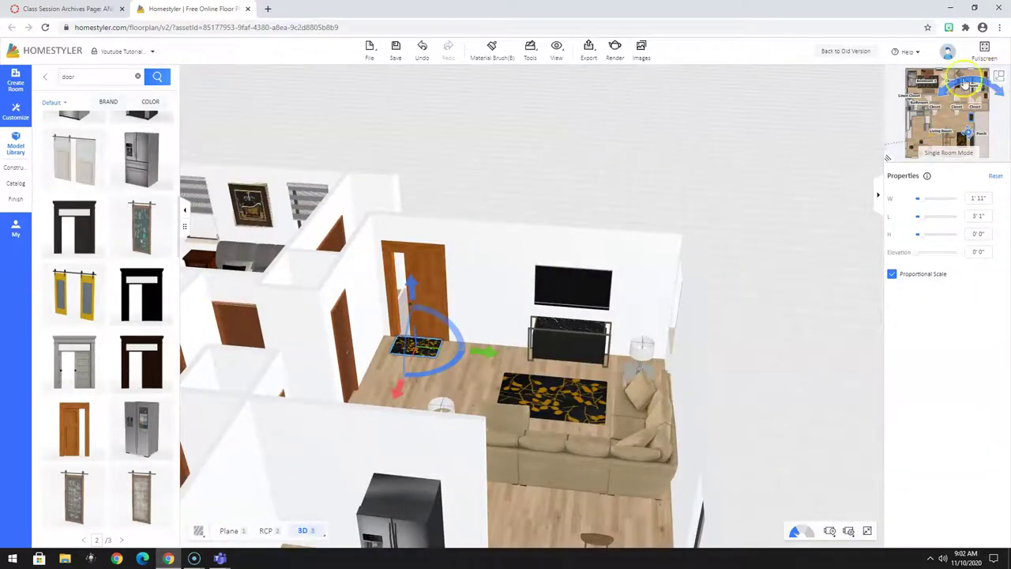
Return to the 2D plan, zoom and recentre the house, then switch back to 3D.
left_click(966, 85)
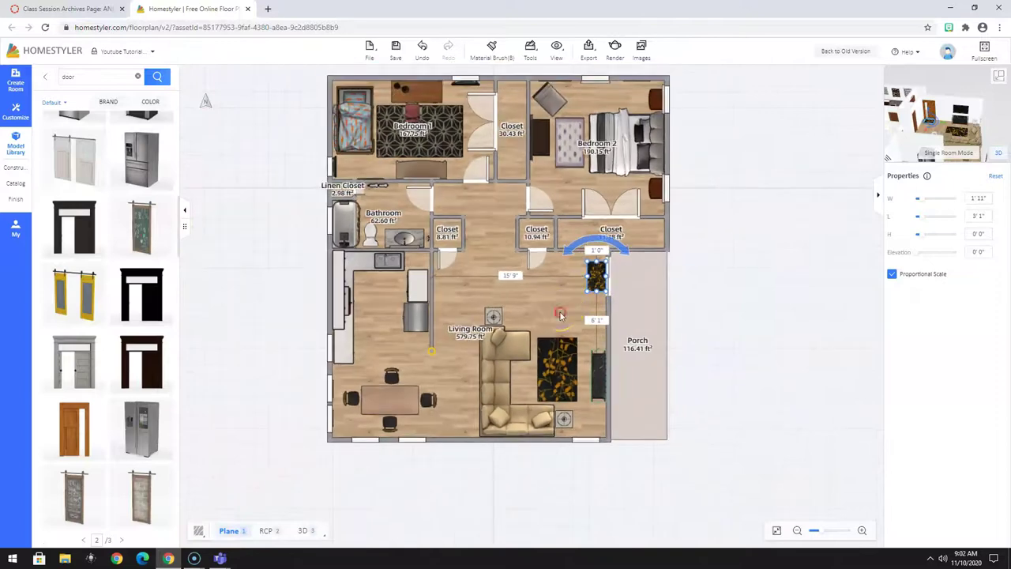
scroll(560, 315, "up", 1)
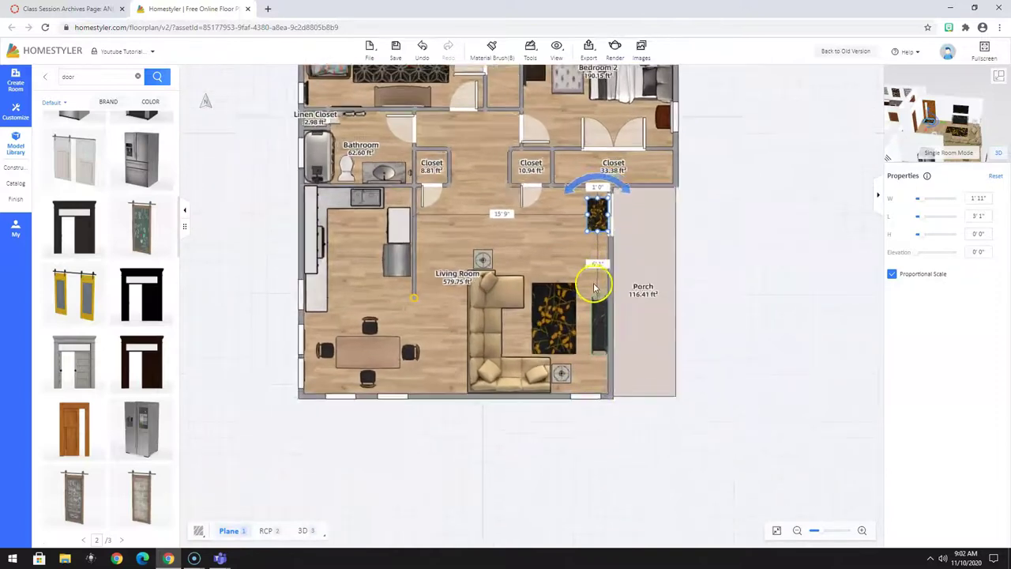
scroll(595, 286, "up", 3)
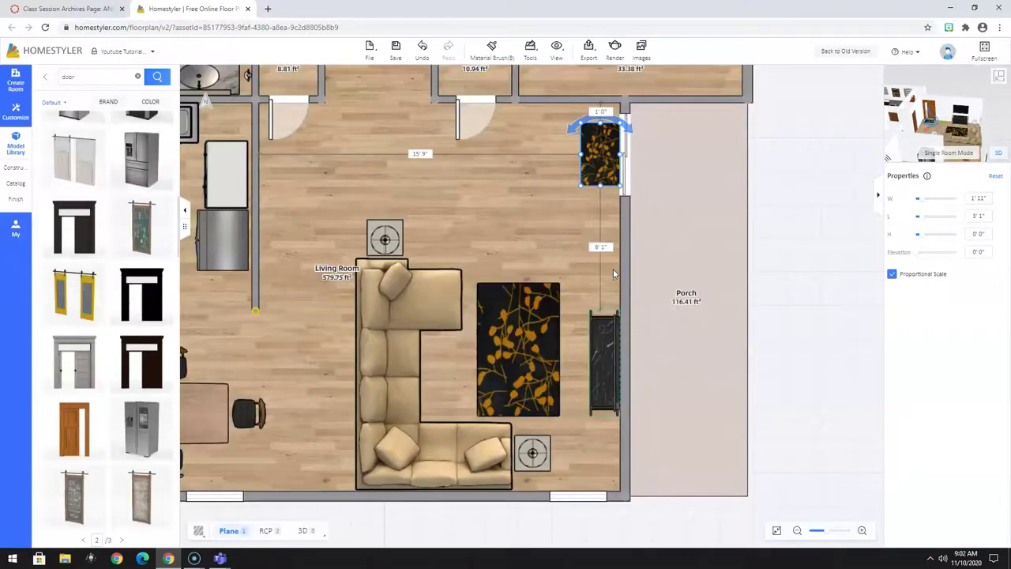
left_click(689, 249)
scroll(650, 342, "down", 4)
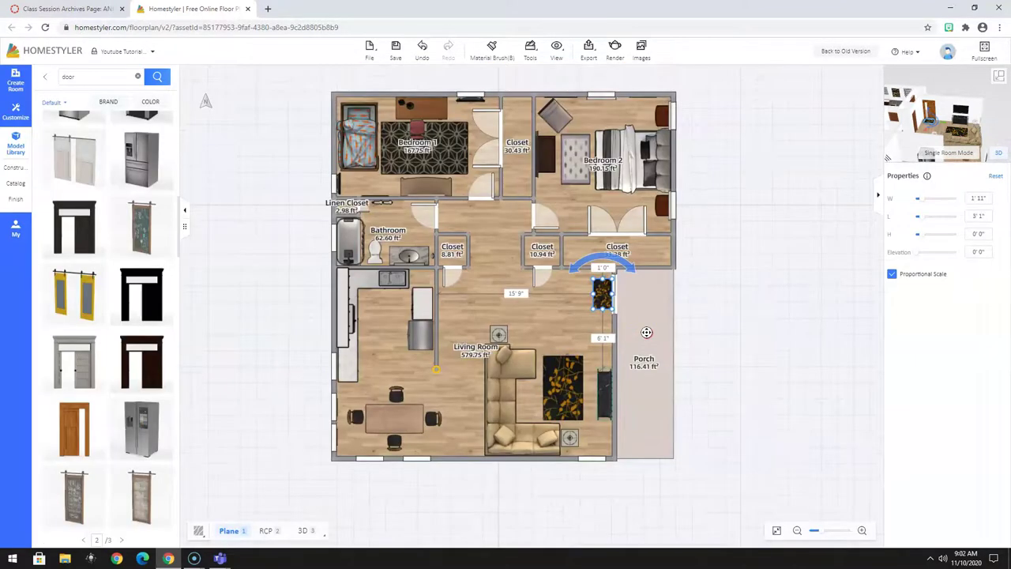
right_click_drag(646, 333, 682, 270)
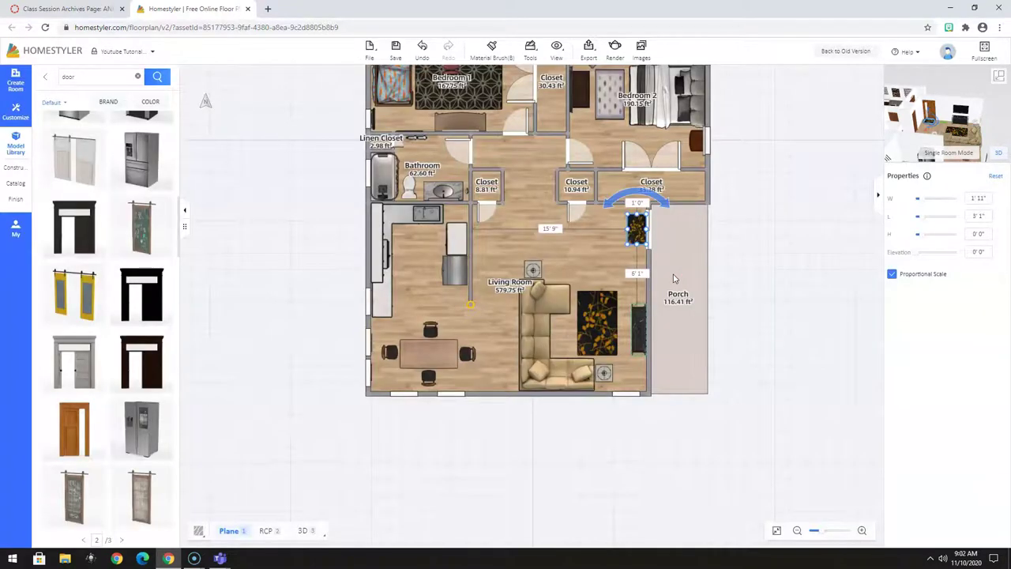
scroll(600, 255, "up", 4)
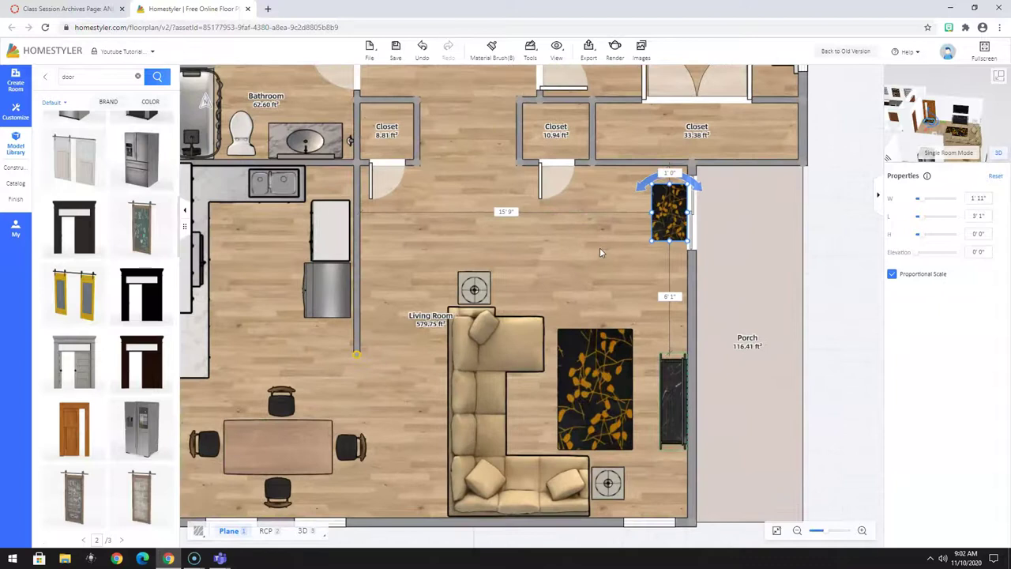
left_click(619, 249)
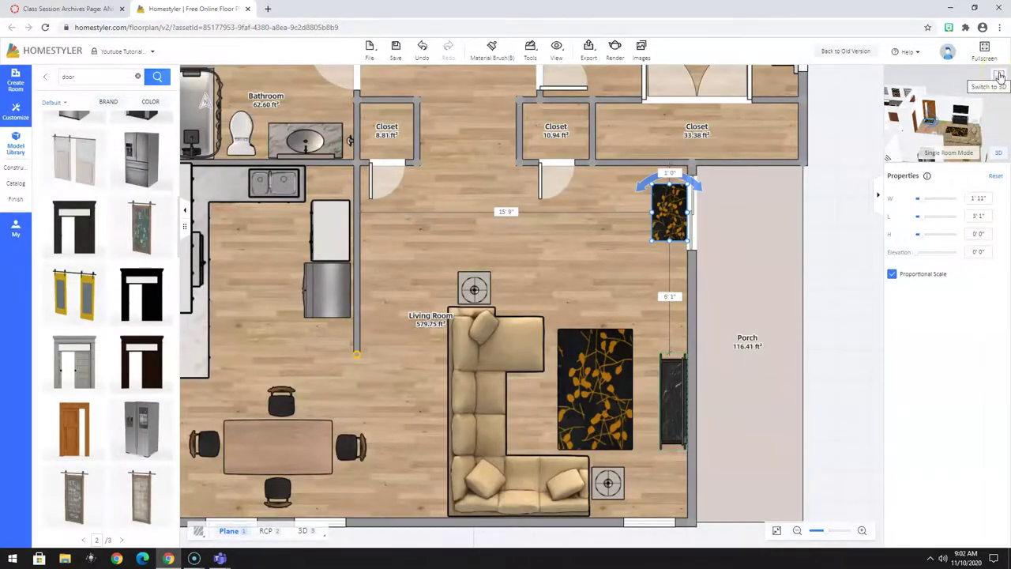
left_click(999, 74)
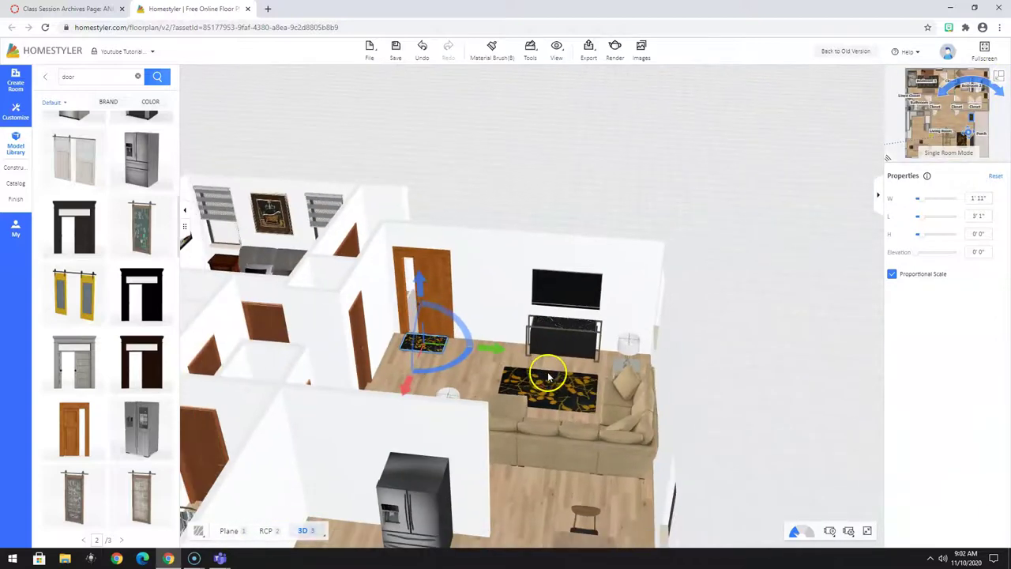
Search the Model Library for 'paintings'.
left_click_drag(553, 372, 579, 398)
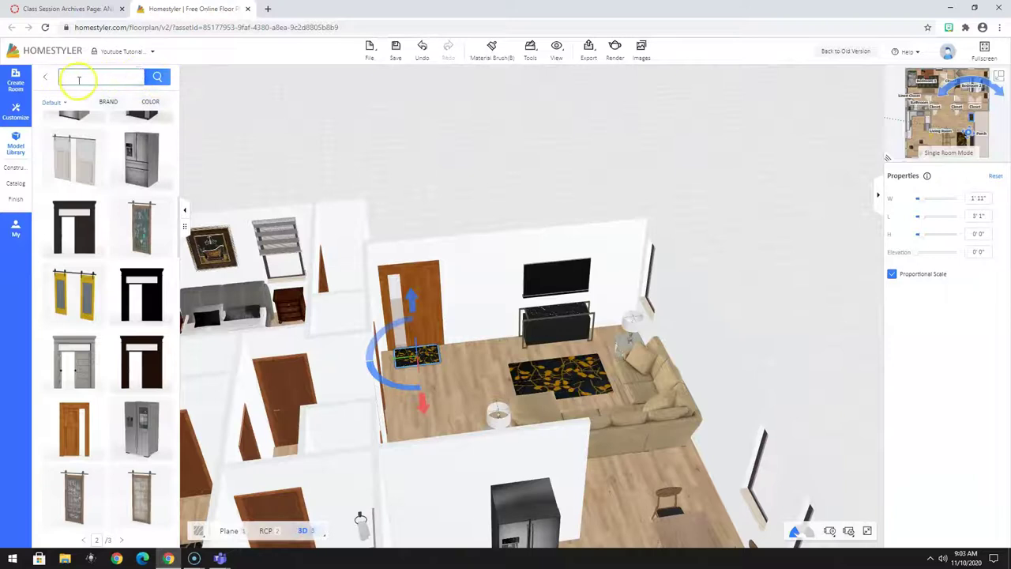
left_click(79, 79)
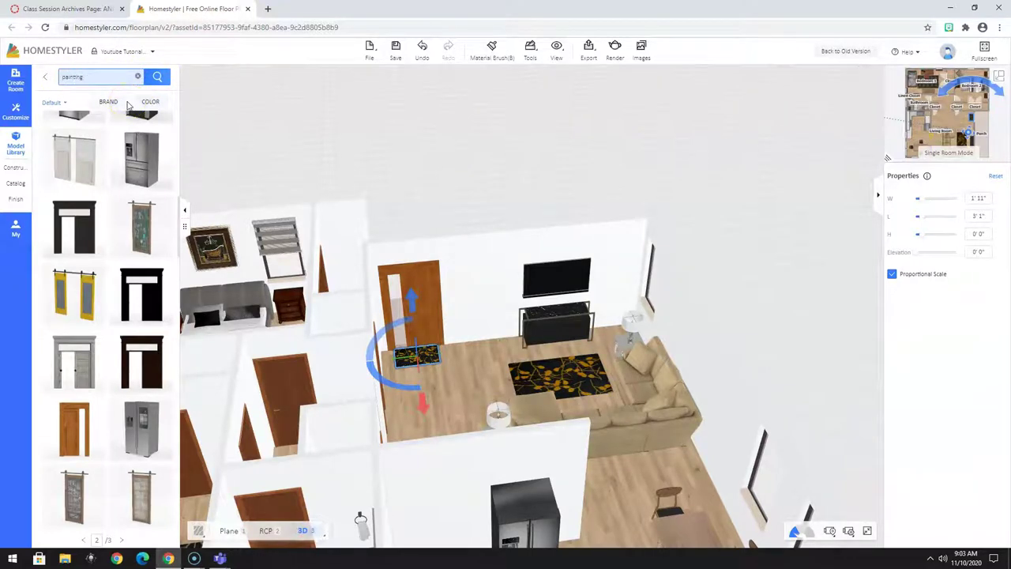
type("paintings")
left_click(156, 76)
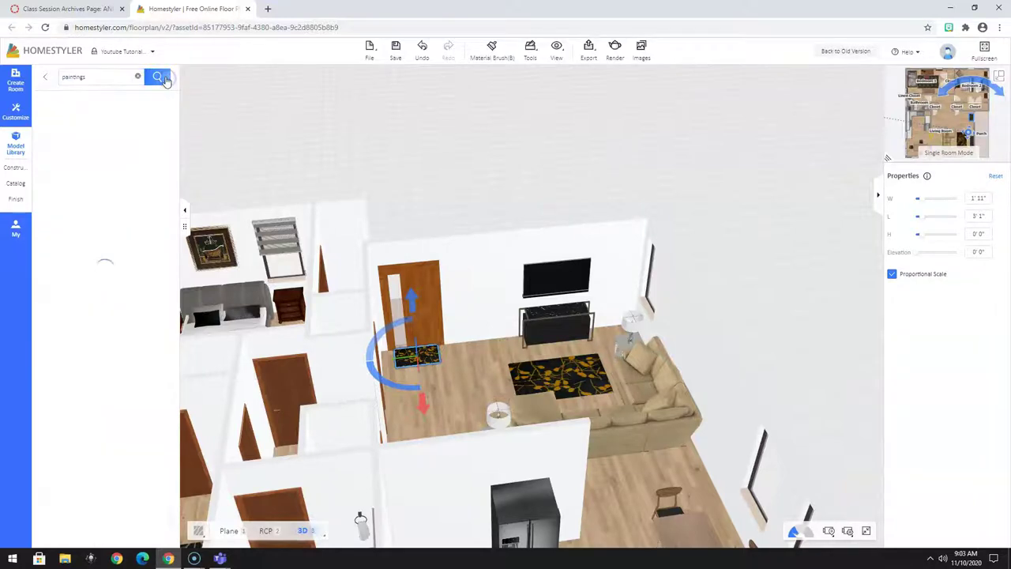
Hang the yellow abstract painting (2'10" × 3'6") between the door and TV.
scroll(157, 336, "down", 3)
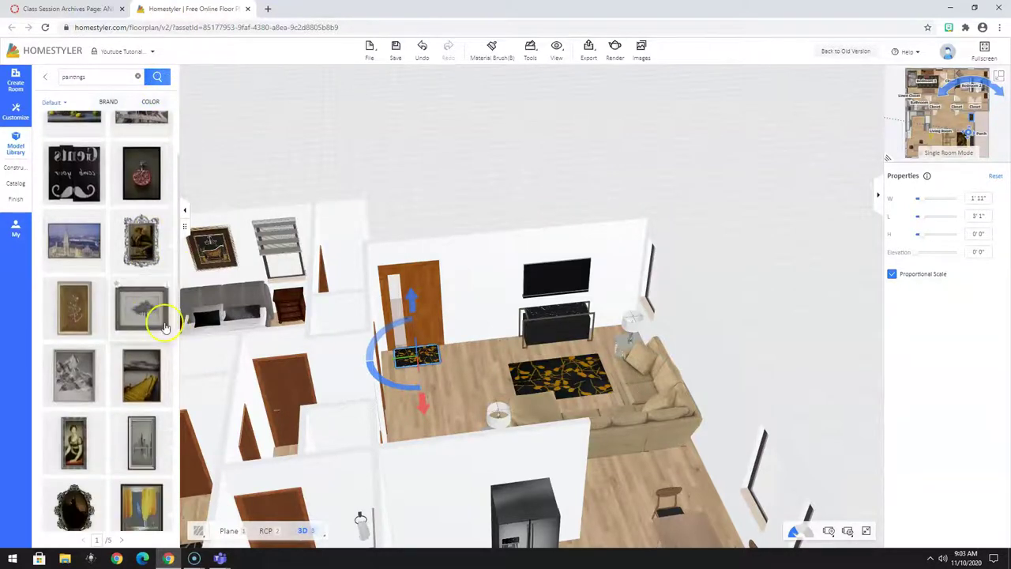
scroll(120, 291, "down", 2)
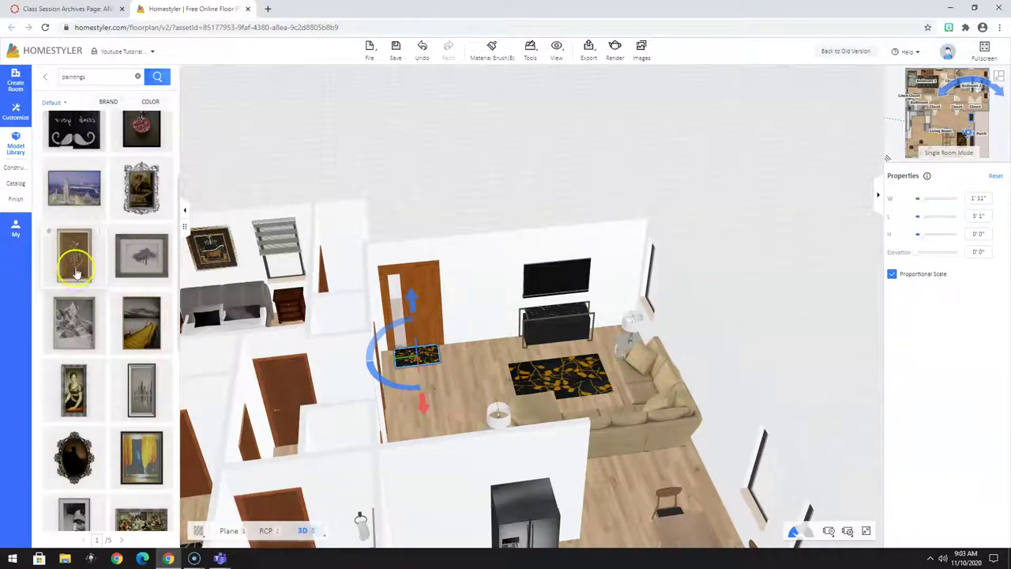
scroll(93, 274, "down", 3)
mouse_move(141, 352)
left_mouse_down()
mouse_move(256, 395)
mouse_move(499, 338)
mouse_move(480, 307)
left_mouse_up()
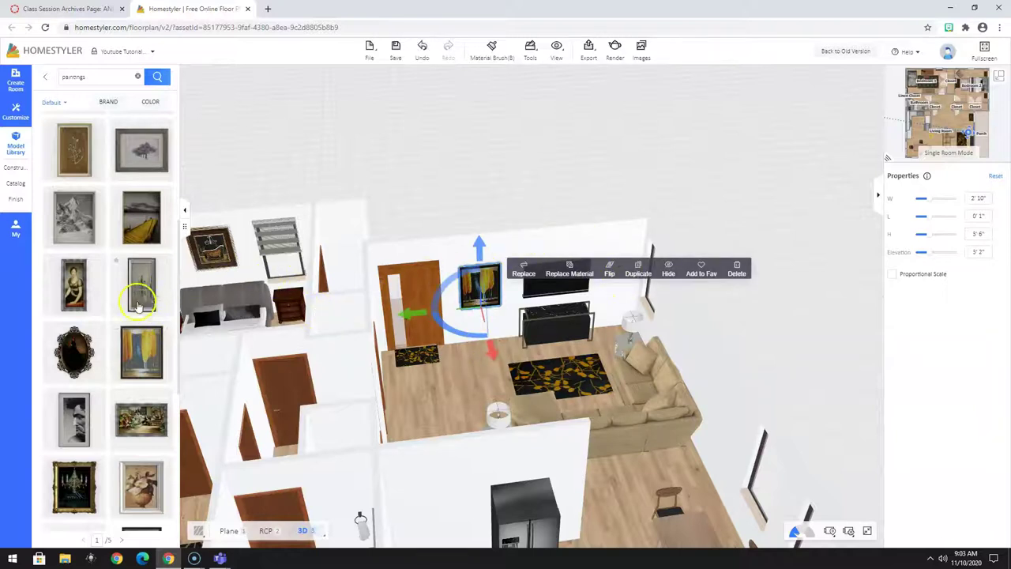
Hang the grey painting right of the TV, scaled proportionally to 1'8" wide, raised to 2'10".
left_click(141, 285)
left_click(609, 313)
mouse_move(608, 313)
left_mouse_down()
mouse_move(609, 300)
mouse_move(613, 308)
left_mouse_up()
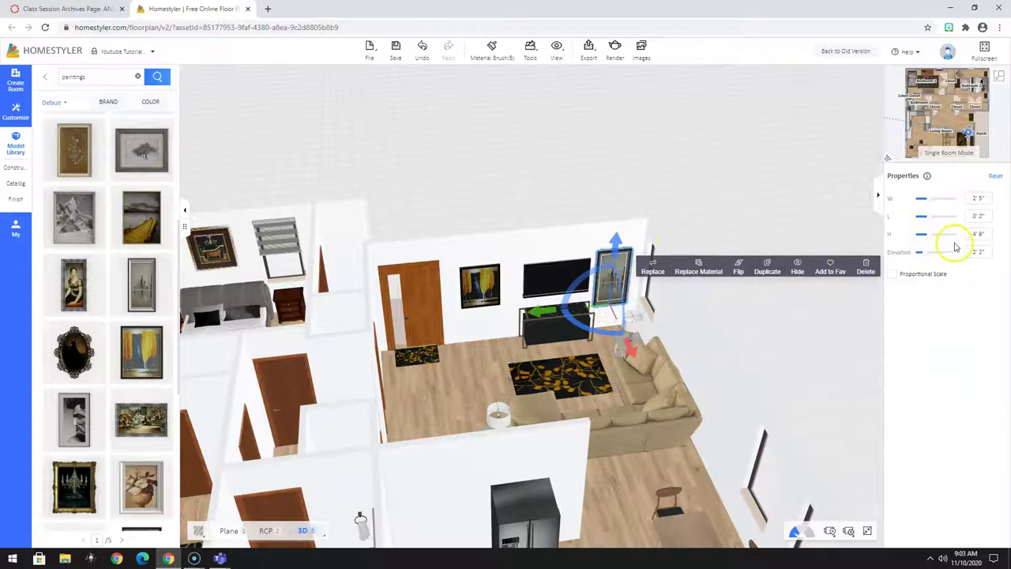
left_click(888, 276)
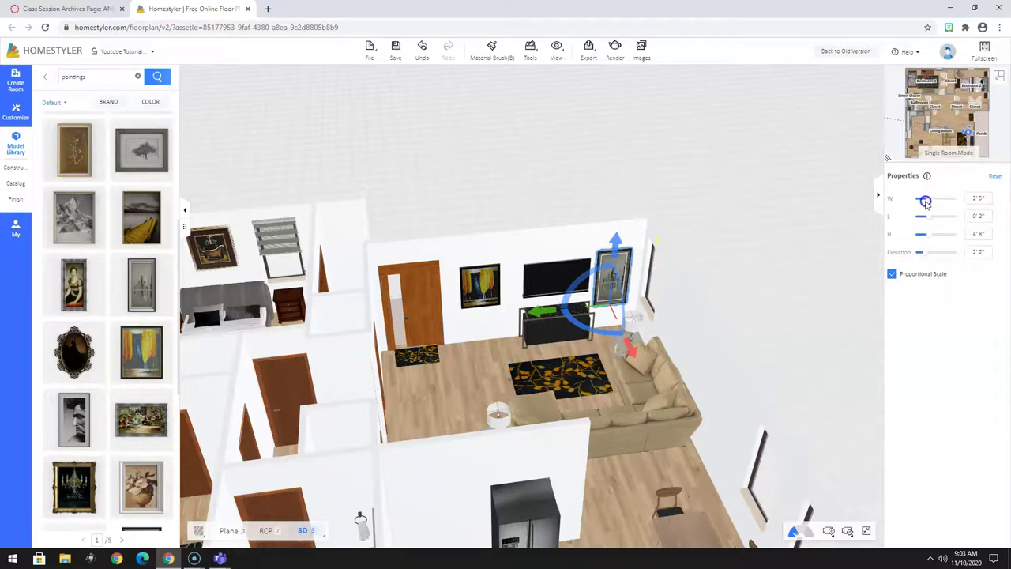
left_click_drag(930, 204, 926, 201)
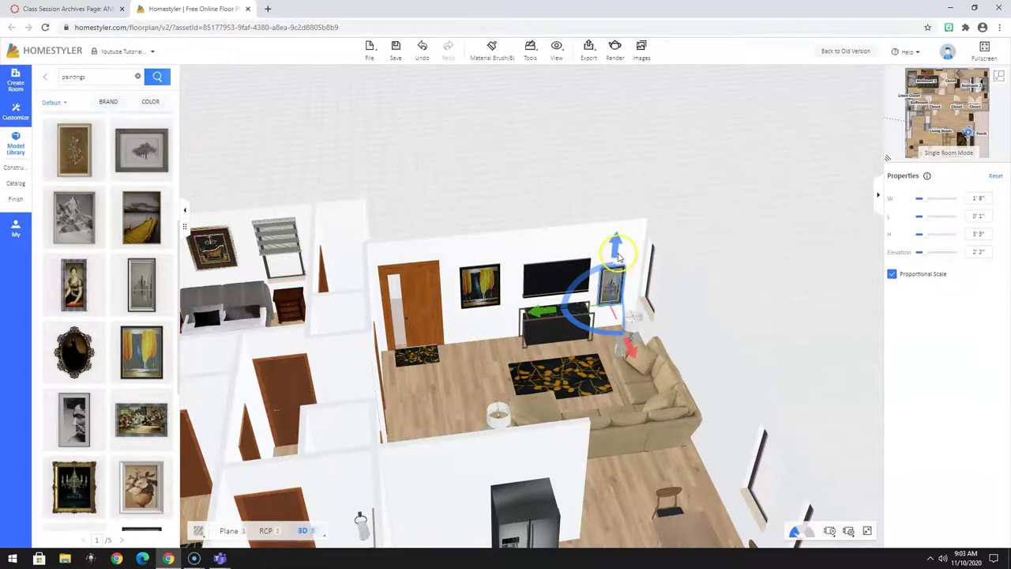
mouse_move(616, 251)
left_mouse_down()
mouse_move(617, 239)
mouse_move(608, 284)
mouse_move(556, 300)
left_mouse_up()
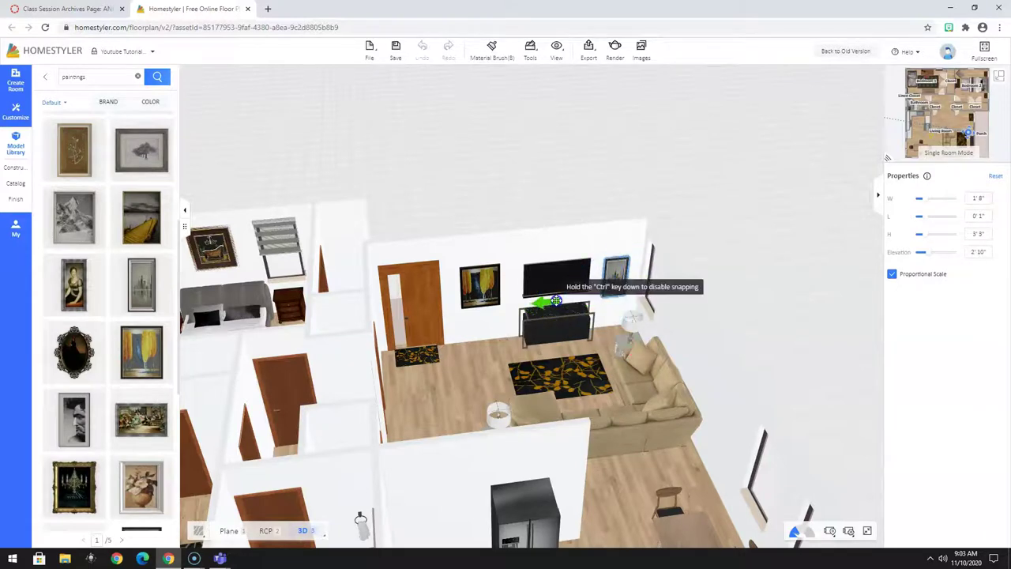
Orbit the 3D view to a new angle on the living room.
left_click(765, 237)
left_click_drag(688, 244, 688, 248)
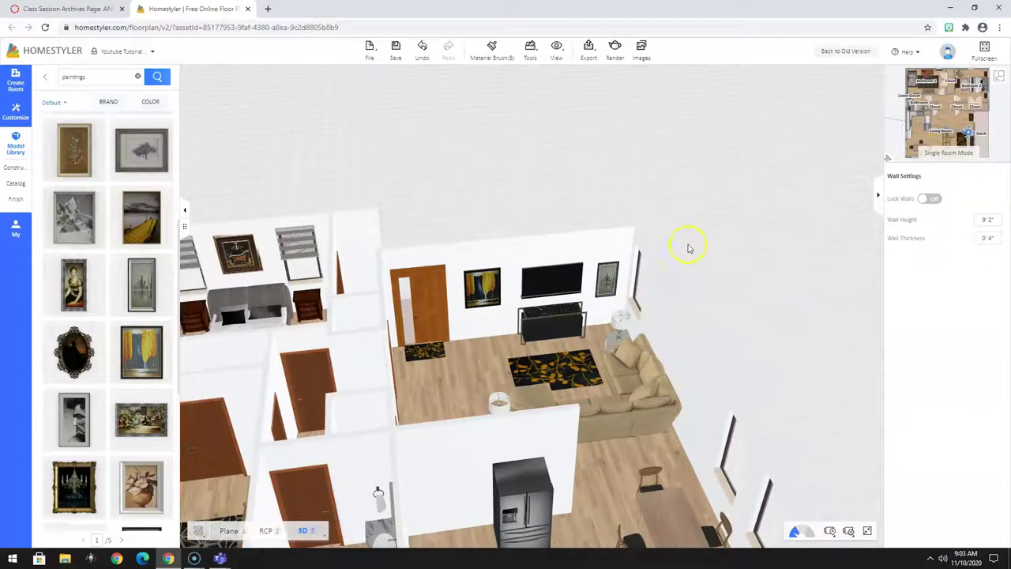
left_click_drag(630, 379, 453, 358)
Hang the yellow dock painting by the door, scaled proportionally to 2'3" wide at 3'8" elevation.
mouse_move(142, 218)
left_mouse_down()
mouse_move(339, 214)
mouse_move(457, 265)
left_mouse_up()
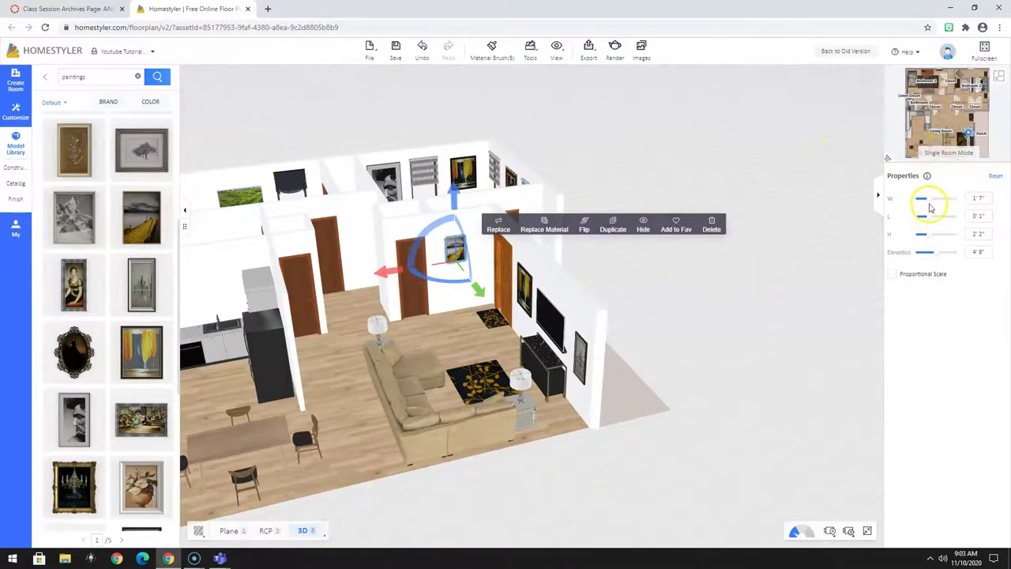
left_click(893, 275)
left_click_drag(922, 200, 937, 204)
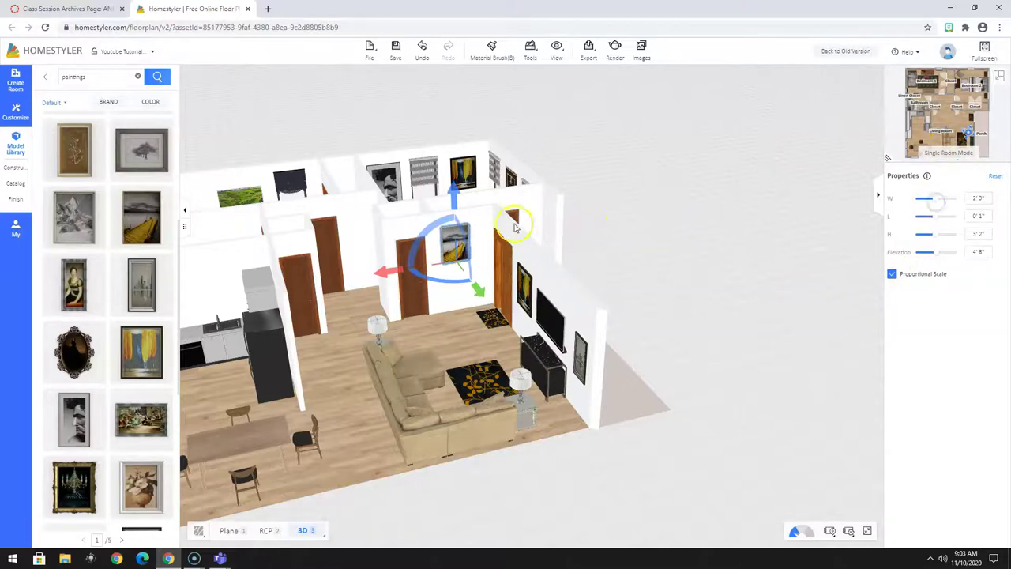
left_click(456, 237)
left_click_drag(455, 237, 457, 247)
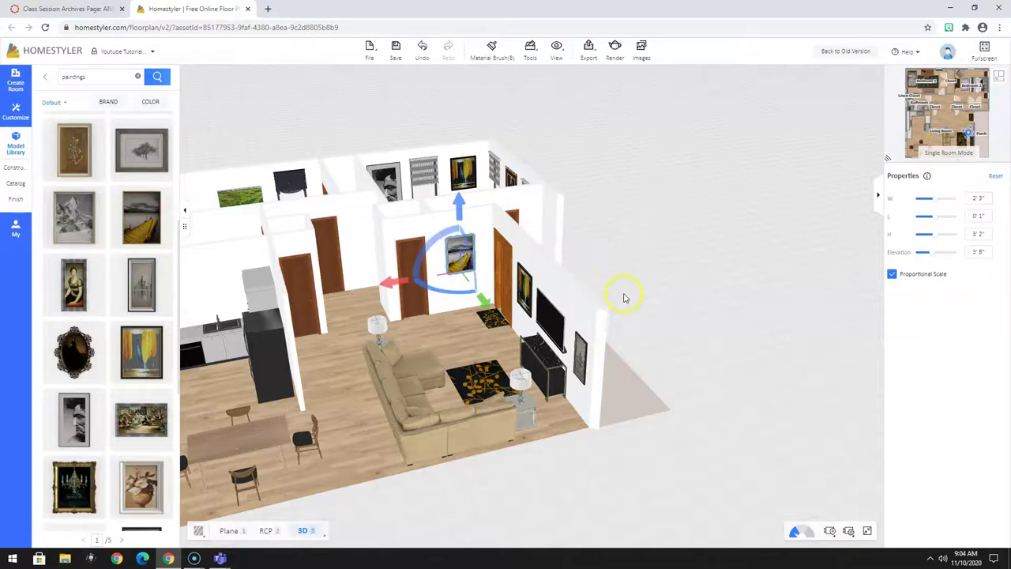
mouse_move(659, 294)
left_mouse_down()
mouse_move(516, 348)
mouse_move(445, 300)
mouse_move(472, 275)
left_mouse_up()
Place the fan painting on the partition wall behind the sofa.
scroll(102, 385, "down", 3)
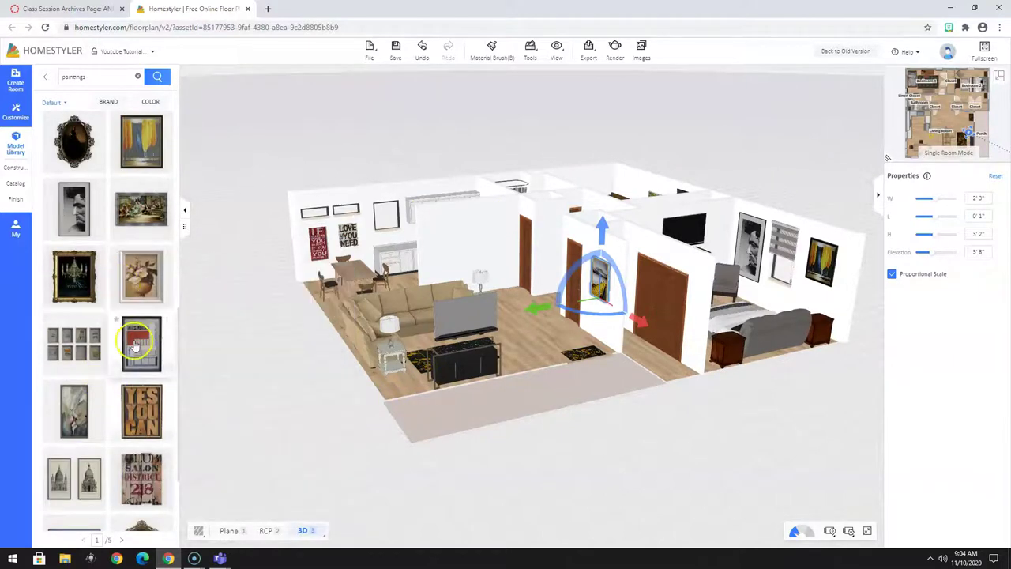
scroll(126, 348, "down", 2)
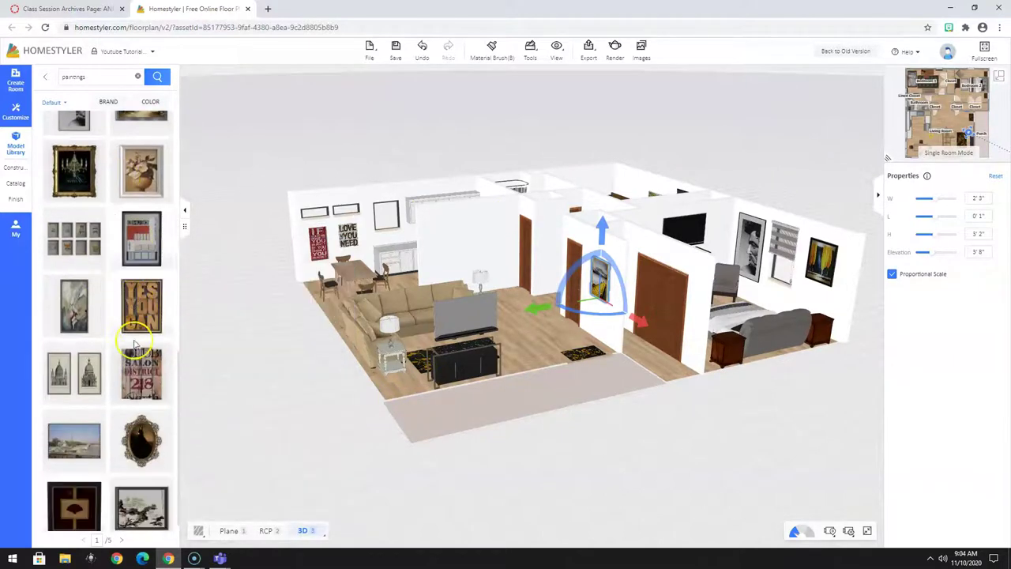
left_click(74, 496)
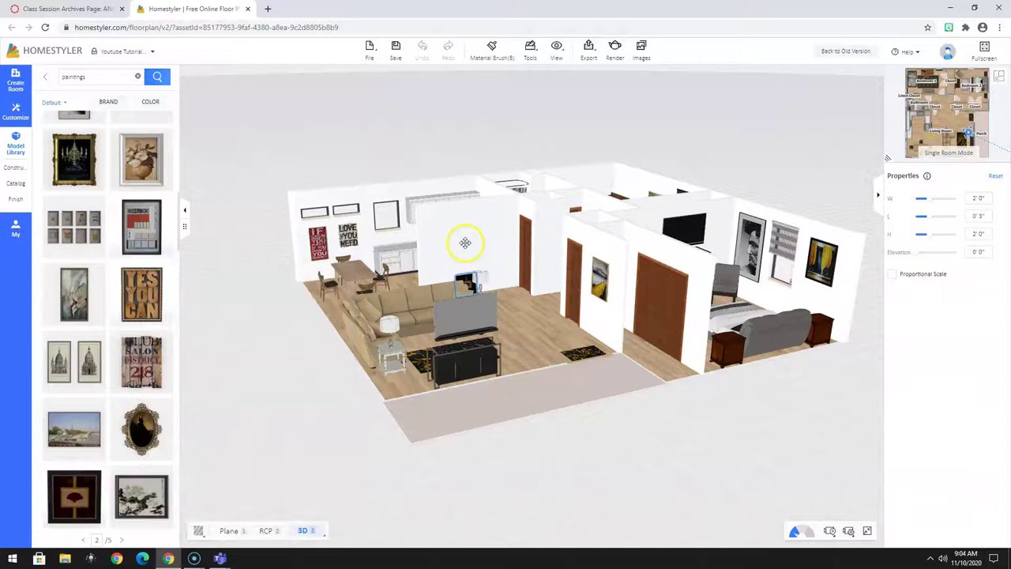
left_click(424, 213)
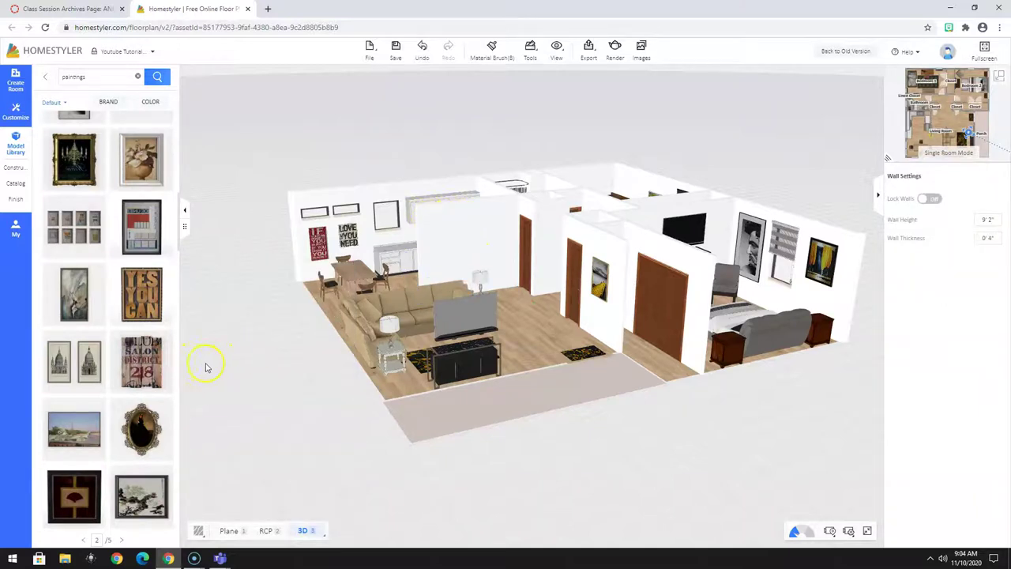
Hang the large yellow framed painting (2'11" × 4'0") and raise it to 3'8" elevation.
scroll(338, 335, "up", 5)
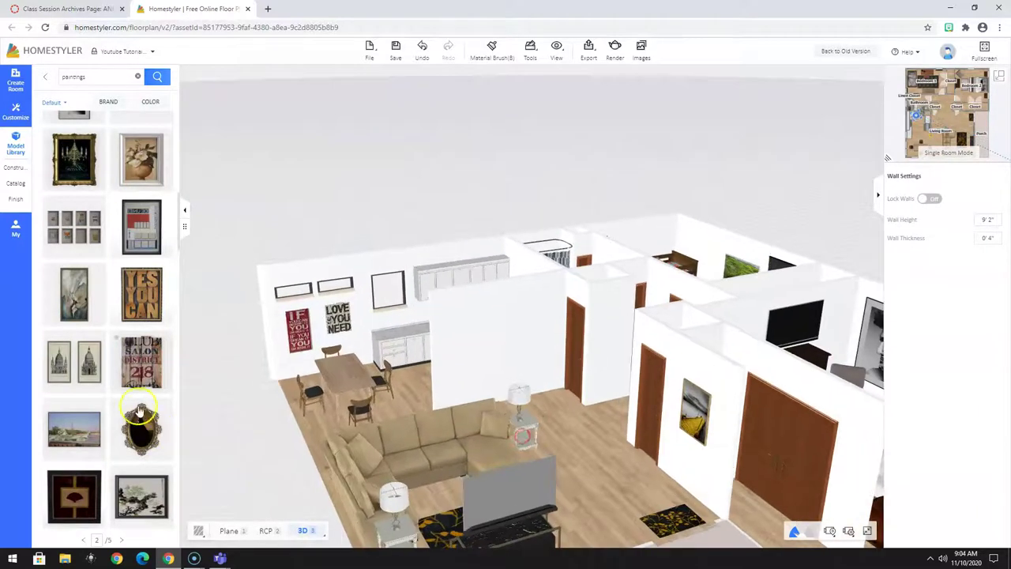
scroll(139, 412, "down", 10)
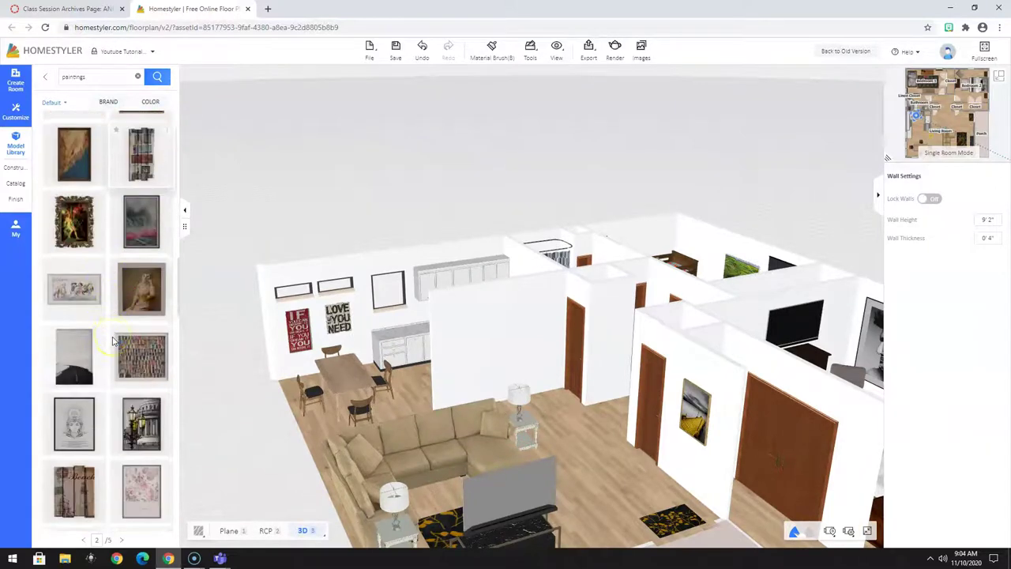
scroll(113, 341, "down", 5)
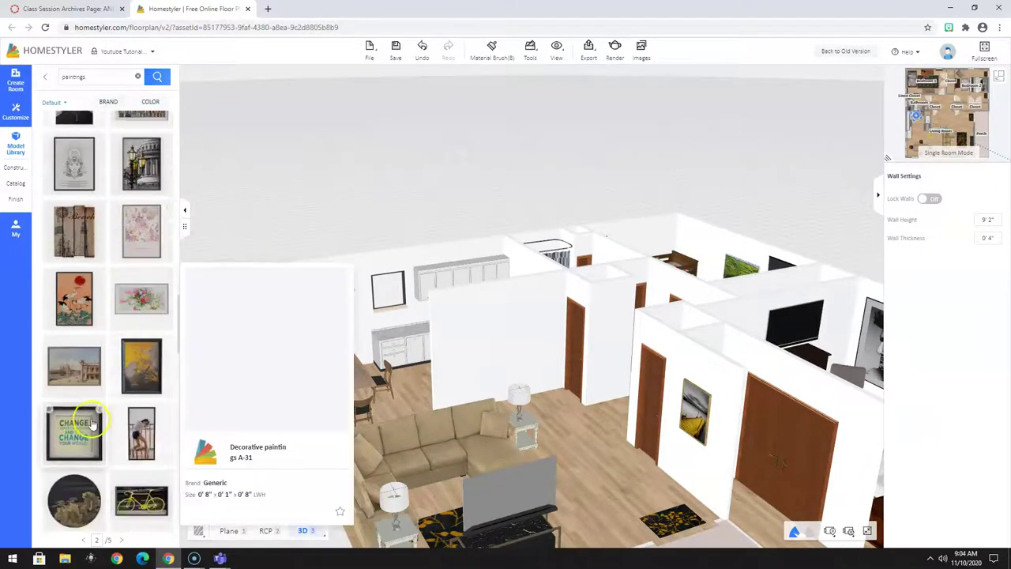
left_click_drag(147, 371, 472, 323)
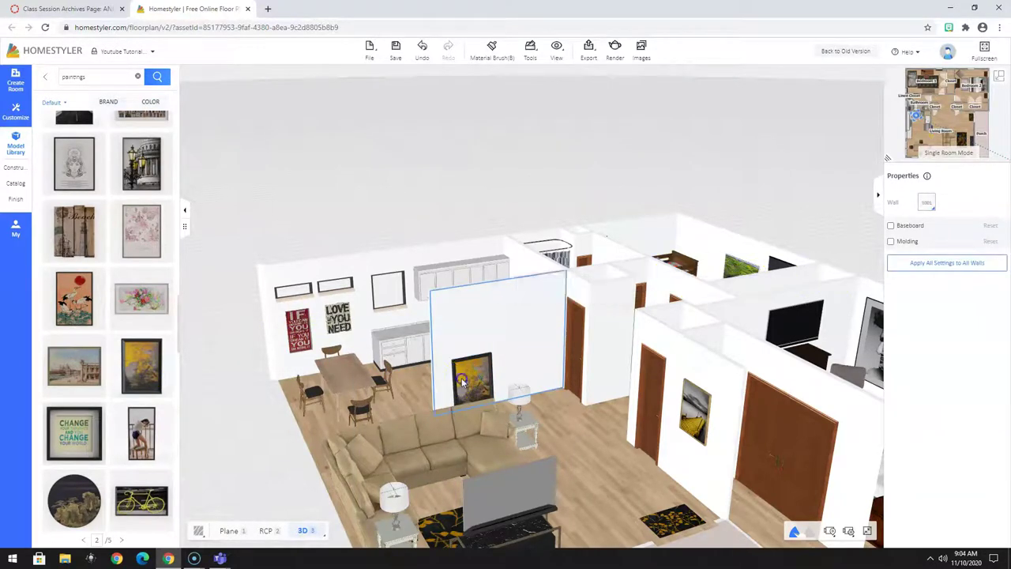
left_click_drag(920, 254, 933, 253)
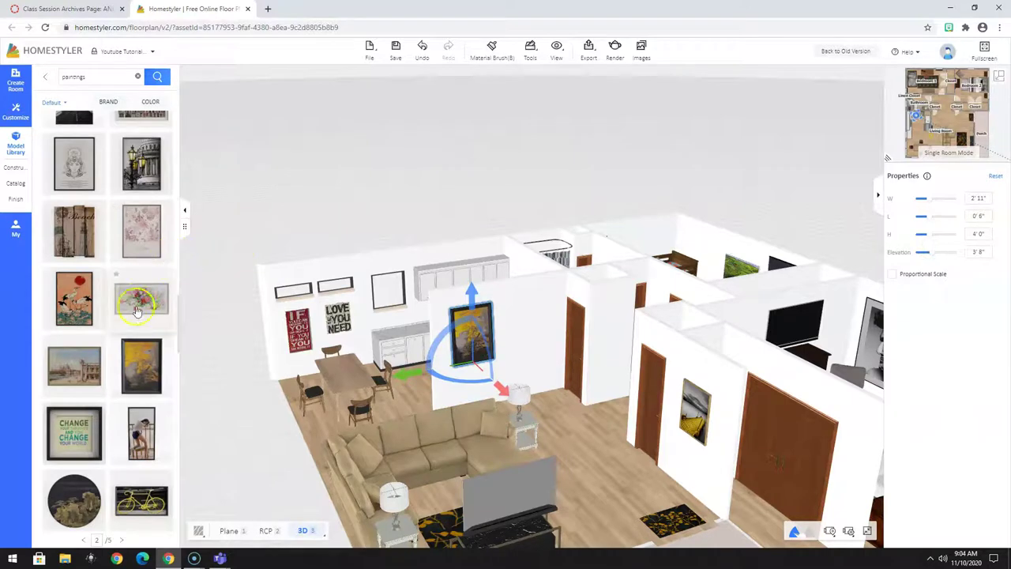
Place the bicycle painting on the wall.
scroll(126, 392, "down", 2)
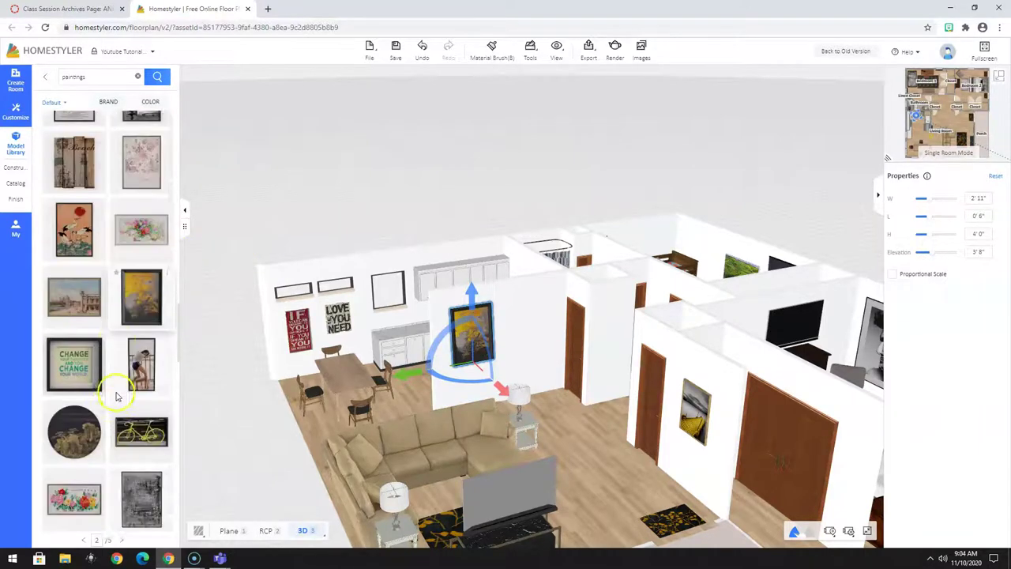
left_click(141, 395)
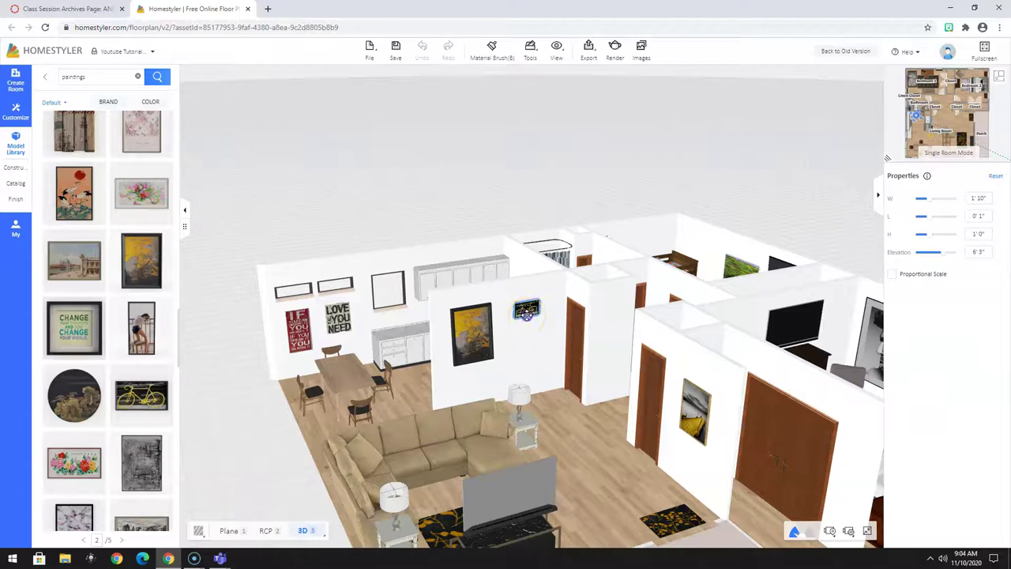
left_click(527, 313)
Hang the floral painting, scaled proportionally to 3'2" wide and raised to 3'7" elevation.
left_click(74, 462)
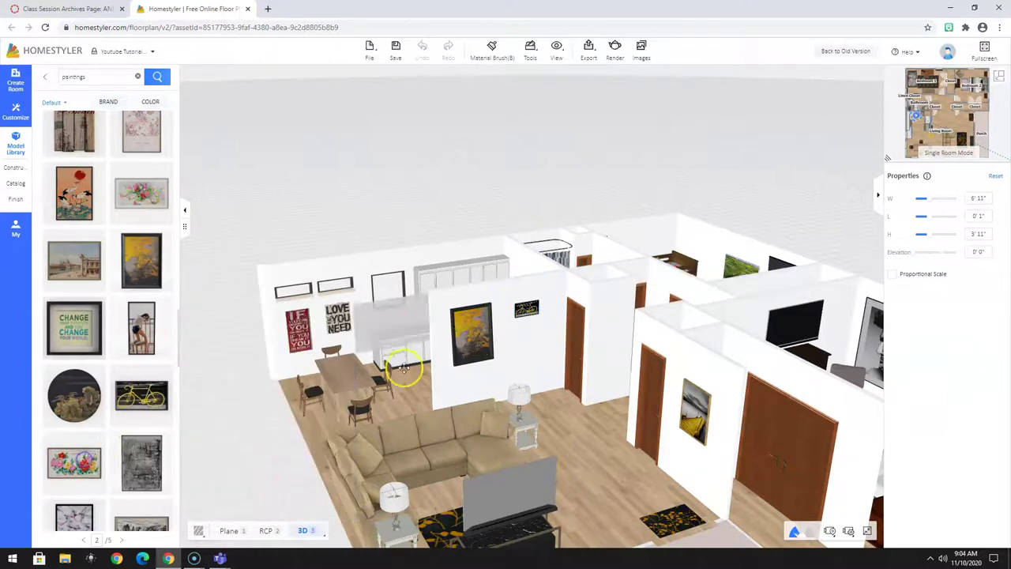
left_click(522, 371)
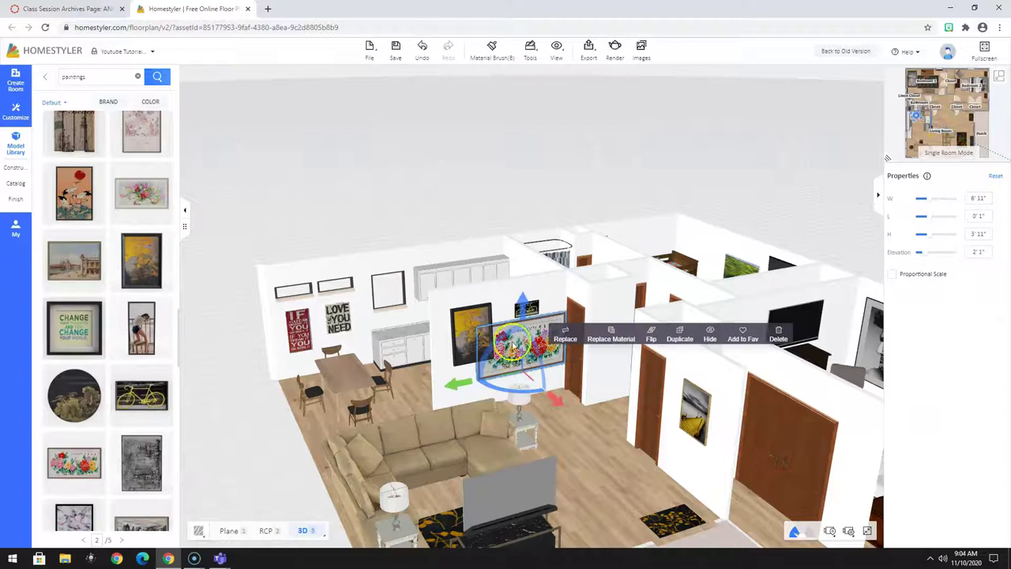
left_click(893, 275)
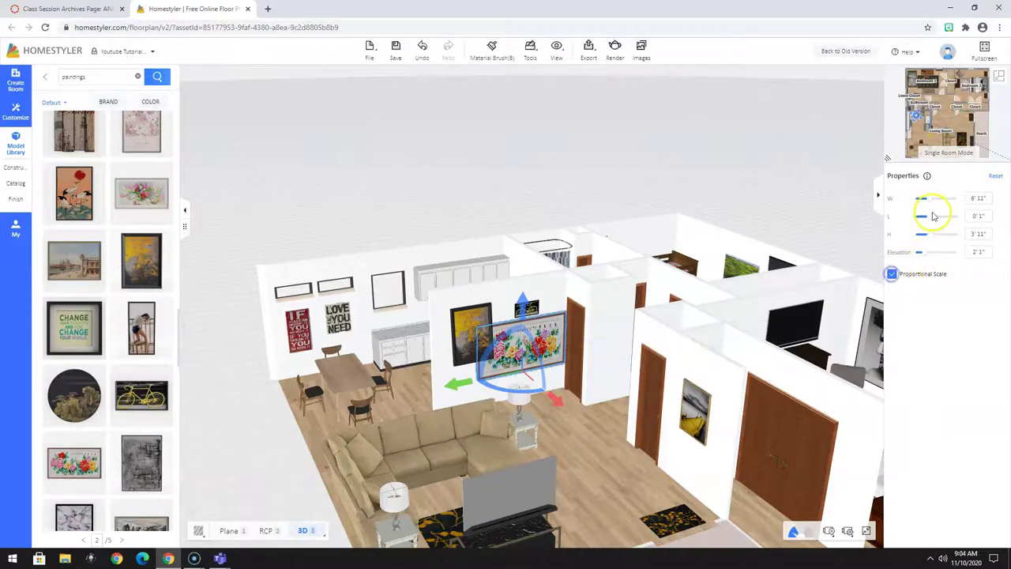
left_click_drag(931, 206, 923, 203)
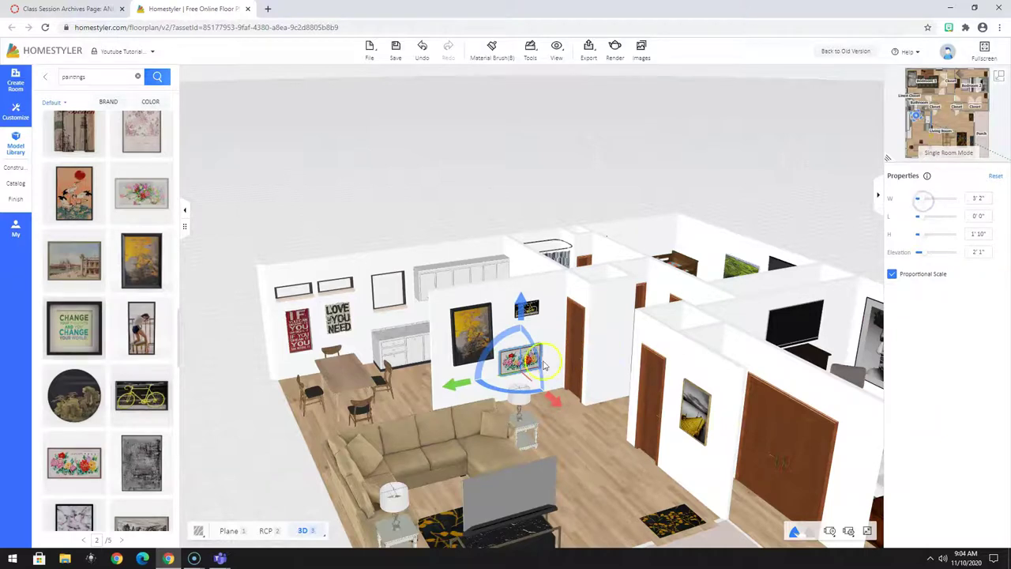
left_click_drag(521, 360, 526, 338)
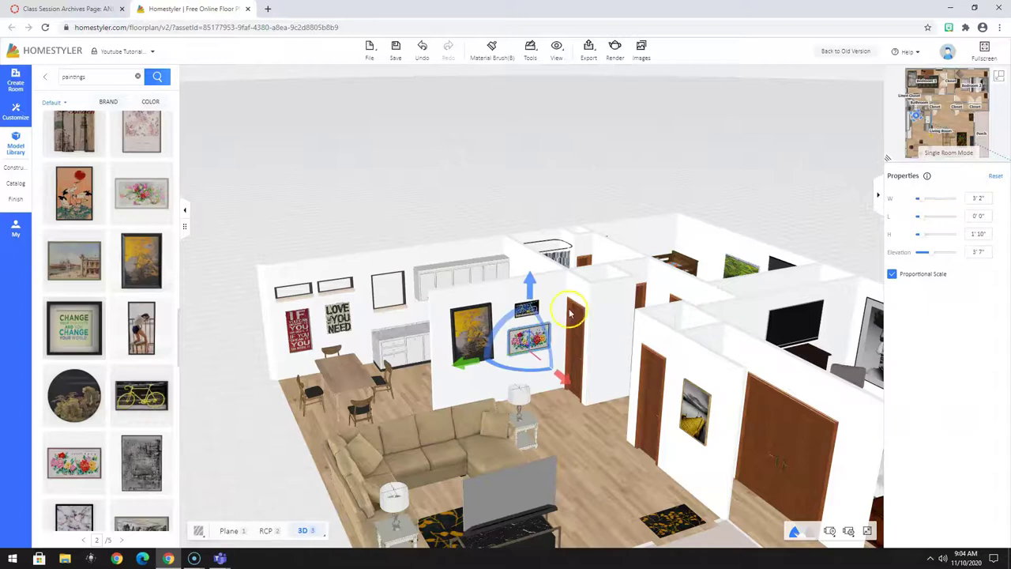
mouse_move(553, 418)
left_mouse_down()
mouse_move(571, 508)
mouse_move(350, 492)
mouse_move(323, 501)
mouse_move(323, 536)
left_mouse_up()
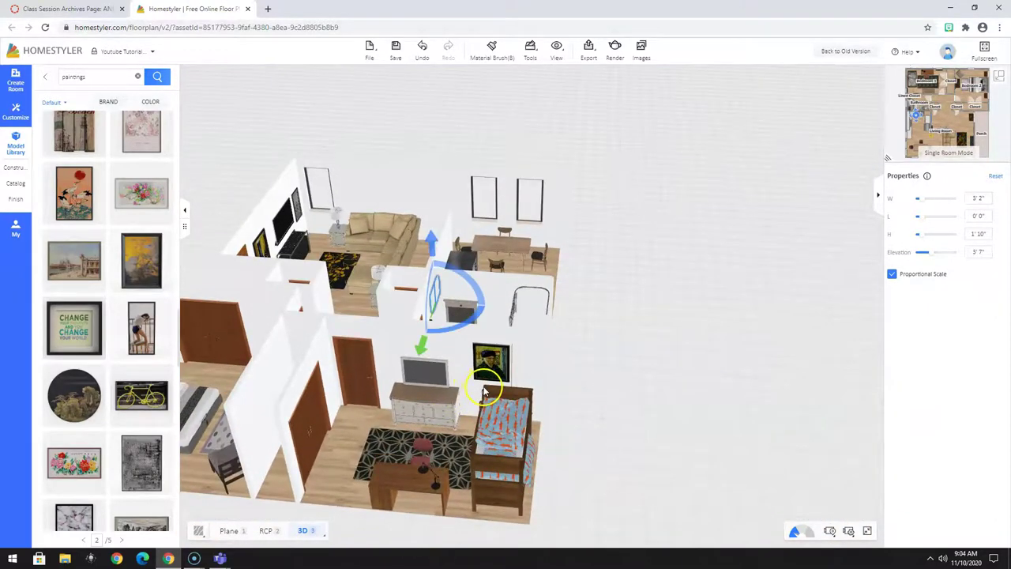
left_click_drag(486, 392, 527, 405)
Leave the paintings search and browse the Catalog's Living Room Mirrors collection.
left_click(483, 296)
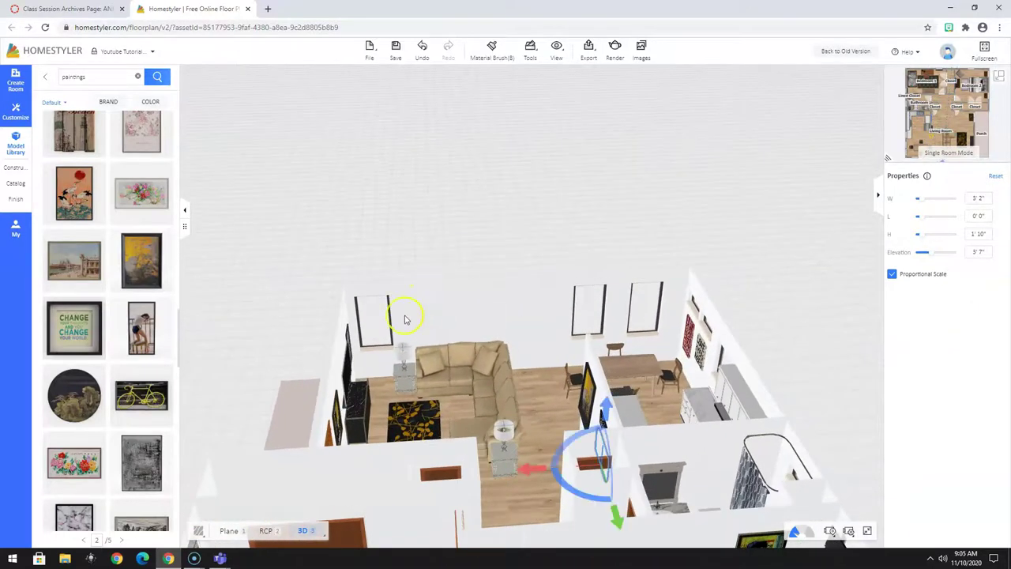
left_click(47, 79)
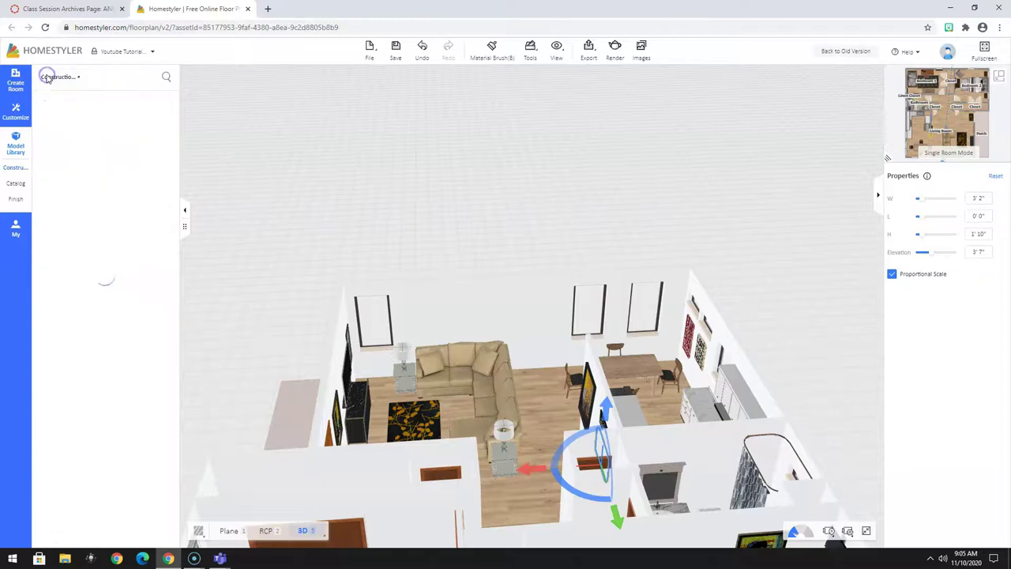
left_click(16, 187)
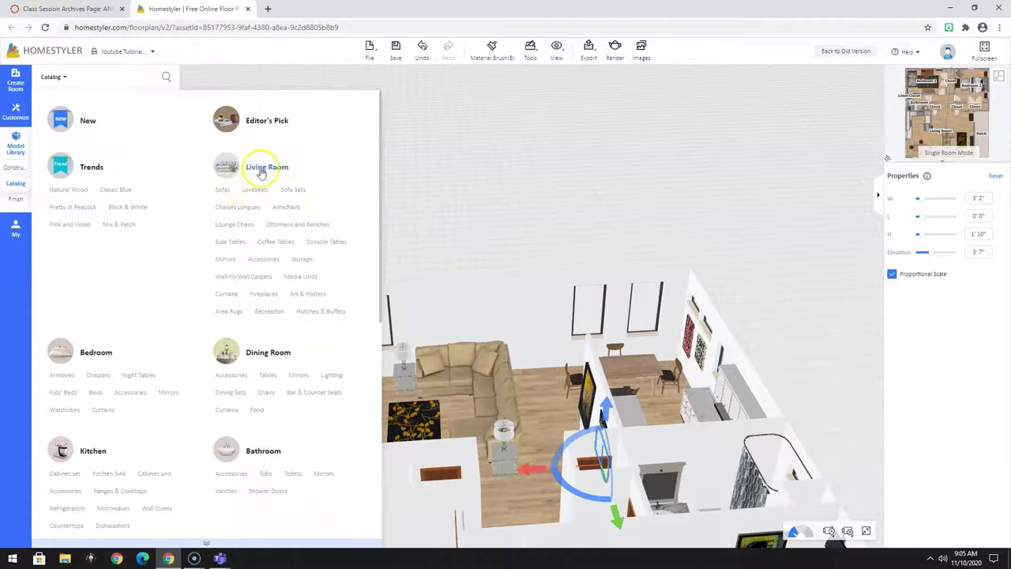
left_click(226, 261)
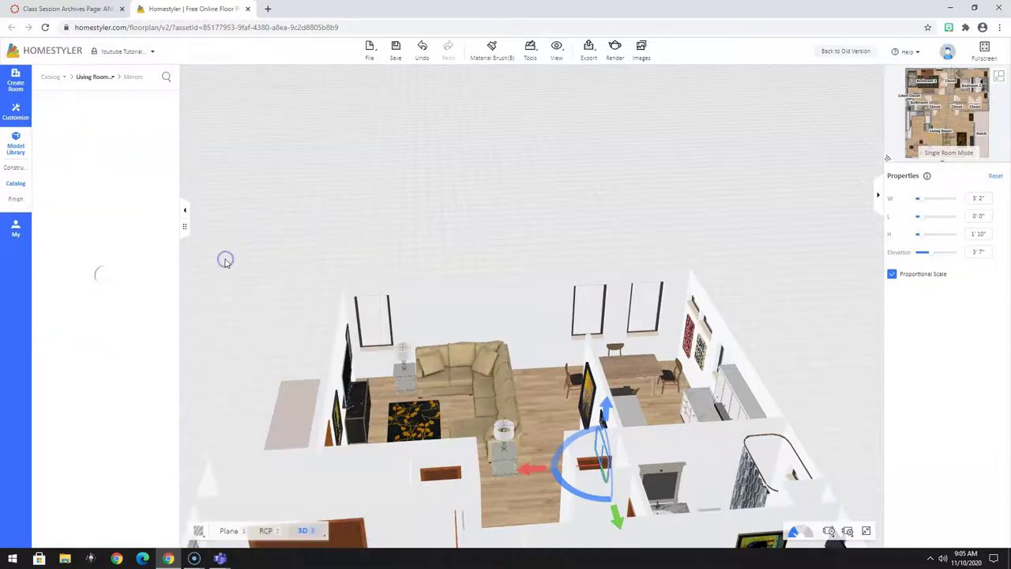
scroll(111, 272, "down", 2)
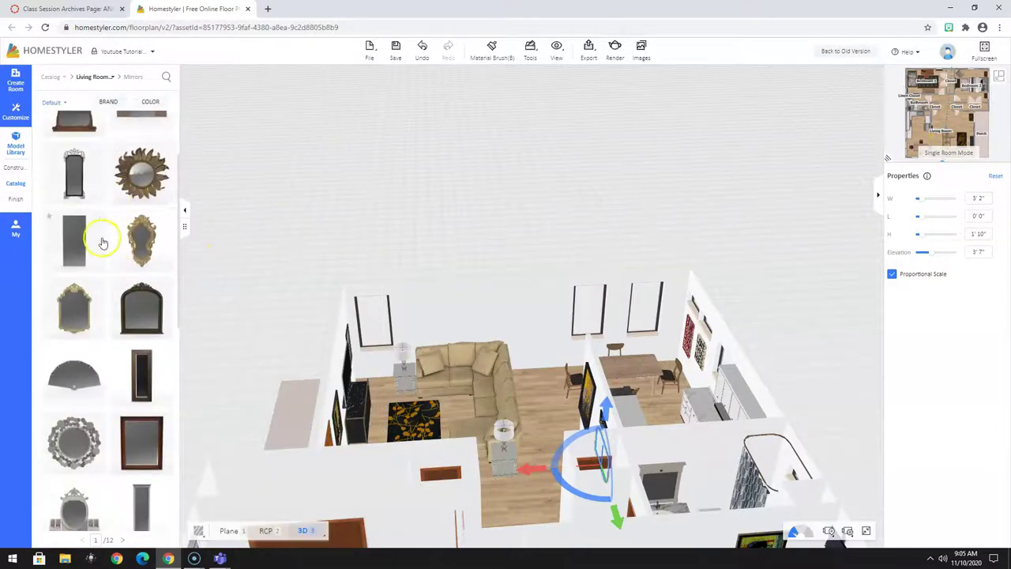
Hang the sunburst mirror above the sectional, scaled proportionally to 4'1" wide.
left_click(143, 174)
left_click(452, 324)
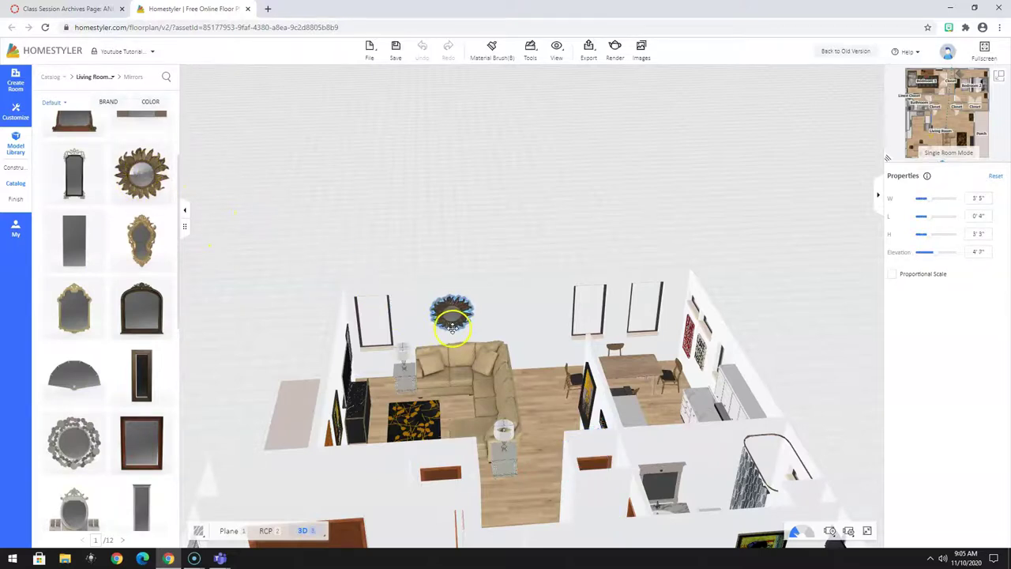
left_click_drag(452, 324, 454, 330)
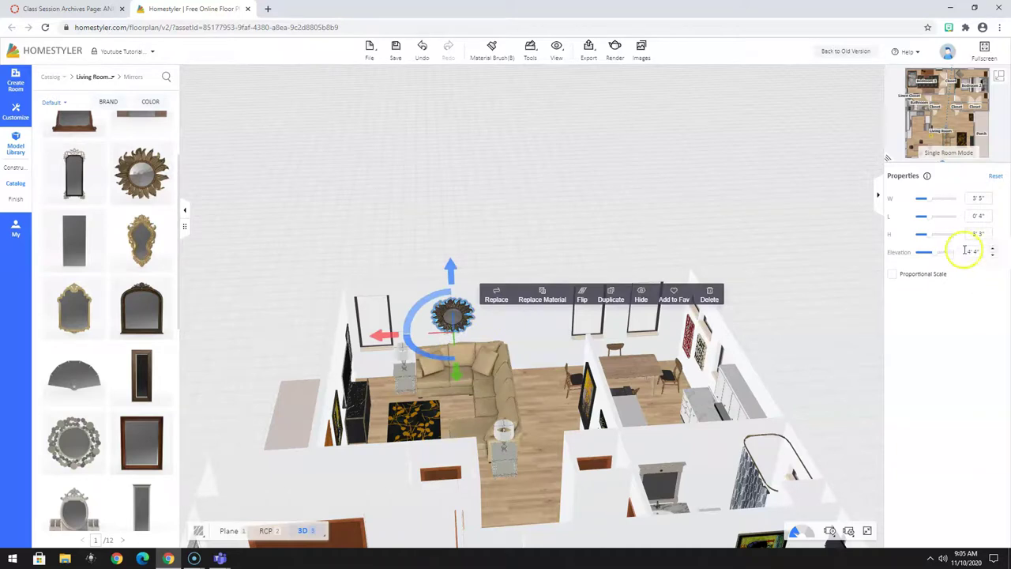
left_click(895, 275)
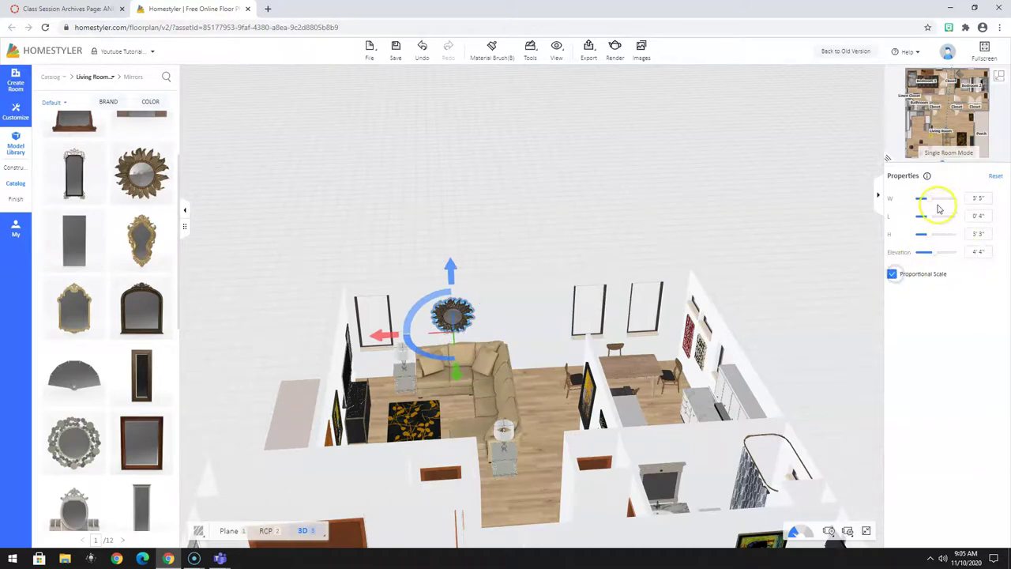
left_click_drag(921, 198, 933, 202)
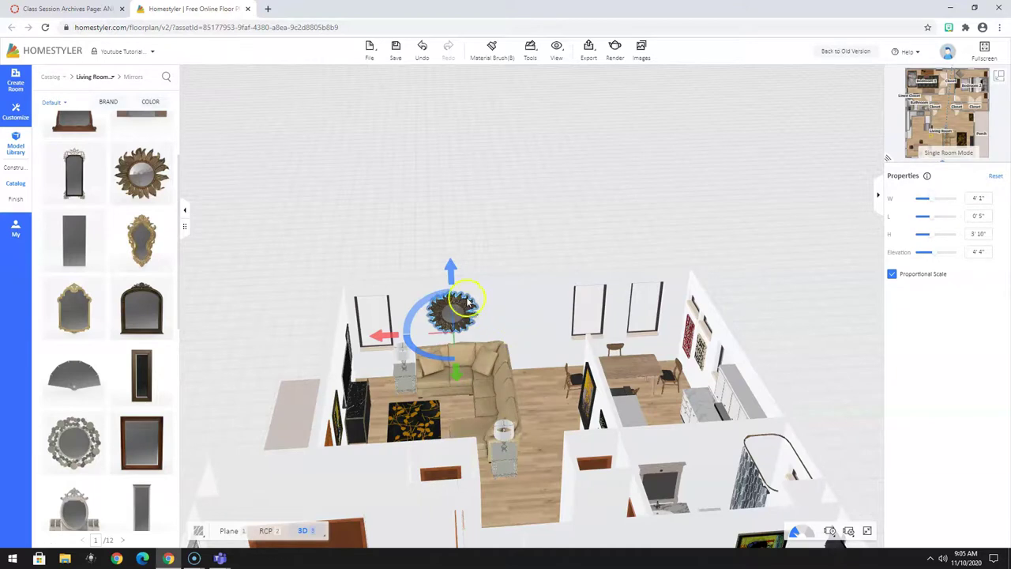
left_click(494, 230)
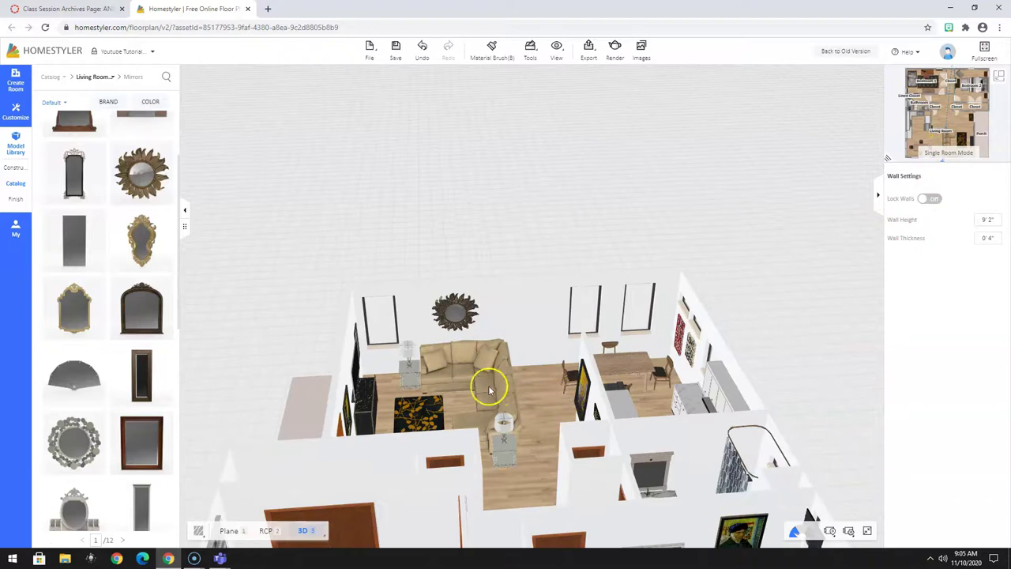
left_click_drag(480, 384, 551, 465)
left_click_drag(771, 451, 703, 395)
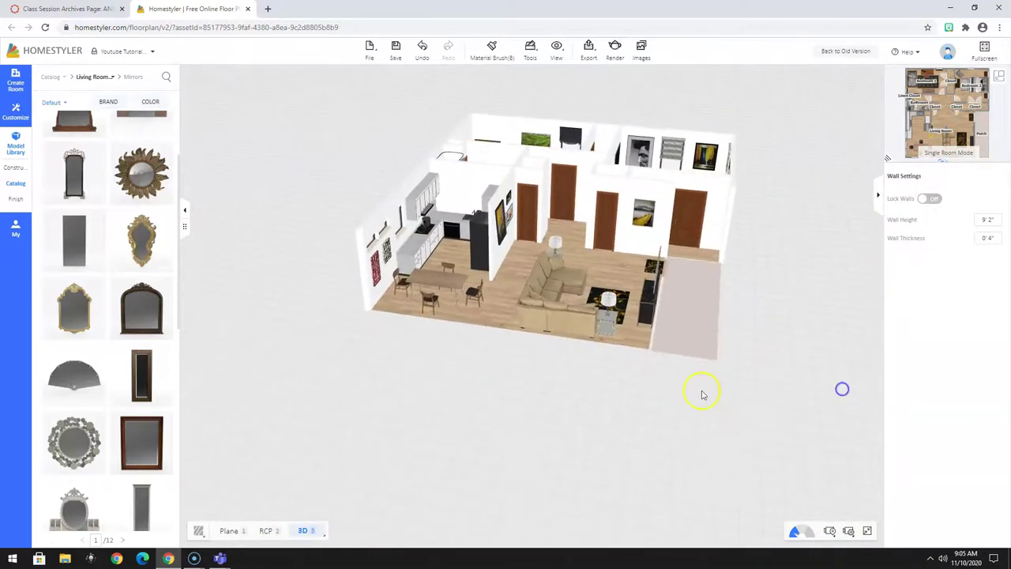
left_click_drag(638, 380, 613, 341)
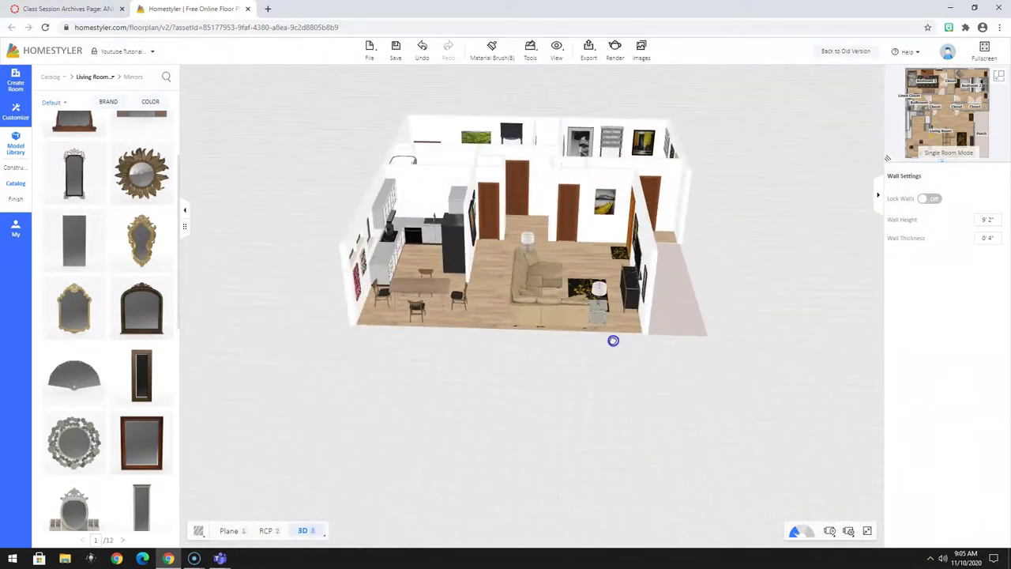
left_click_drag(578, 287, 577, 332)
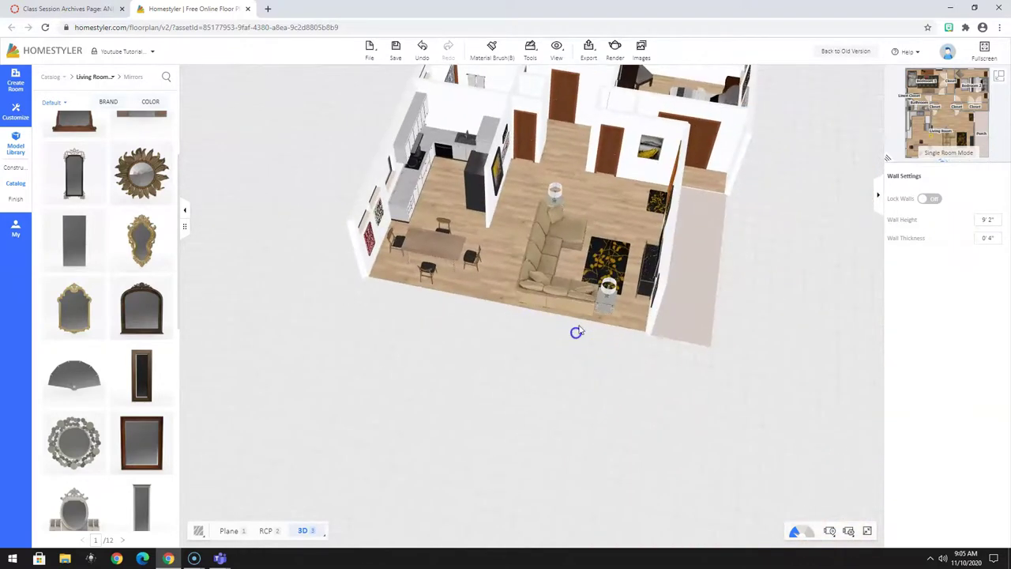
left_click_drag(558, 266, 524, 219)
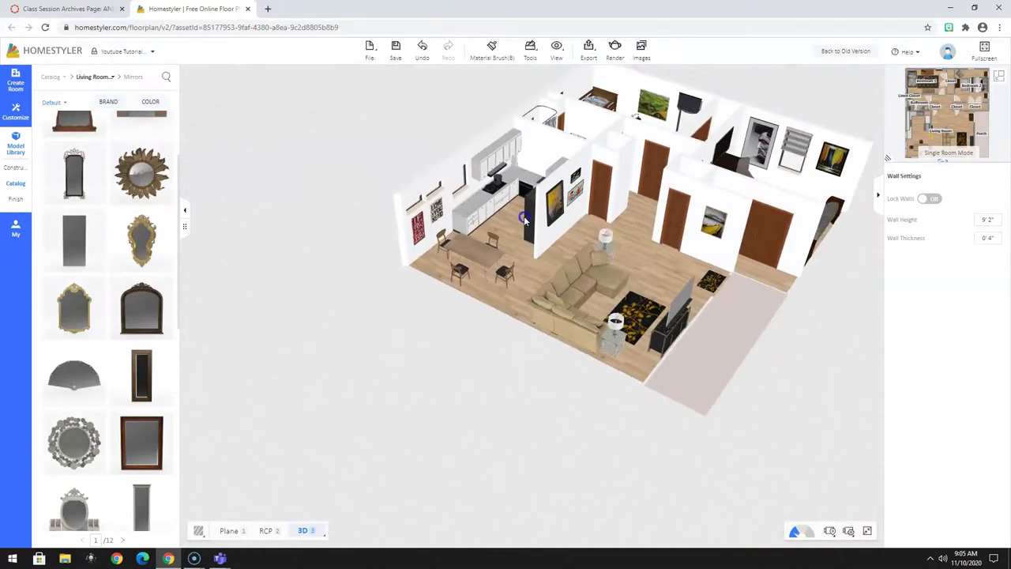
left_click_drag(618, 250, 715, 226)
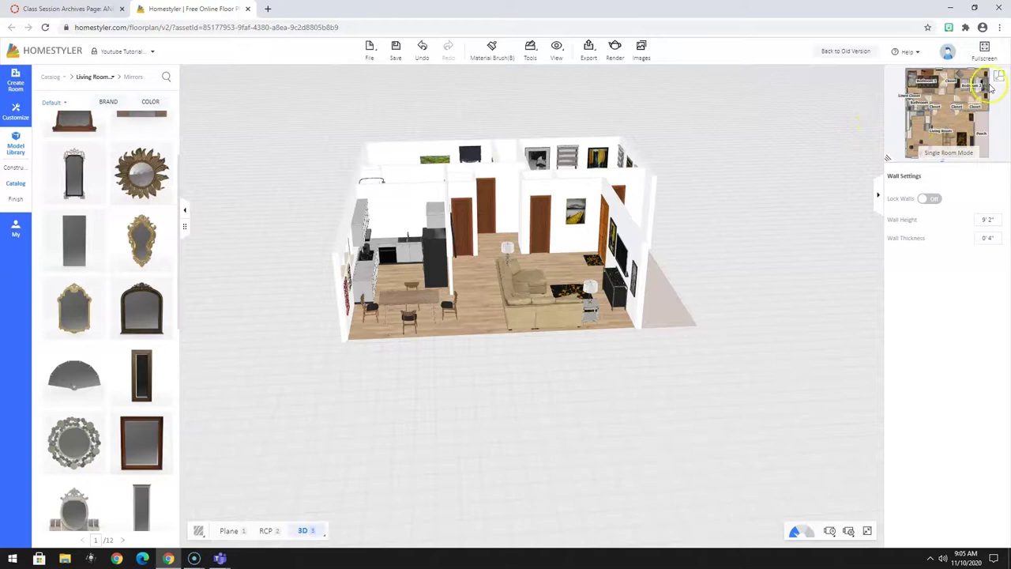
Switch to the 2D Plan view and centre the whole furnished floor plan.
left_click(964, 89)
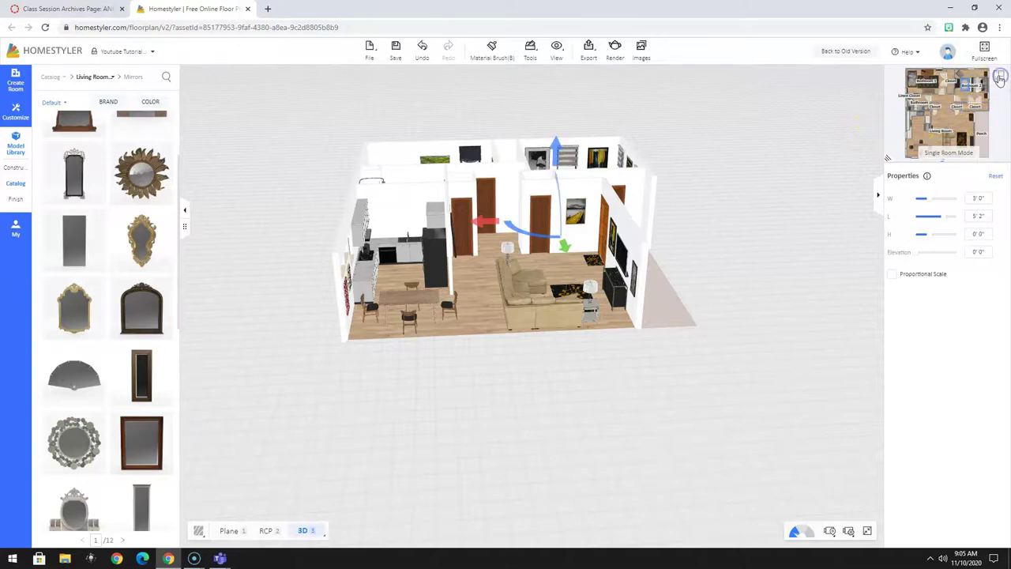
left_click(999, 77)
scroll(567, 259, "down", 5)
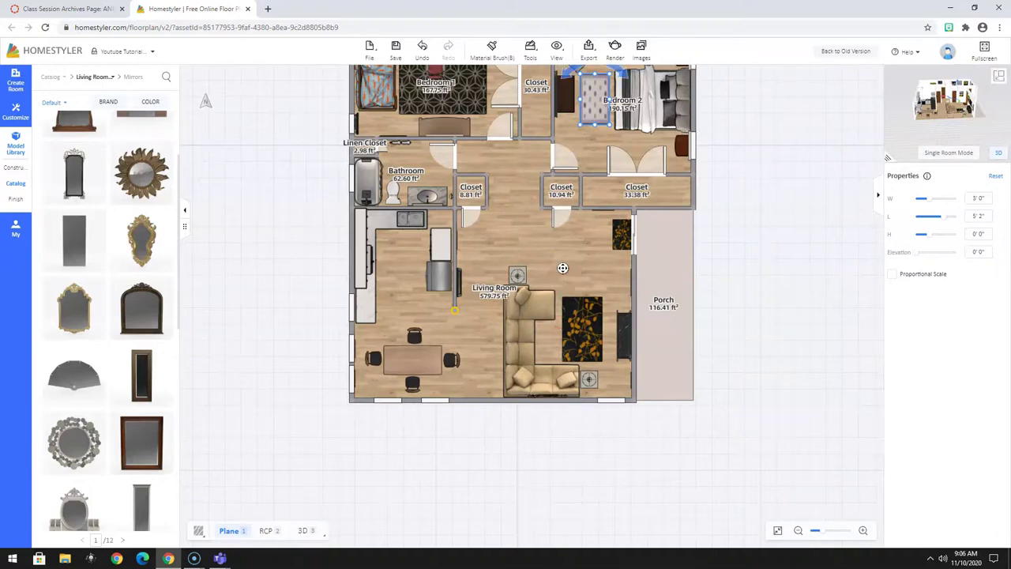
left_click_drag(561, 263, 540, 350)
left_click(691, 276)
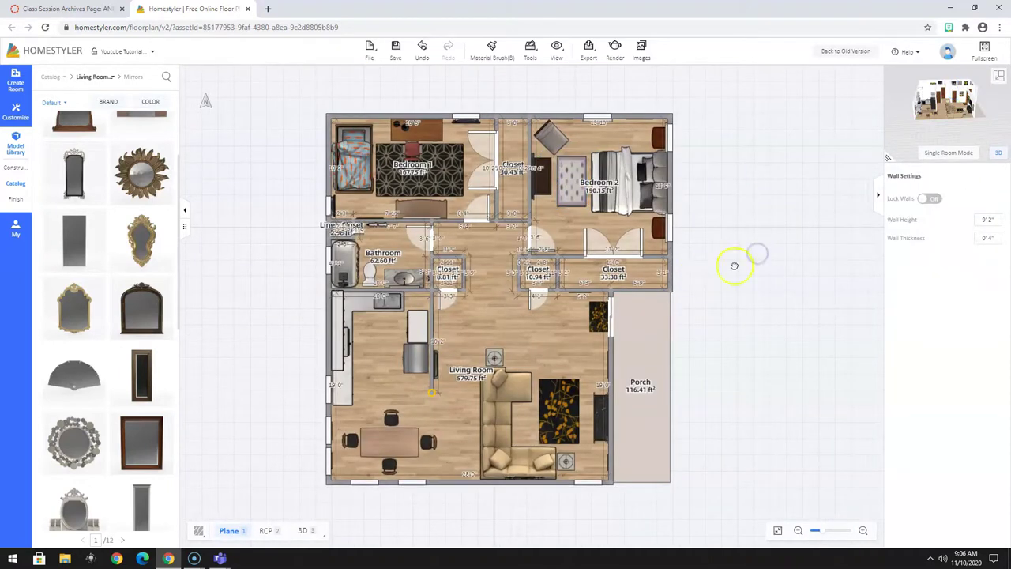